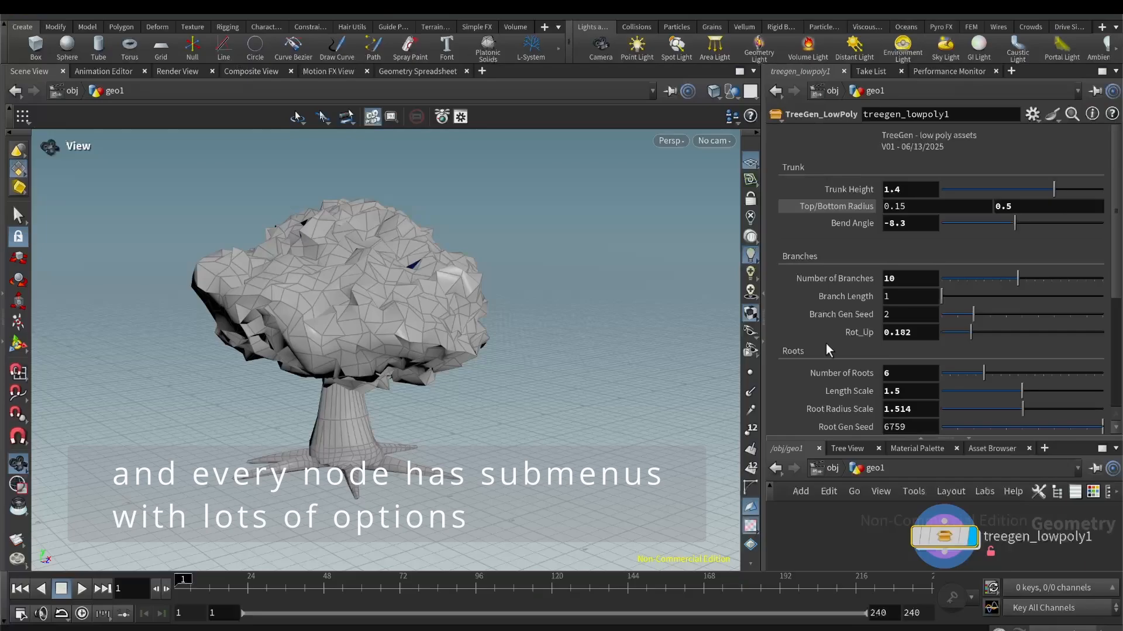
{"action": "scroll", "coordinate": [828, 353], "scroll_direction": "down", "scroll_amount": 5}
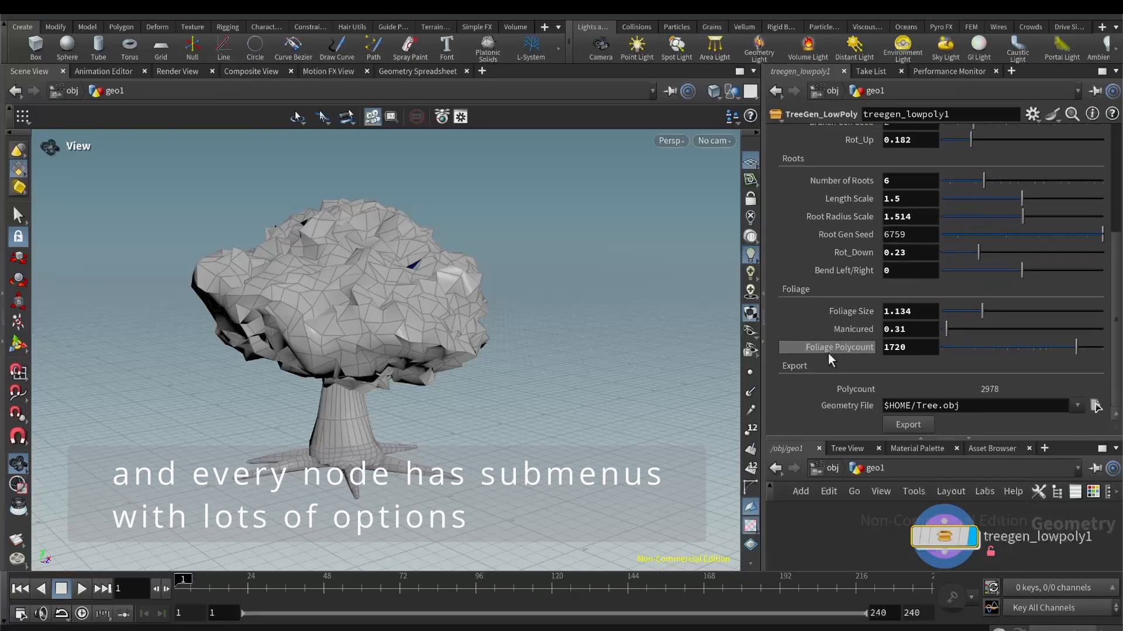
{"action": "scroll", "coordinate": [827, 353], "scroll_direction": "up", "scroll_amount": 5}
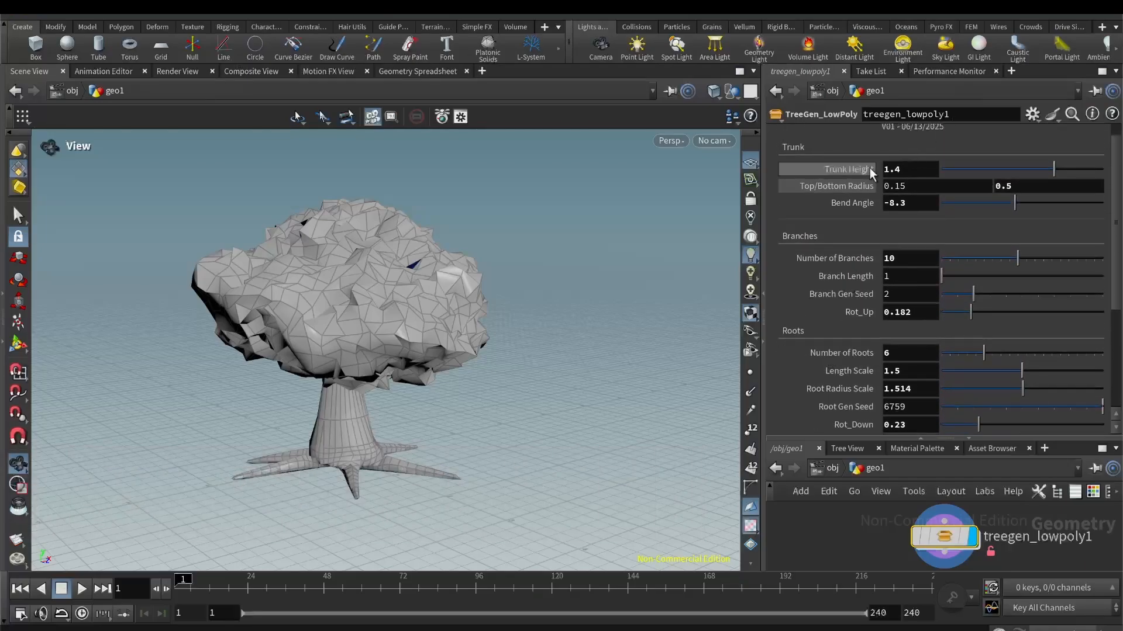
{"action": "scroll", "coordinate": [868, 167], "scroll_direction": "up", "scroll_amount": 1}
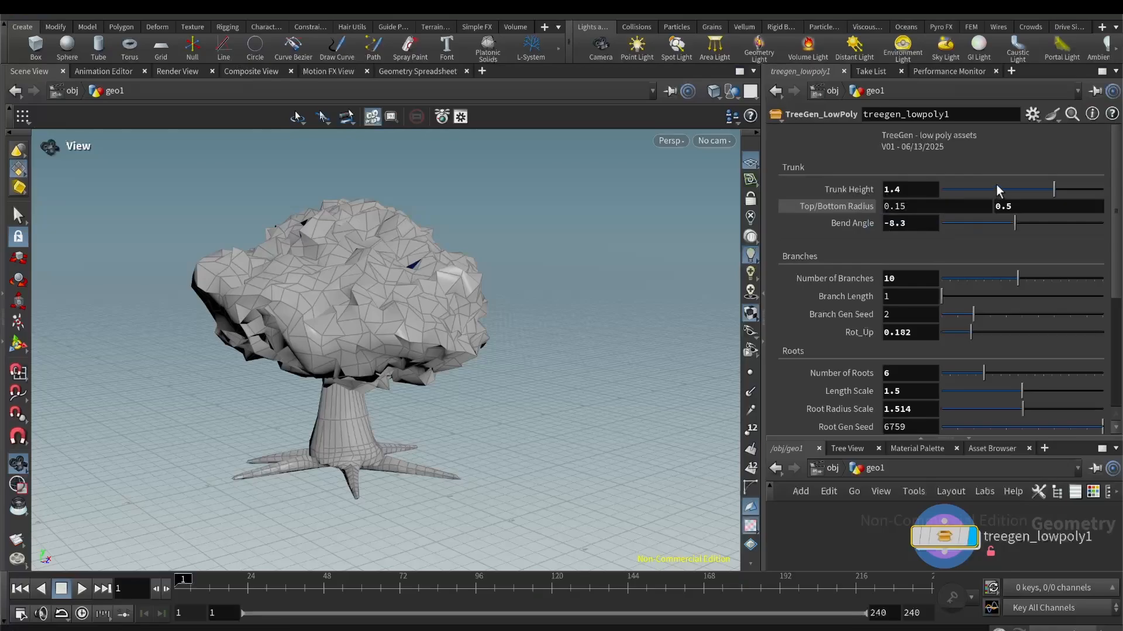
{"action": "scroll", "coordinate": [812, 169], "scroll_direction": "down", "scroll_amount": 3}
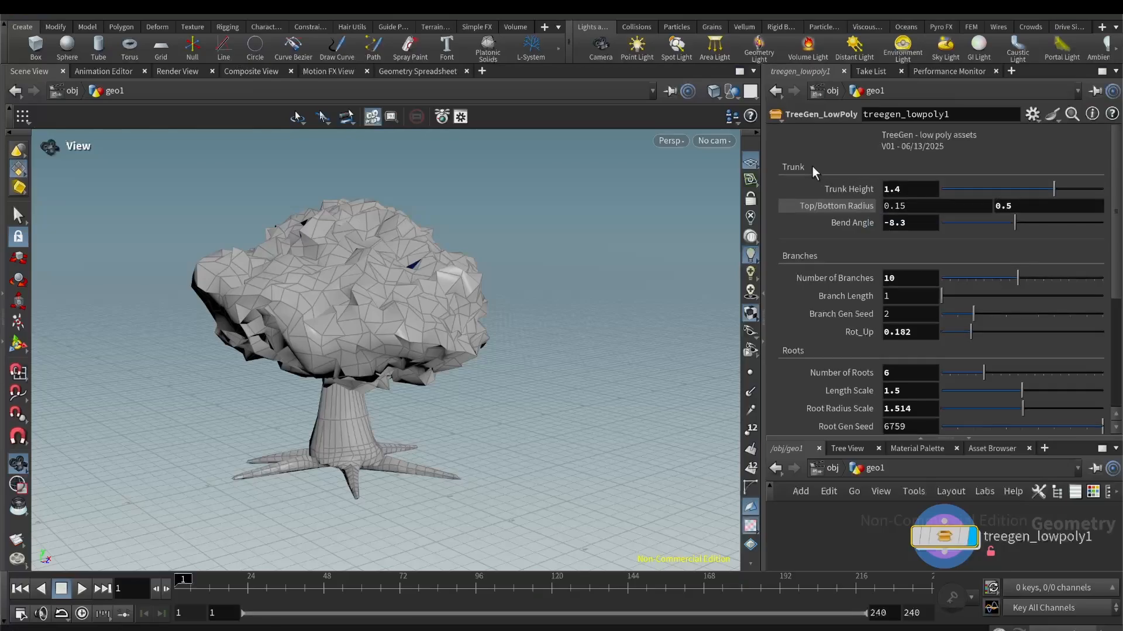
{"action": "scroll", "coordinate": [812, 166], "scroll_direction": "up", "scroll_amount": 3}
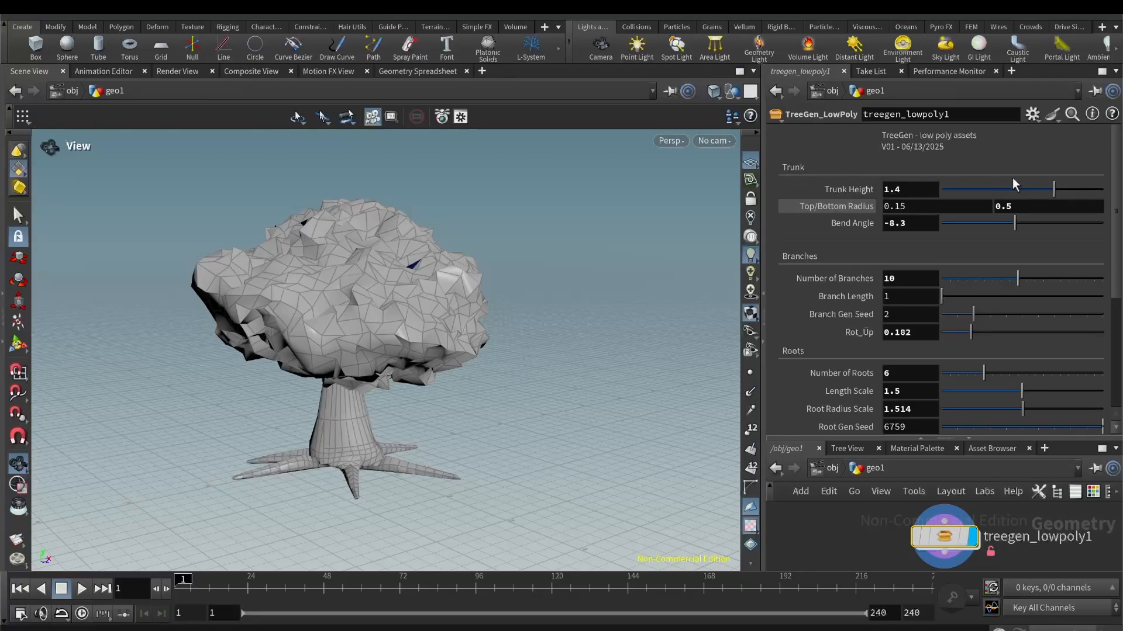
Set the trunk height to about 1.777, the top radius to 0.4 and the bottom radius to 0.7.
{"action": "left_click", "coordinate": [965, 189]}
{"action": "left_click", "coordinate": [1084, 188]}
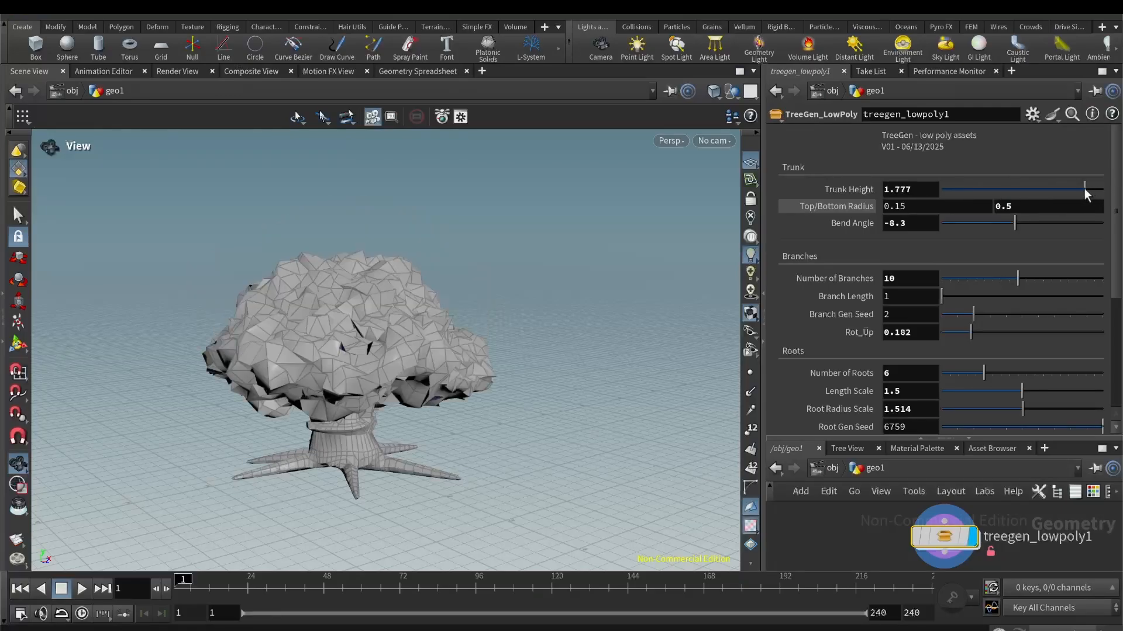
{"action": "left_click", "coordinate": [928, 207]}
{"action": "key", "text": "BackSpace"}
{"action": "key", "text": "BackSpace"}
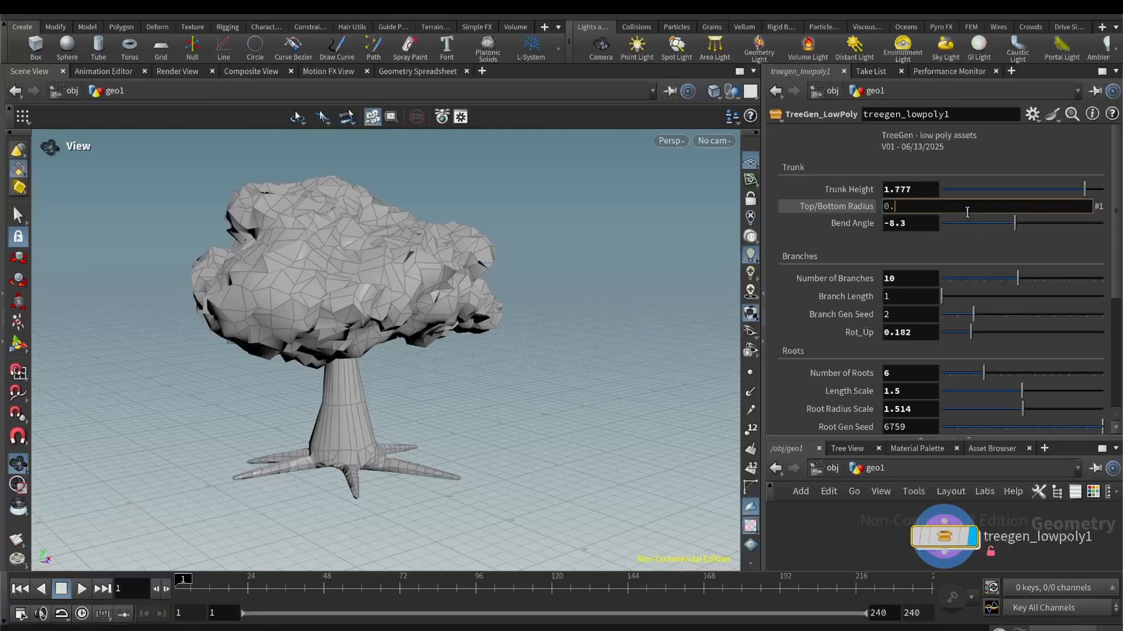
{"action": "type", "text": "4"}
{"action": "key", "text": "Return"}
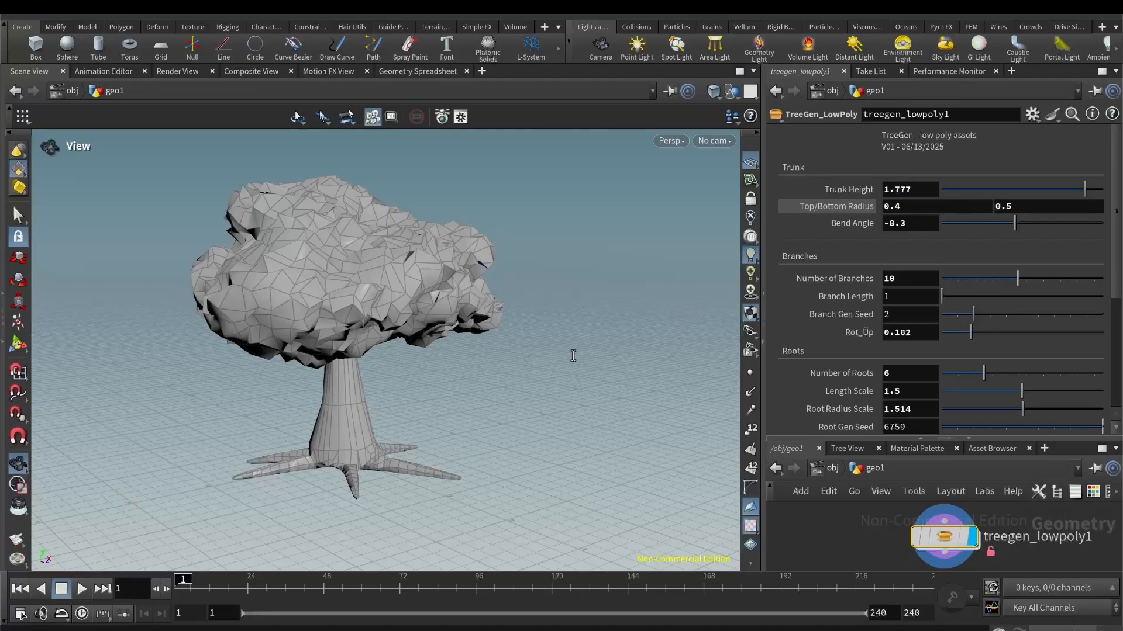
{"action": "left_click", "coordinate": [1023, 205]}
{"action": "key", "text": "BackSpace"}
{"action": "type", "text": "7"}
{"action": "key", "text": "Return"}
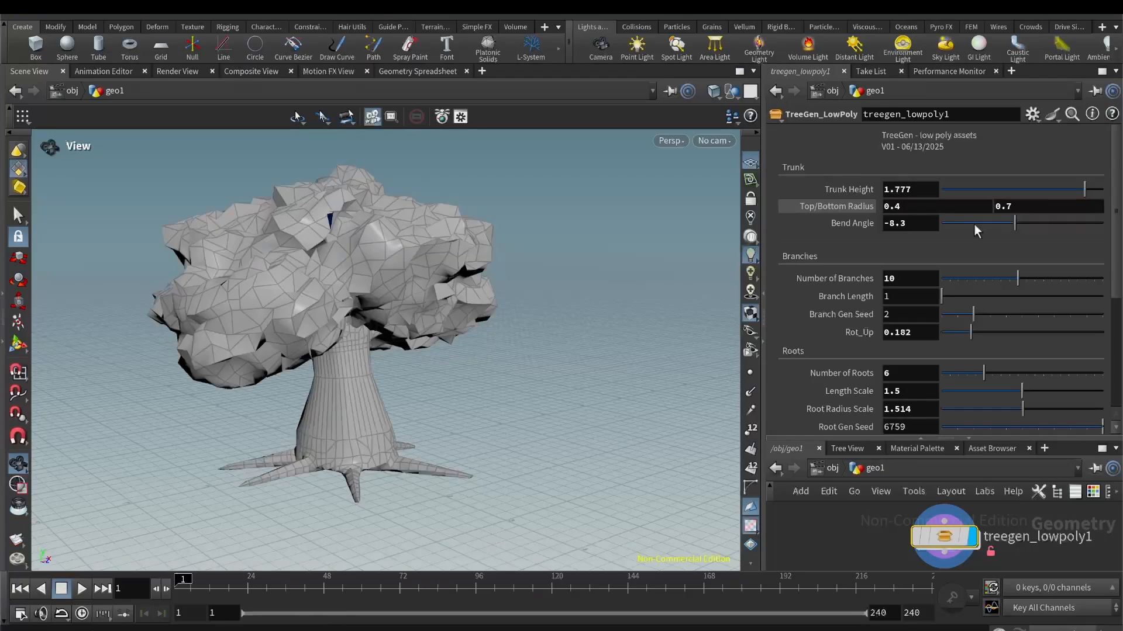
Try different trunk bend angles and settle on about -12.8.
{"action": "left_click_drag", "start_coordinate": [963, 223], "coordinate": [960, 226]}
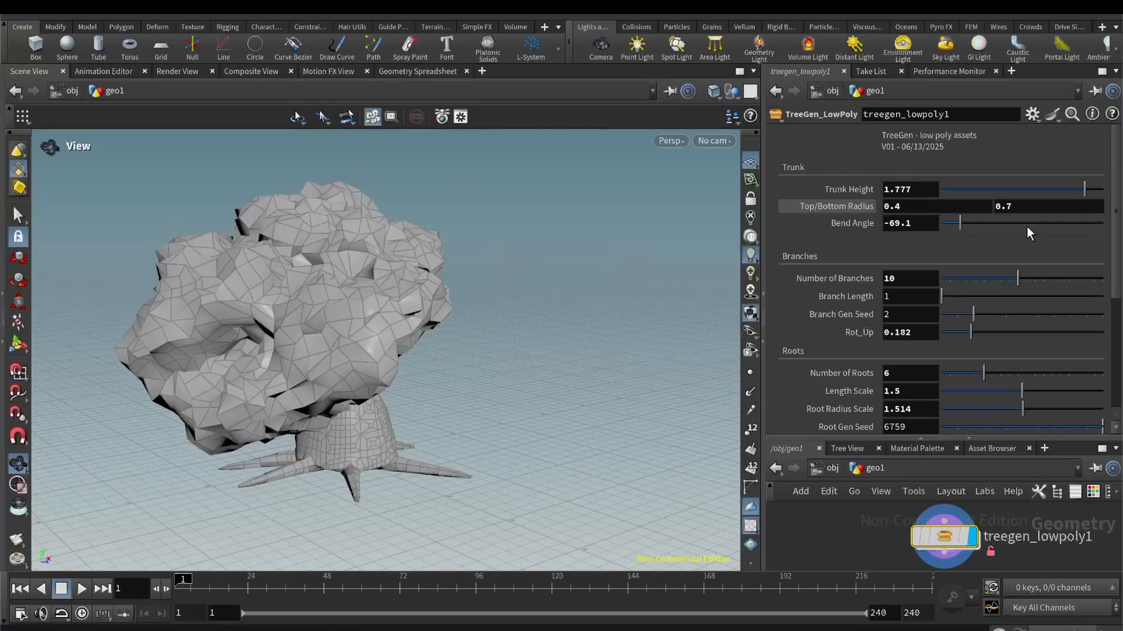
{"action": "left_click", "coordinate": [1058, 222]}
{"action": "left_click", "coordinate": [1012, 223]}
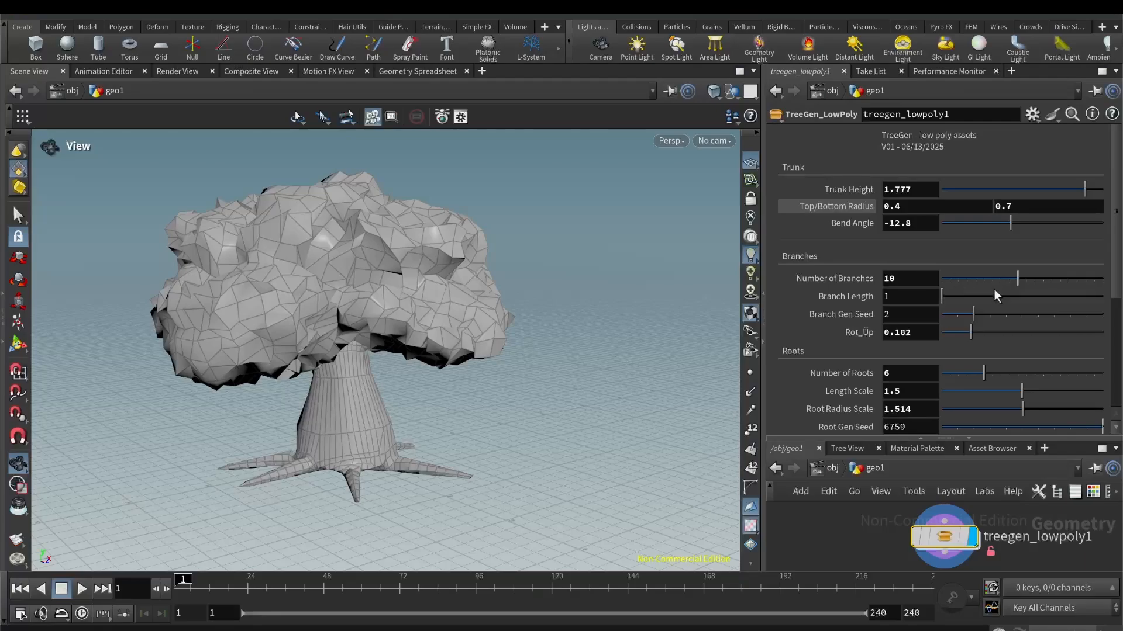
Reduce the number of branches to 2 and increase the branch length to about 2.18.
{"action": "left_click", "coordinate": [951, 279]}
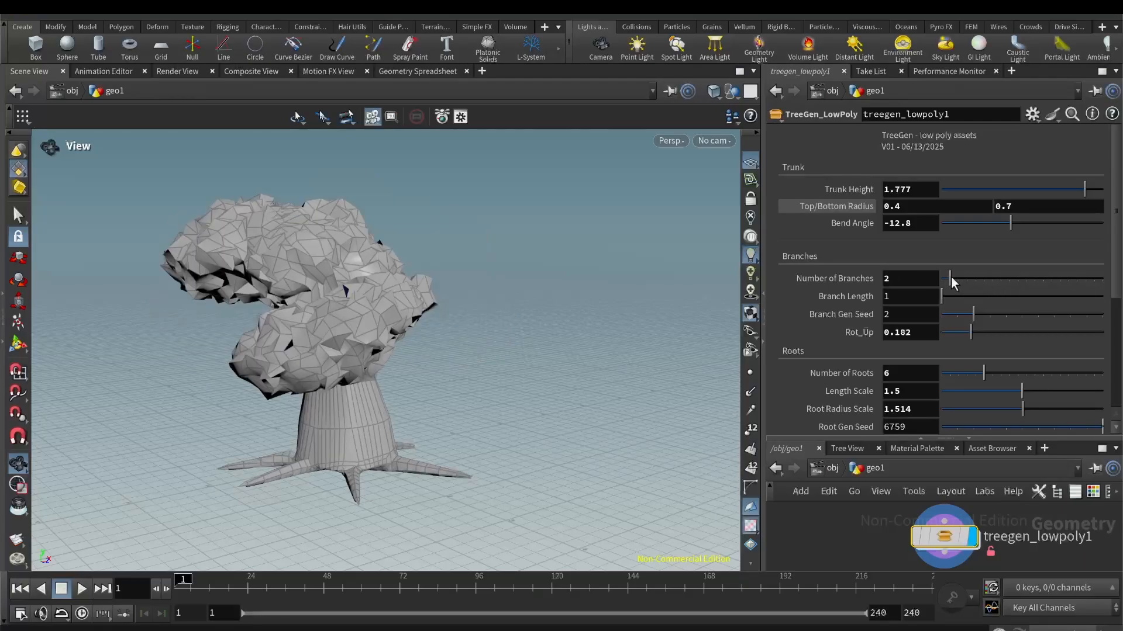
{"action": "left_click_drag", "start_coordinate": [251, 471], "coordinate": [391, 451]}
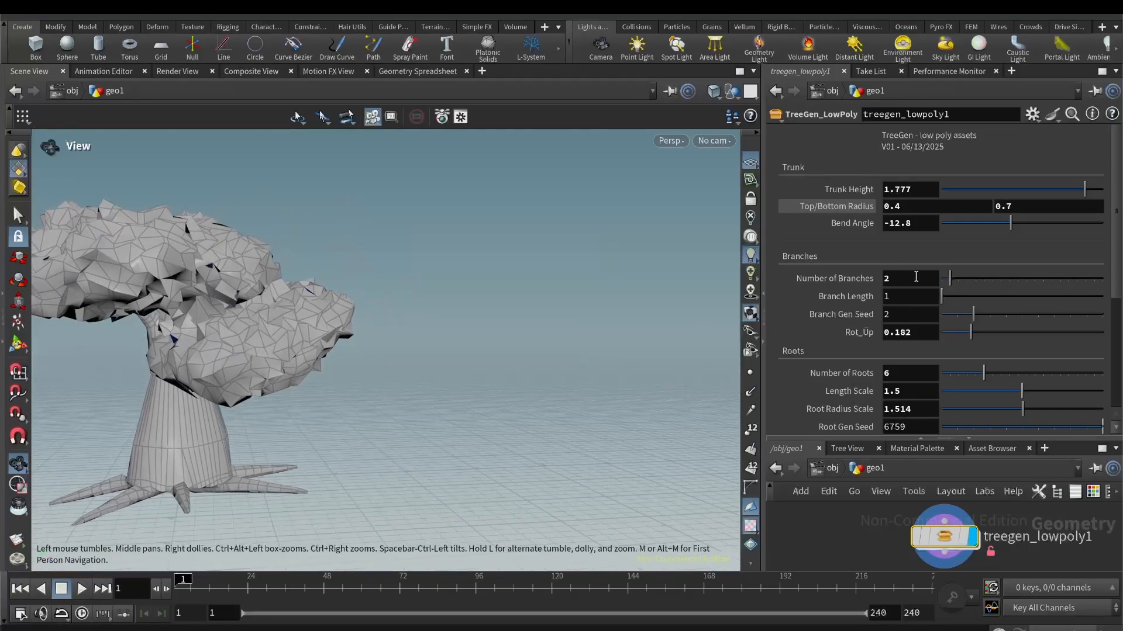
{"action": "left_click_drag", "start_coordinate": [980, 295], "coordinate": [1036, 295]}
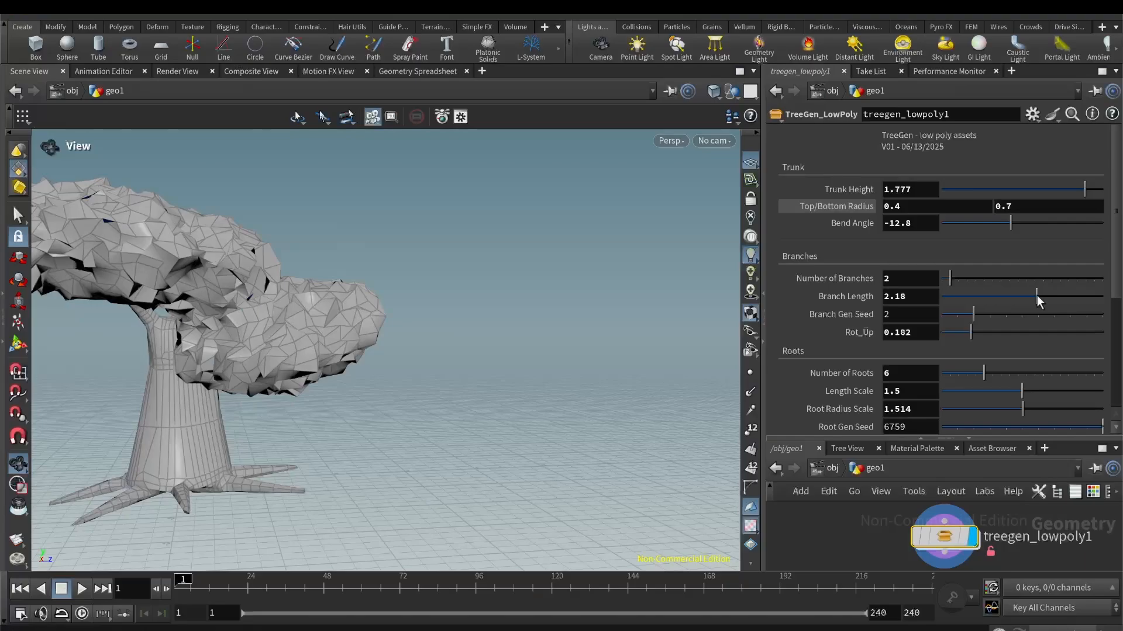
{"action": "left_click_drag", "start_coordinate": [370, 305], "coordinate": [111, 318]}
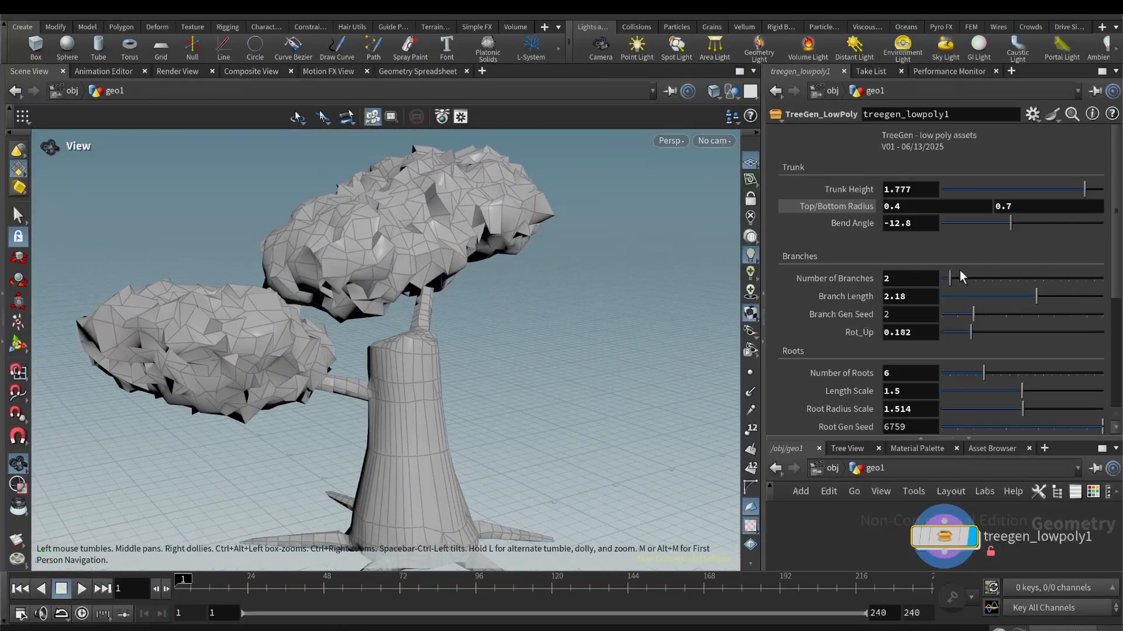
Set the number of branches to 7 and angle them upward with a Rot_Up value of about 0.666.
{"action": "left_click_drag", "start_coordinate": [976, 280], "coordinate": [991, 278]}
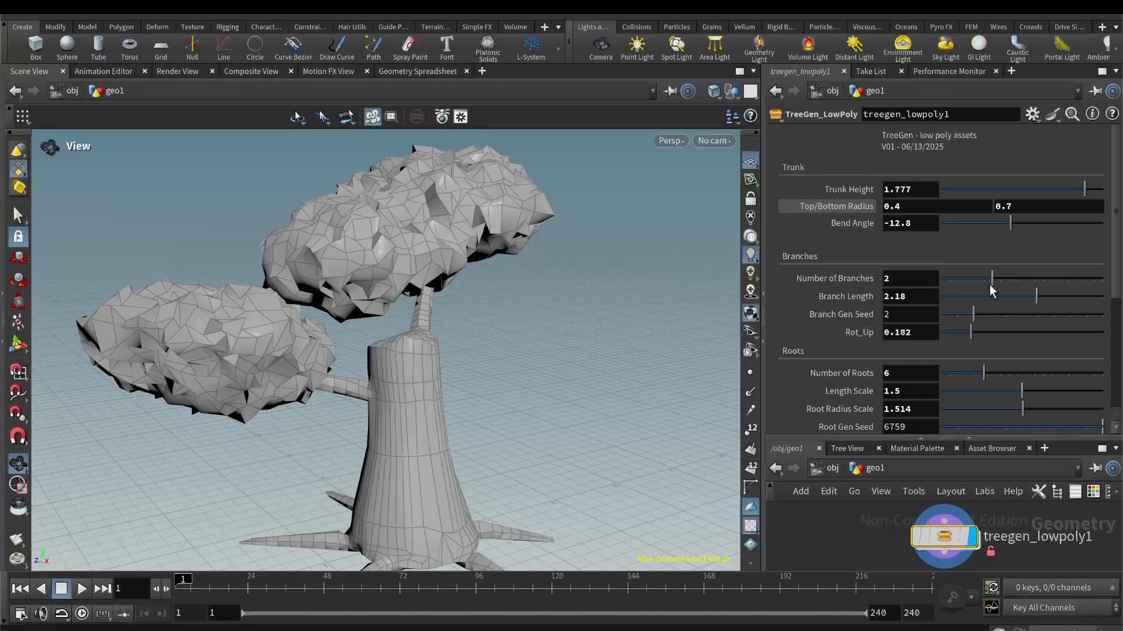
{"action": "left_click_drag", "start_coordinate": [274, 408], "coordinate": [444, 402]}
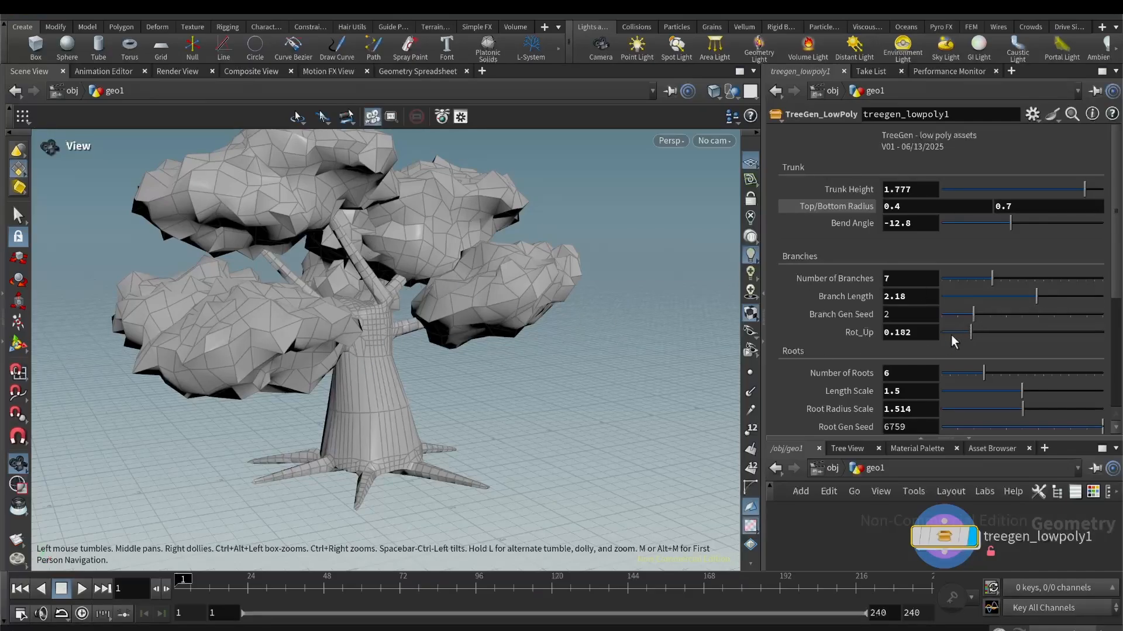
{"action": "left_click_drag", "start_coordinate": [951, 335], "coordinate": [949, 335]}
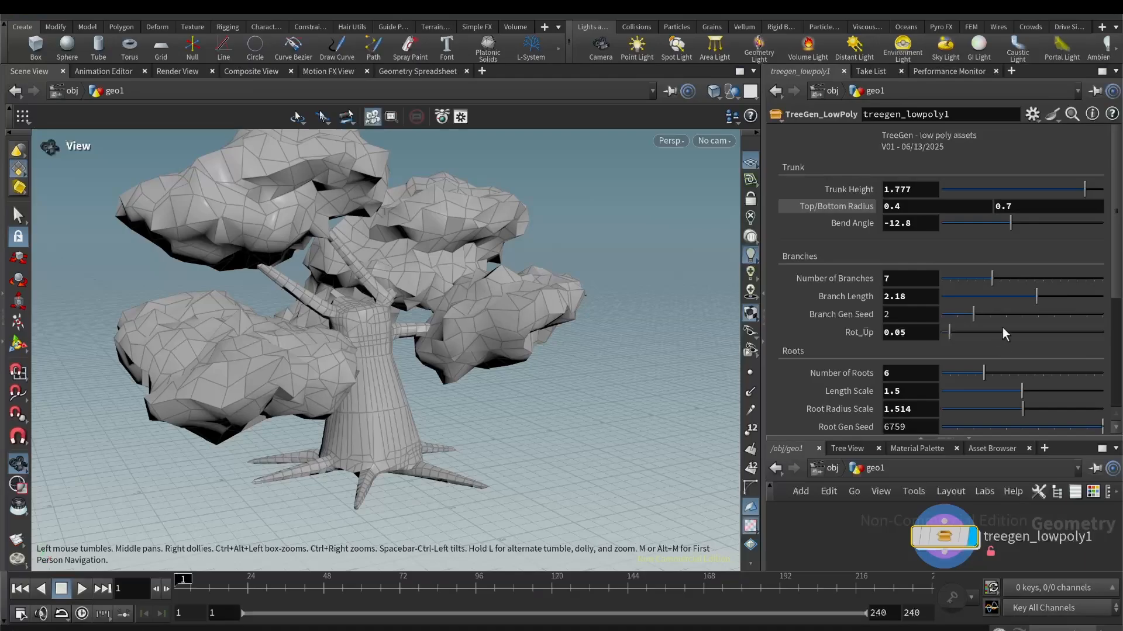
{"action": "left_click_drag", "start_coordinate": [1043, 331], "coordinate": [1048, 331]}
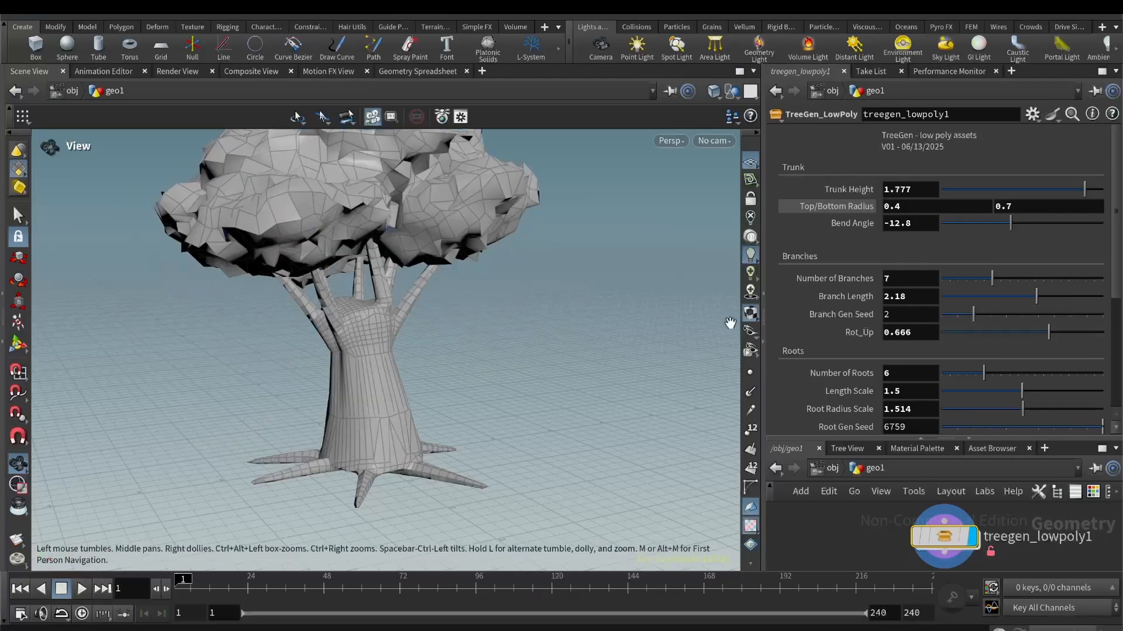
Set the tree's number of roots to 16.
{"action": "scroll", "coordinate": [831, 369], "scroll_direction": "down", "scroll_amount": 2}
{"action": "scroll", "coordinate": [830, 368], "scroll_direction": "down", "scroll_amount": 2}
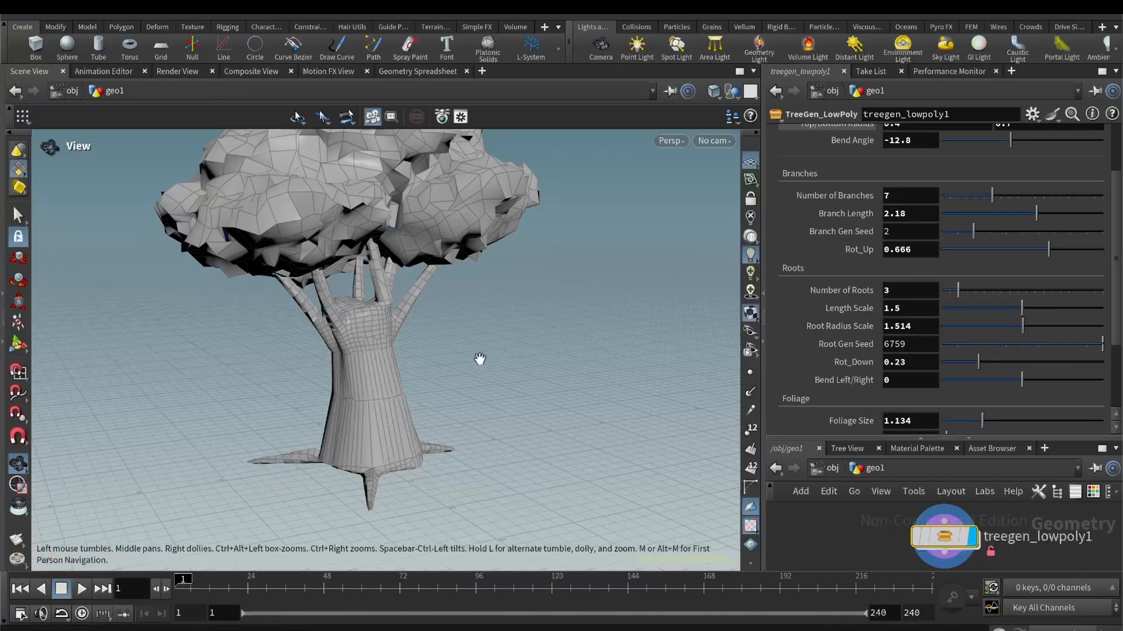
{"action": "left_click", "coordinate": [1066, 294]}
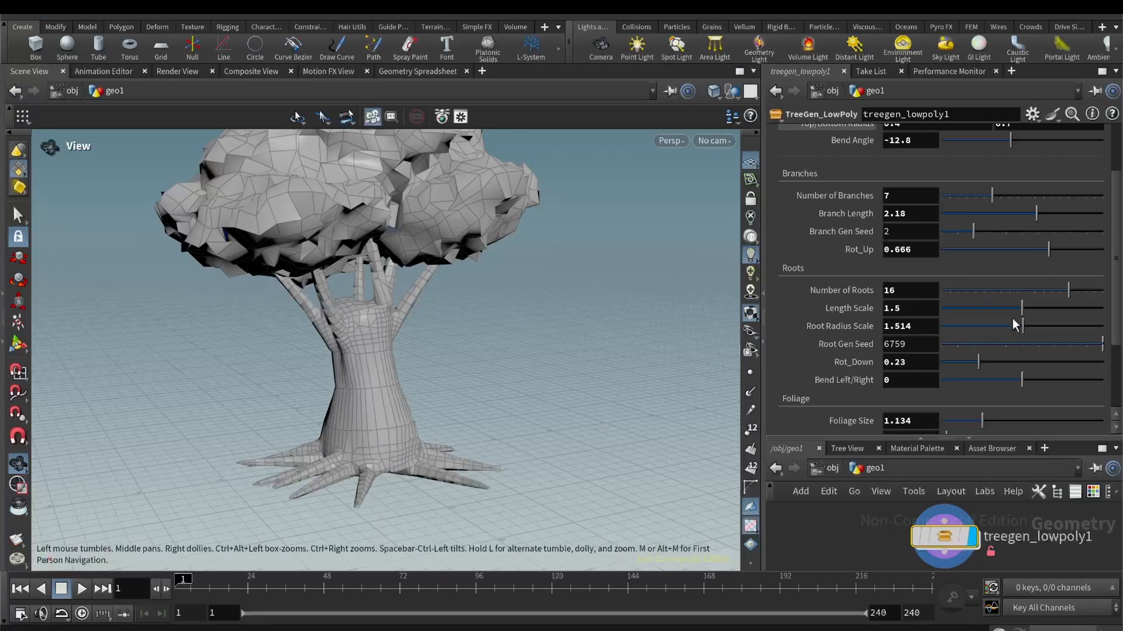
Set the roots' length scale to about 2.211 and their radius scale to about 2.723.
{"action": "left_click", "coordinate": [1073, 309]}
{"action": "left_click", "coordinate": [971, 308]}
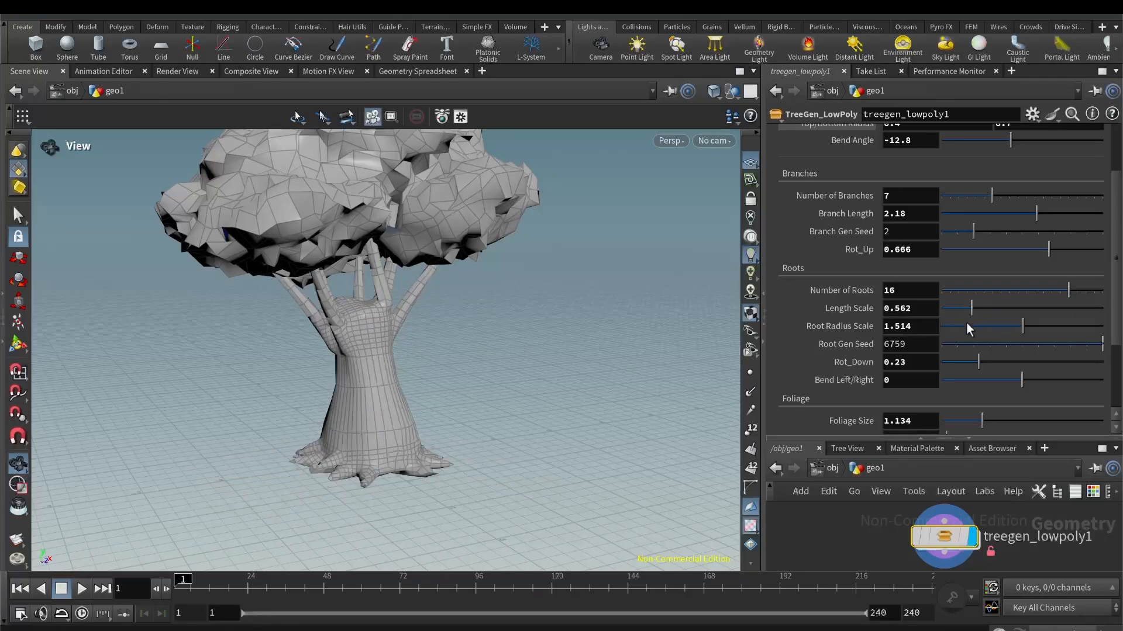
{"action": "left_click", "coordinate": [1059, 308]}
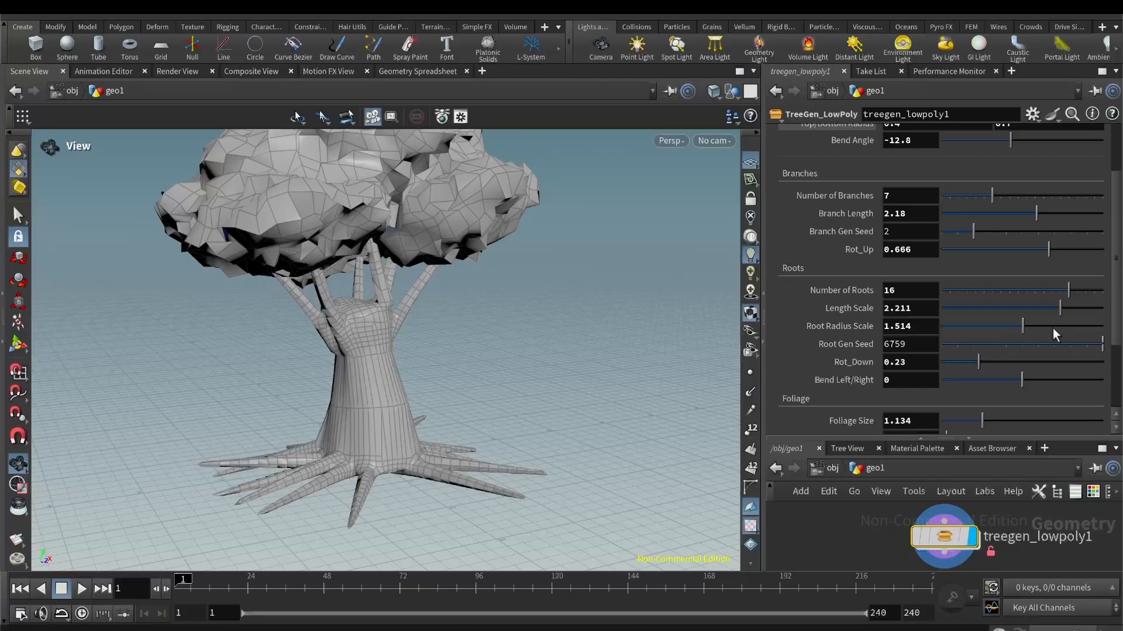
{"action": "left_click", "coordinate": [1087, 326]}
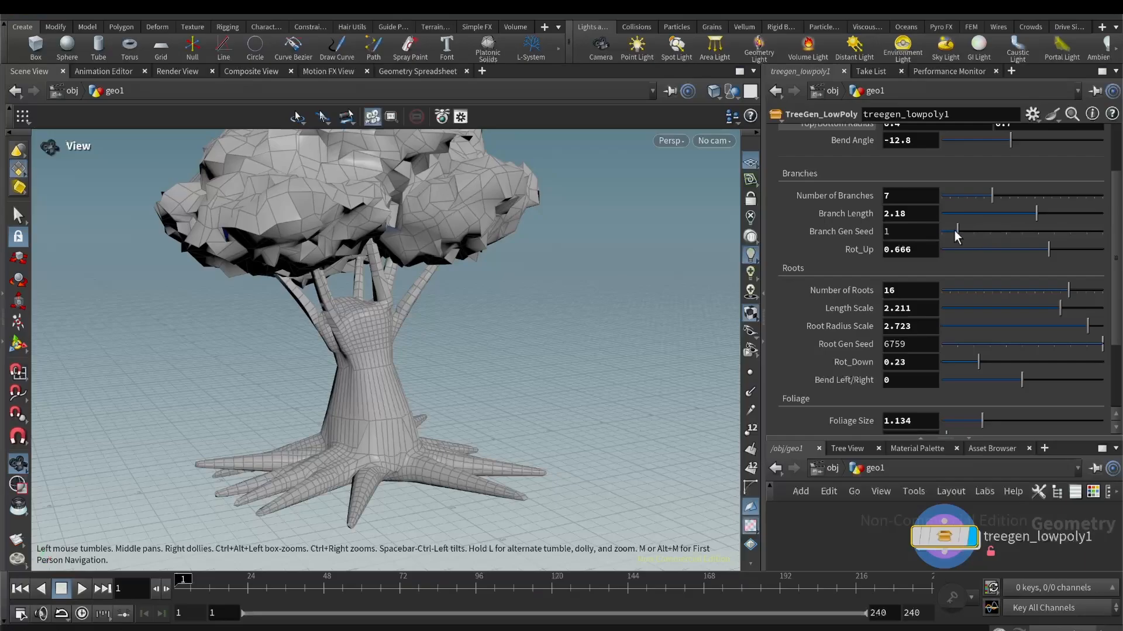
Set the Branch Gen Seed to 5 and the Root Gen Seed to 2.
{"action": "left_click_drag", "start_coordinate": [962, 231], "coordinate": [1023, 231]}
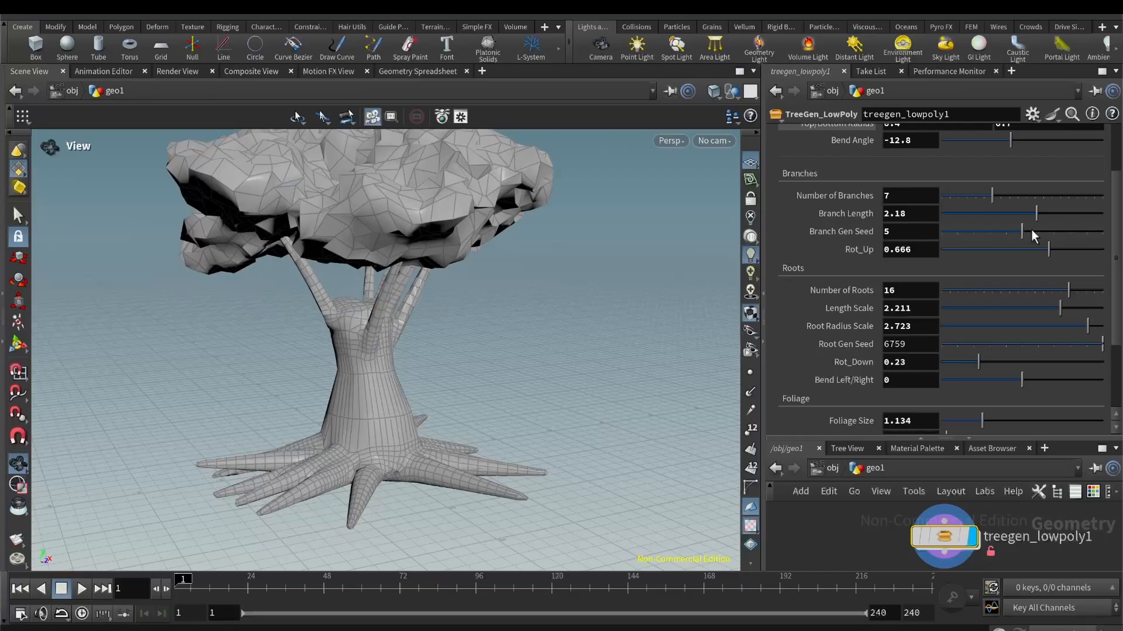
{"action": "left_click", "coordinate": [1001, 345]}
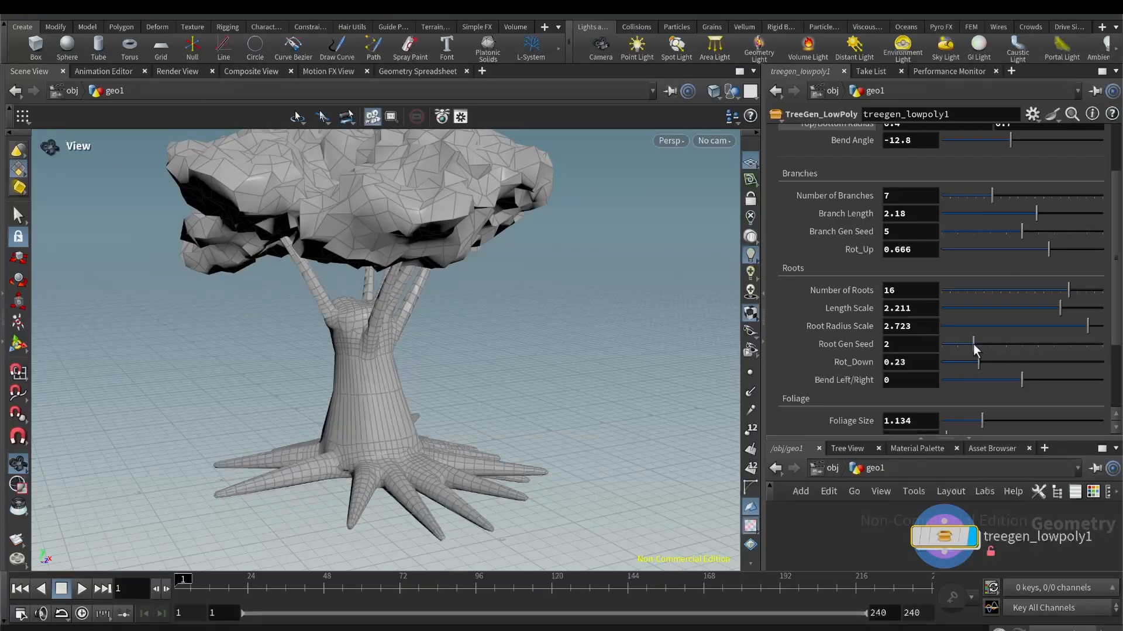
Set the roots' Rot_Down to about 0.348 and their Bend Left/Right to about 17.1.
{"action": "left_click", "coordinate": [1006, 362]}
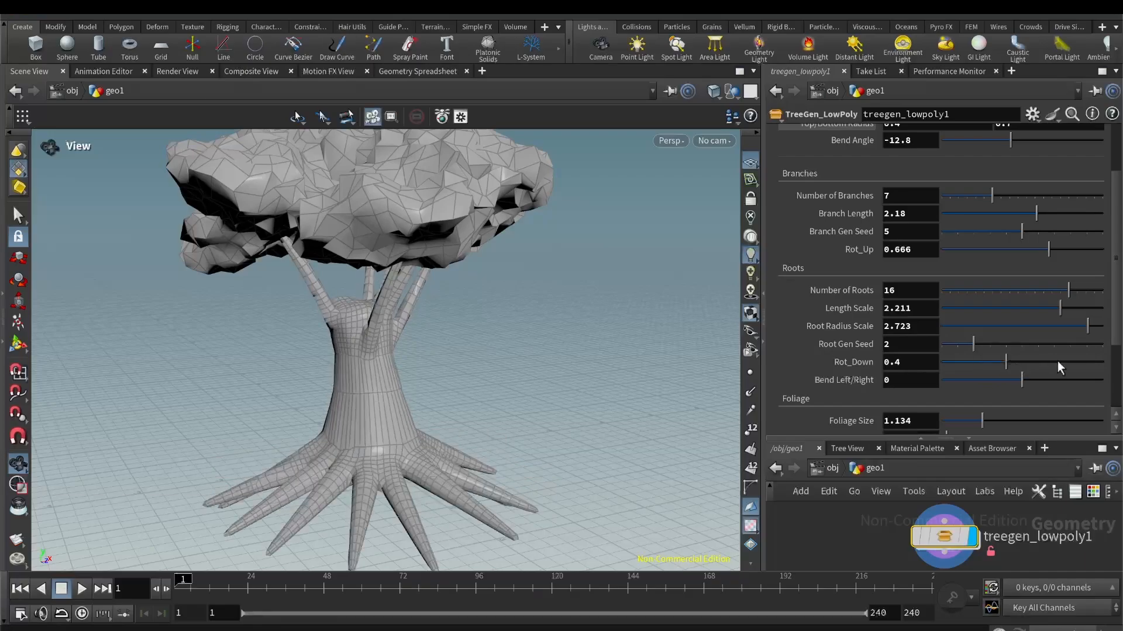
{"action": "left_click", "coordinate": [997, 362]}
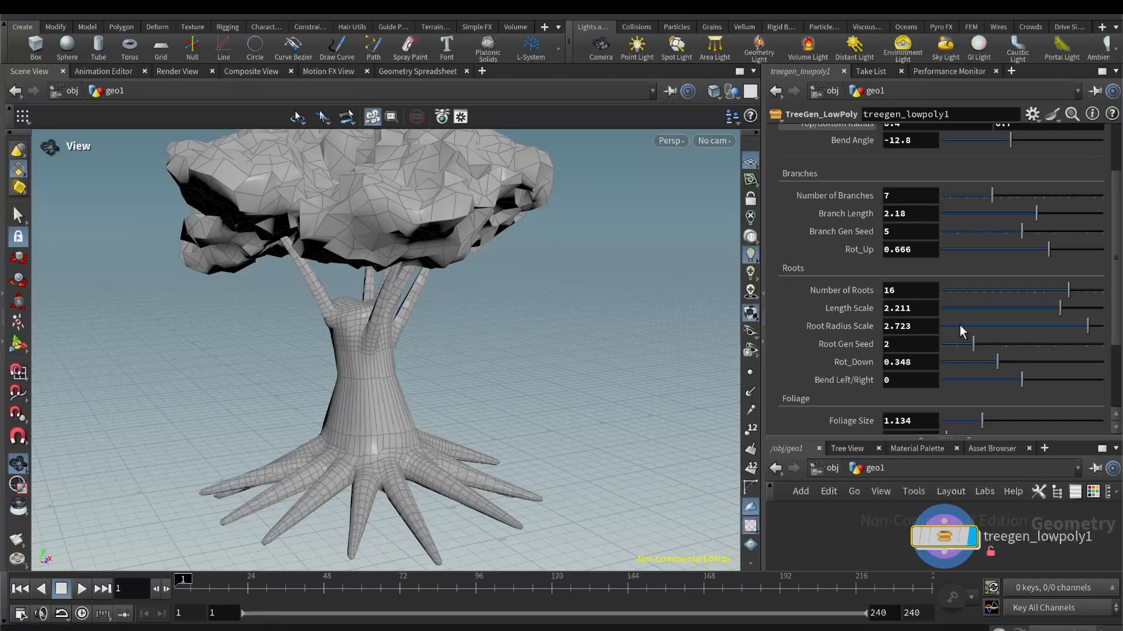
{"action": "scroll", "coordinate": [959, 325], "scroll_direction": "down", "scroll_amount": 3}
{"action": "left_click", "coordinate": [991, 306]}
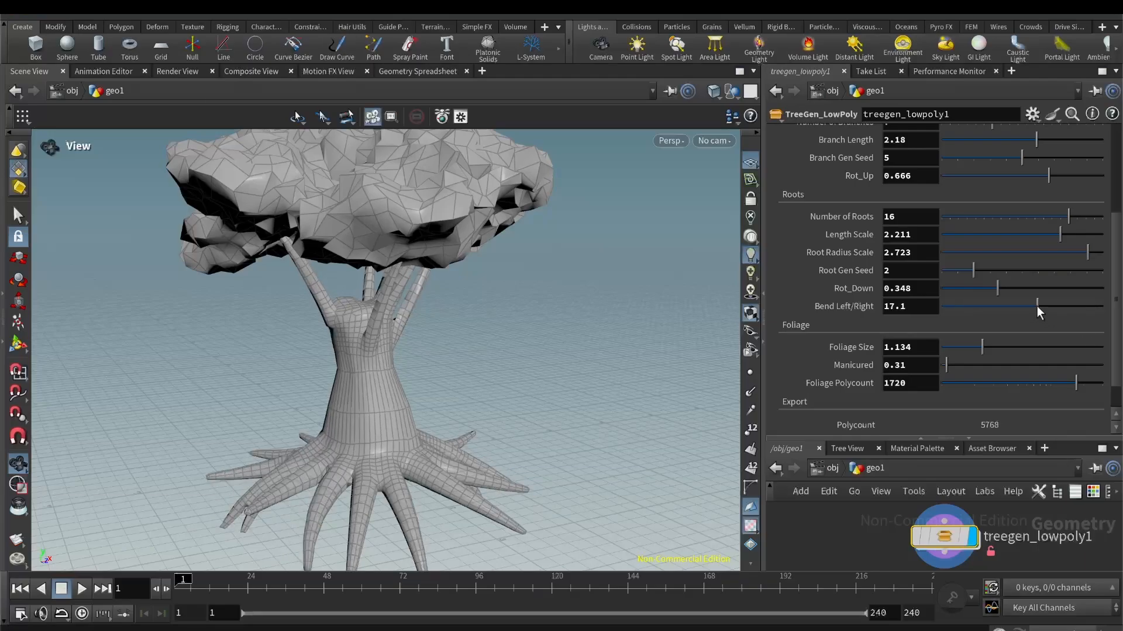
Shorten the branch length to about 1.441.
{"action": "scroll", "coordinate": [845, 255], "scroll_direction": "up", "scroll_amount": 3}
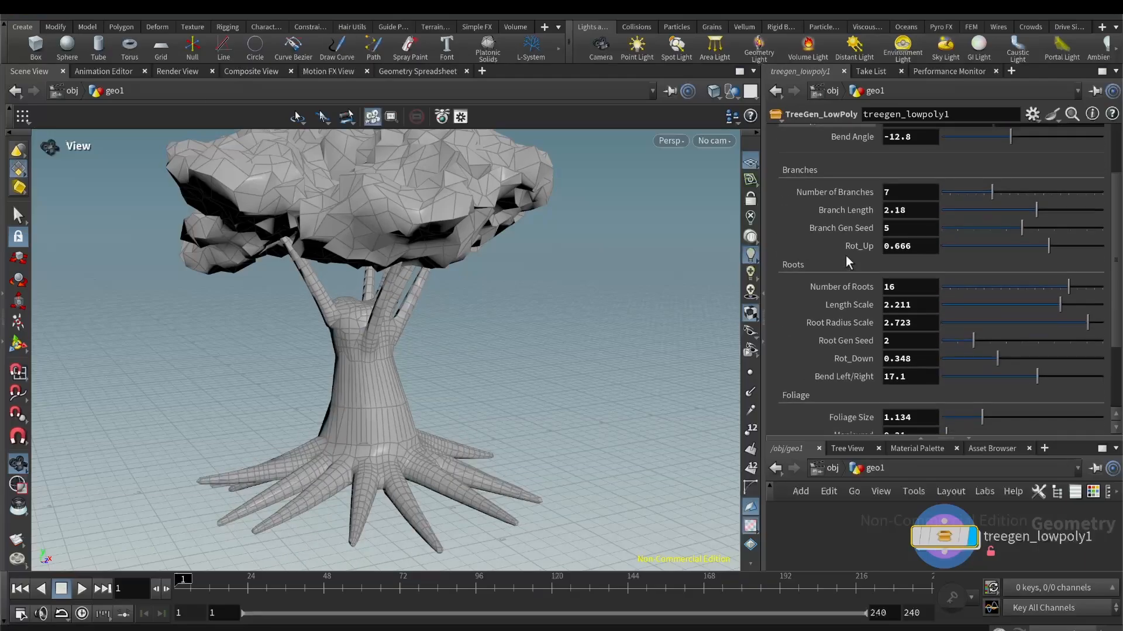
{"action": "left_click", "coordinate": [976, 209]}
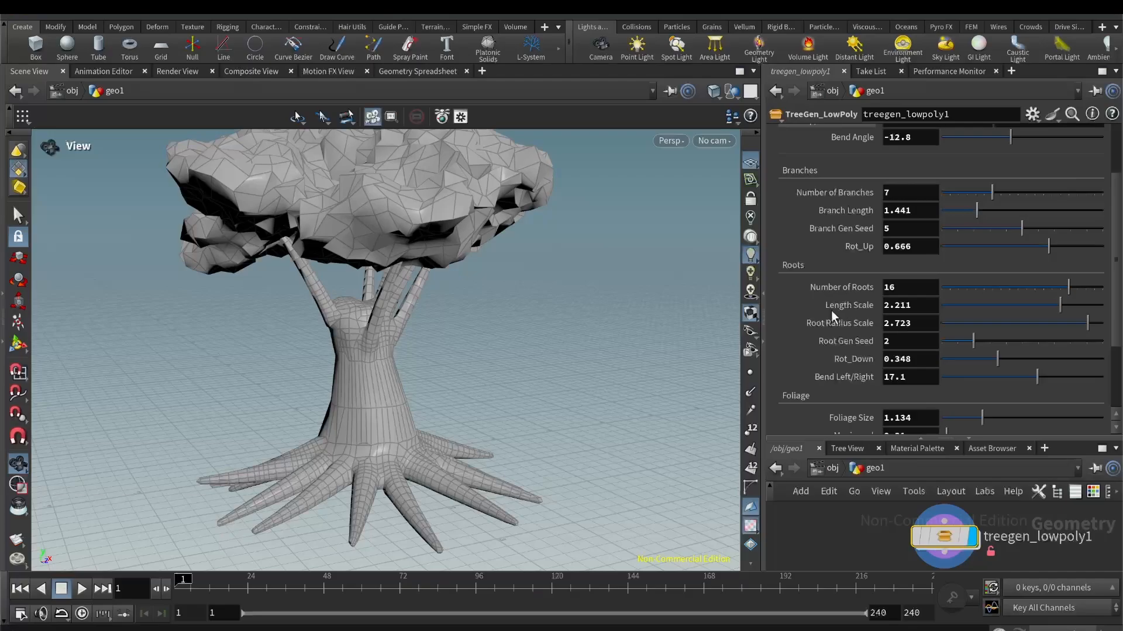
Set the foliage size to about 1.217 and the Manicured value to about 0.02.
{"action": "scroll", "coordinate": [830, 311], "scroll_direction": "down", "scroll_amount": 3}
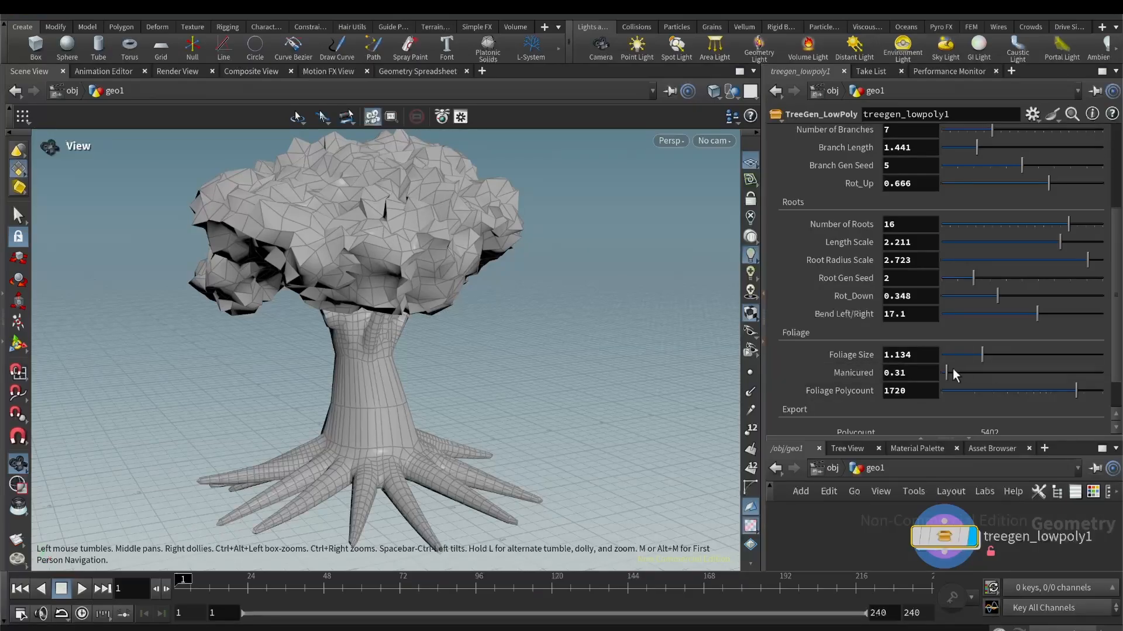
{"action": "left_click", "coordinate": [1026, 356]}
{"action": "left_click_drag", "start_coordinate": [1030, 356], "coordinate": [1065, 351]}
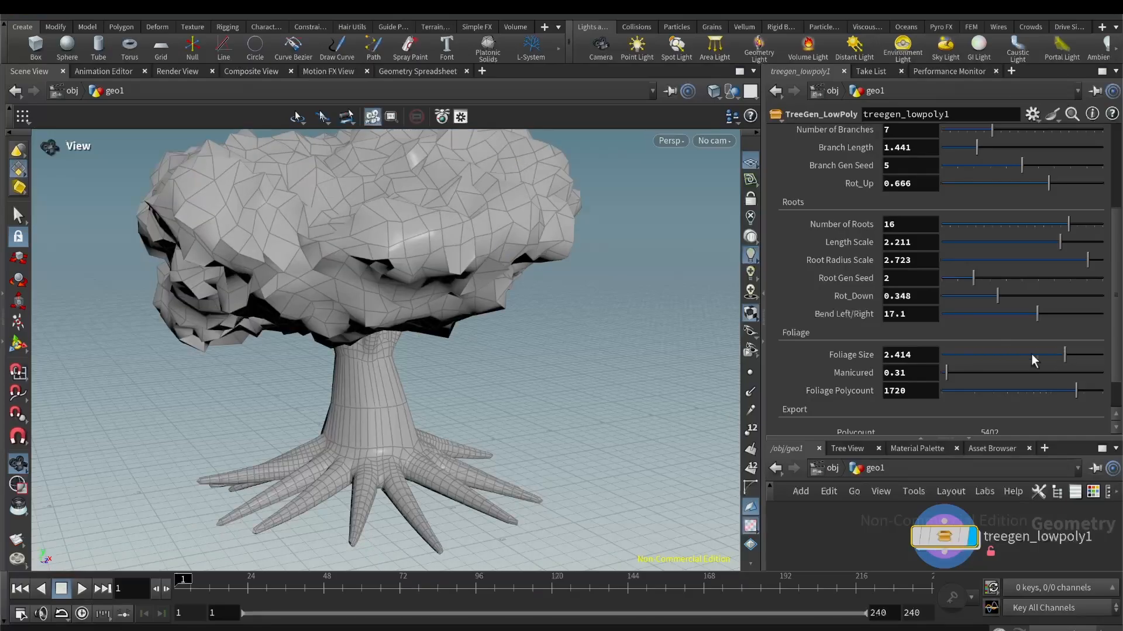
{"action": "left_click", "coordinate": [987, 354]}
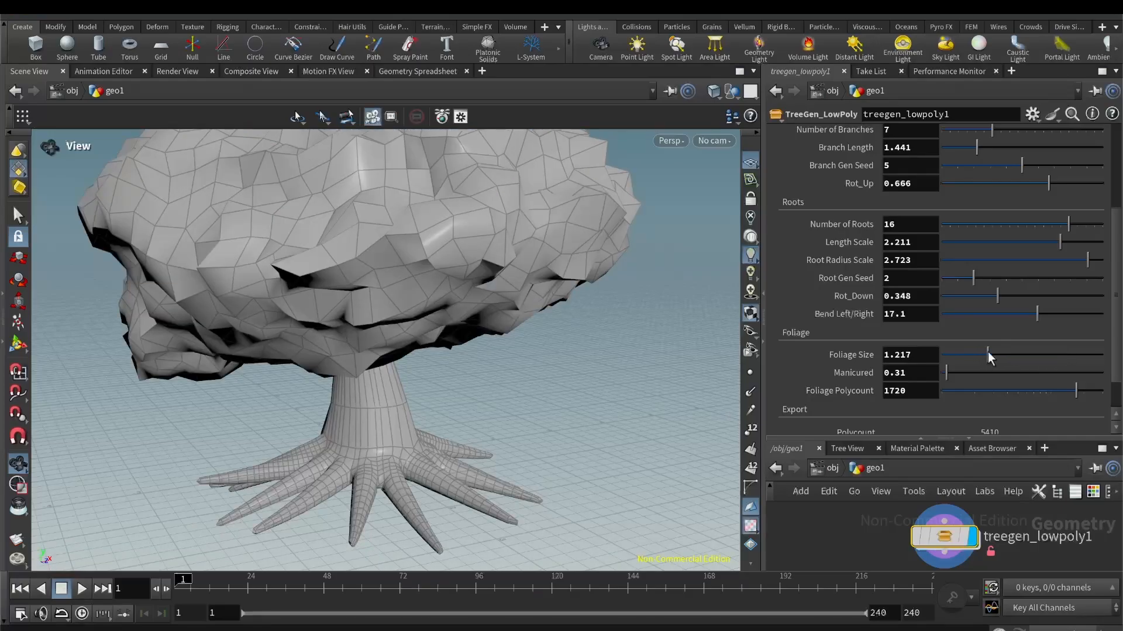
{"action": "left_click", "coordinate": [942, 372]}
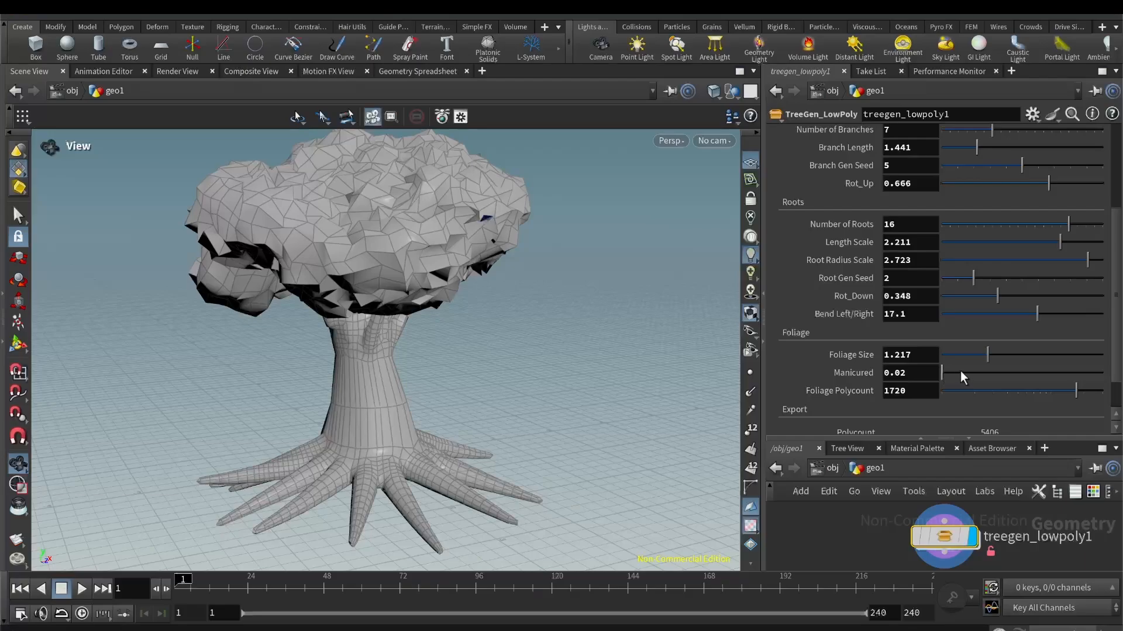
Set the foliage's Manicured value to about 1.3 and reduce the Foliage Polycount to about 192.
{"action": "left_click", "coordinate": [990, 374]}
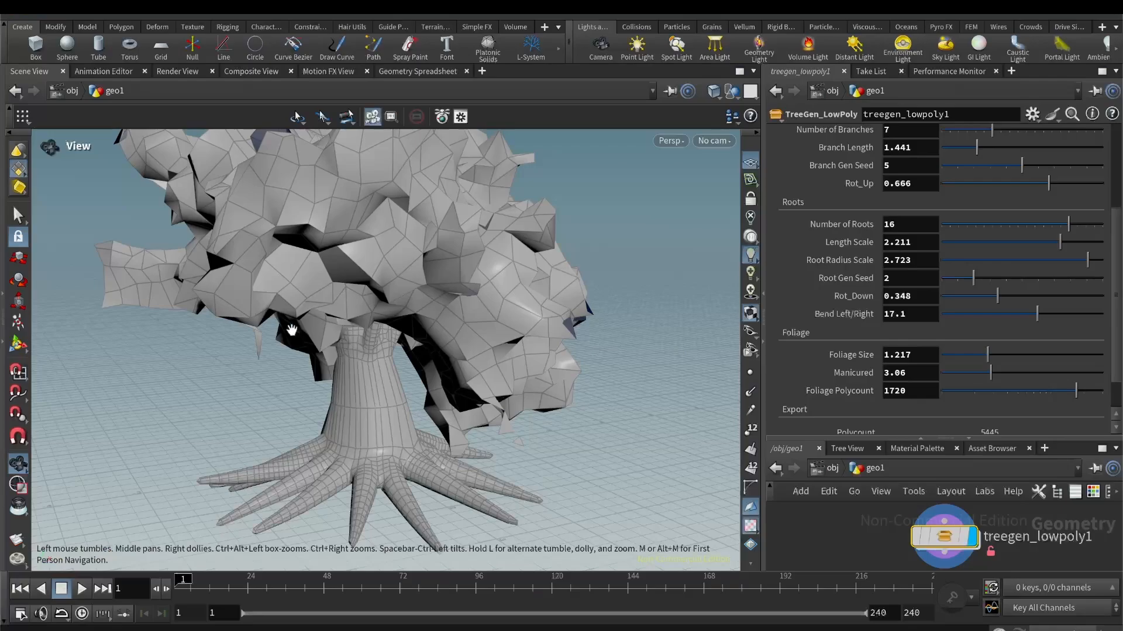
{"action": "left_click_drag", "start_coordinate": [317, 327], "coordinate": [258, 332]}
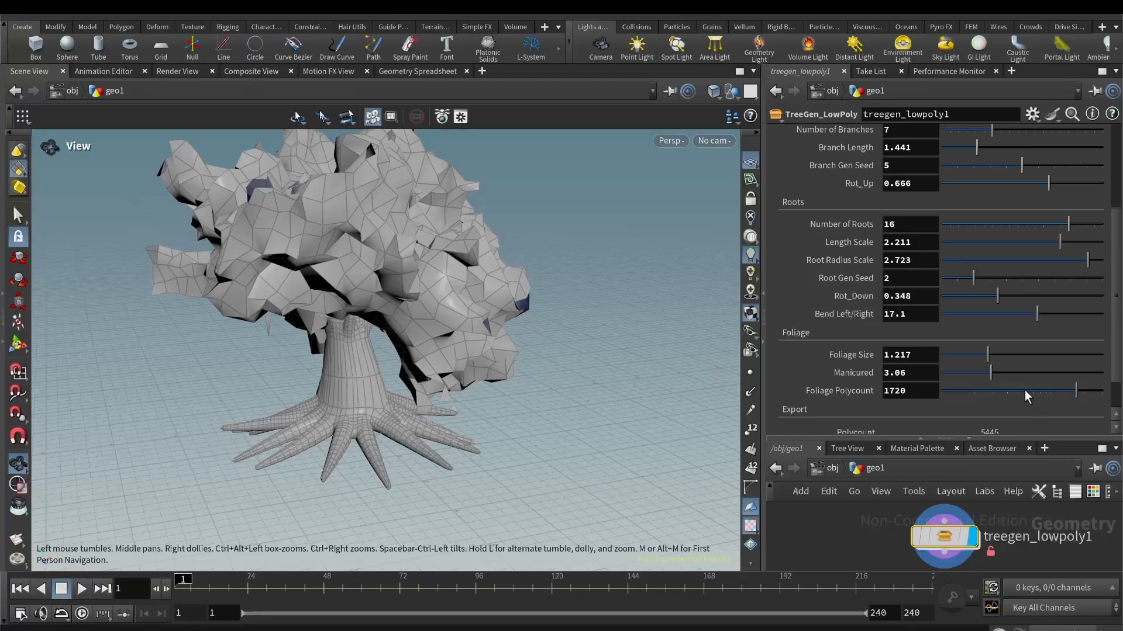
{"action": "left_click", "coordinate": [957, 391]}
{"action": "left_click", "coordinate": [972, 392]}
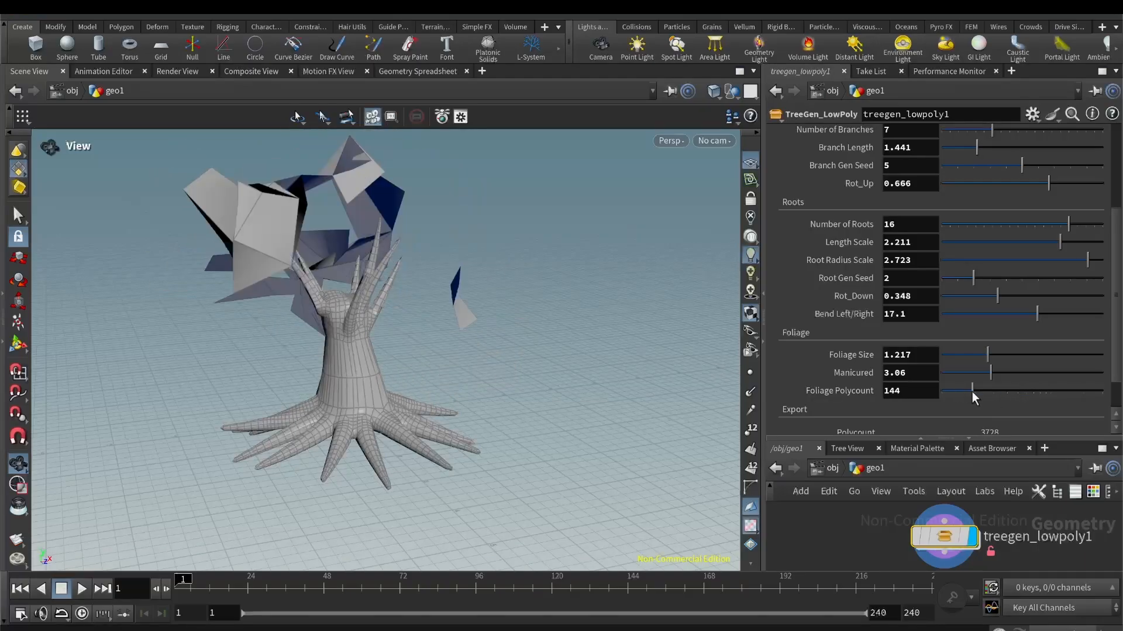
{"action": "left_click", "coordinate": [963, 372]}
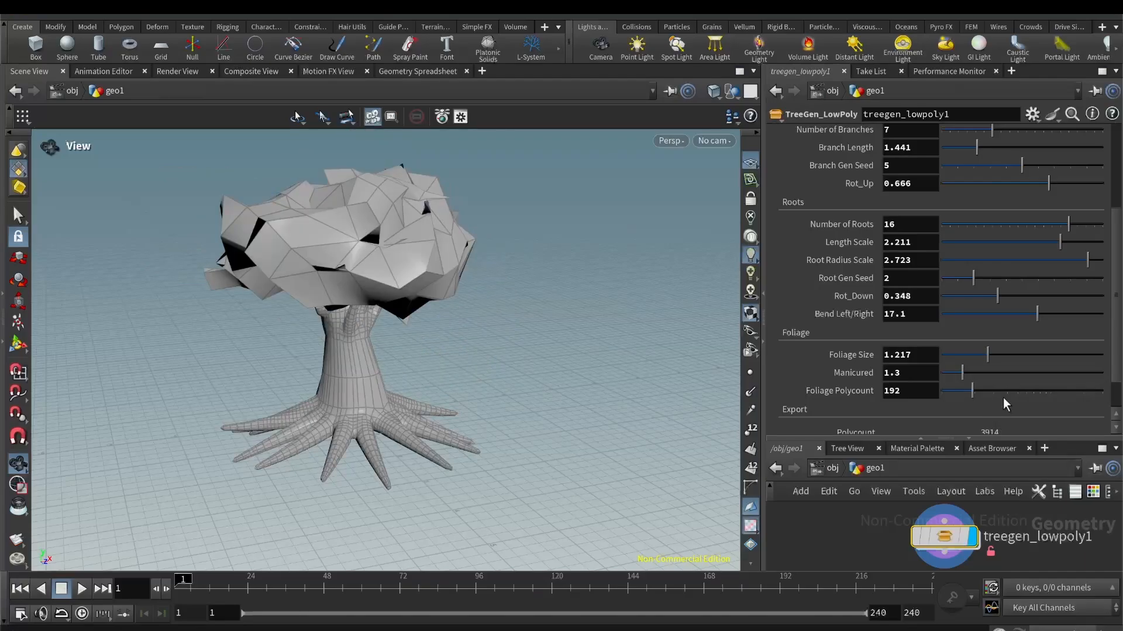
Try several foliage polygon counts and set the Foliage Polycount to about 952.
{"action": "left_click", "coordinate": [1026, 391]}
{"action": "left_click", "coordinate": [1065, 390]}
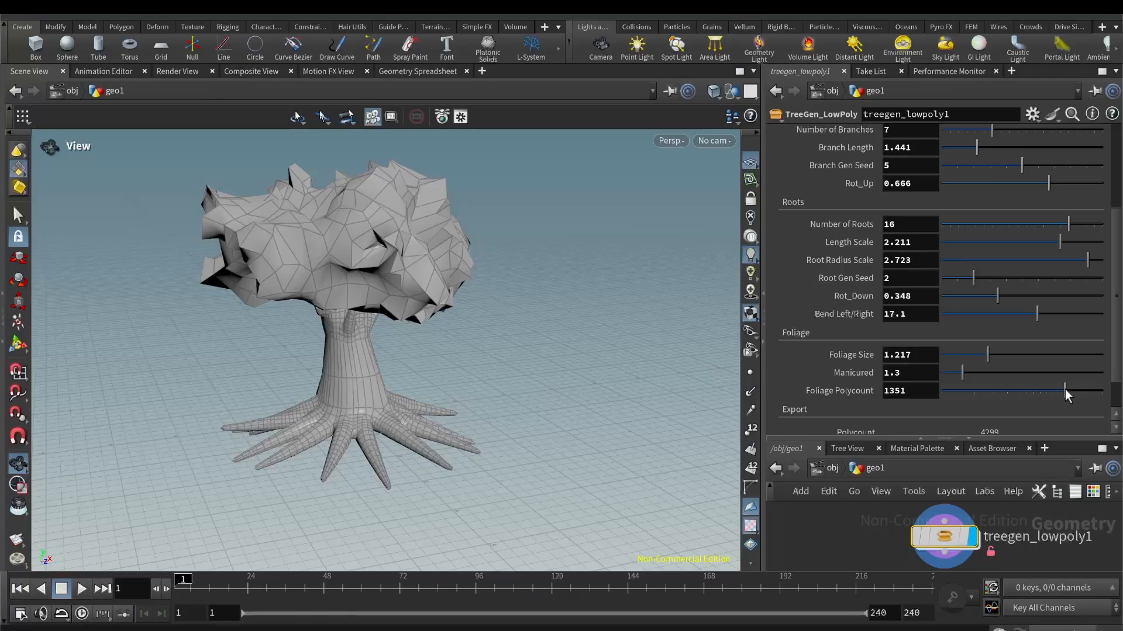
{"action": "left_click", "coordinate": [1079, 389]}
{"action": "left_click", "coordinate": [1022, 391]}
{"action": "left_click", "coordinate": [983, 391]}
{"action": "left_click", "coordinate": [1048, 391]}
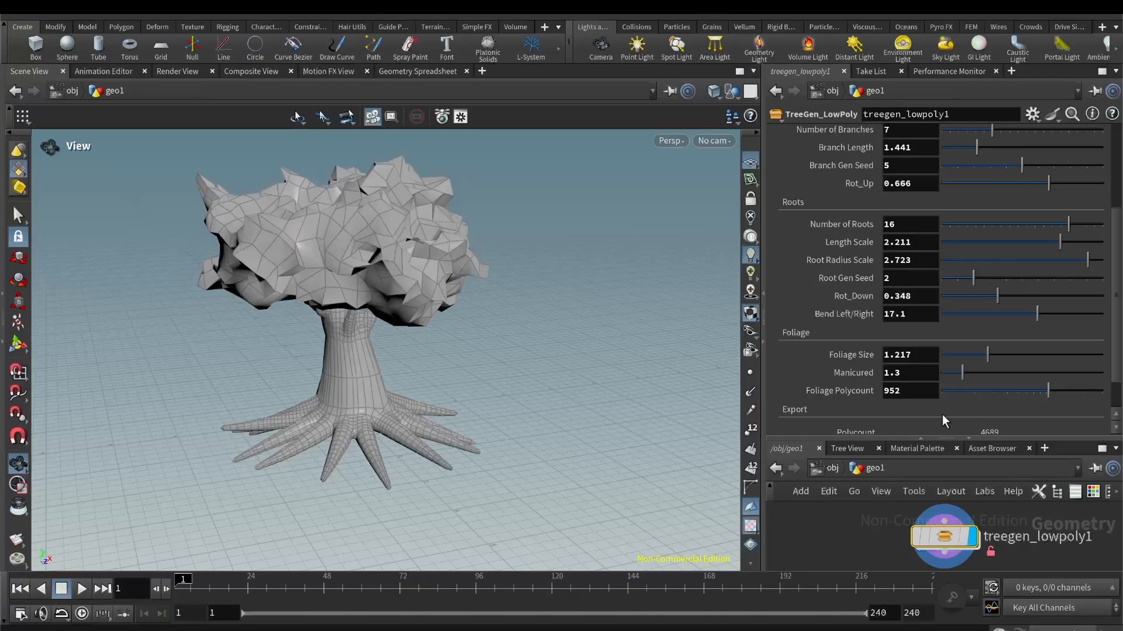
Enlarge the network editor pane in both directions and delete the treegen_lowpoly1 node from geo1.
{"action": "scroll", "coordinate": [947, 416], "scroll_direction": "down", "scroll_amount": 1}
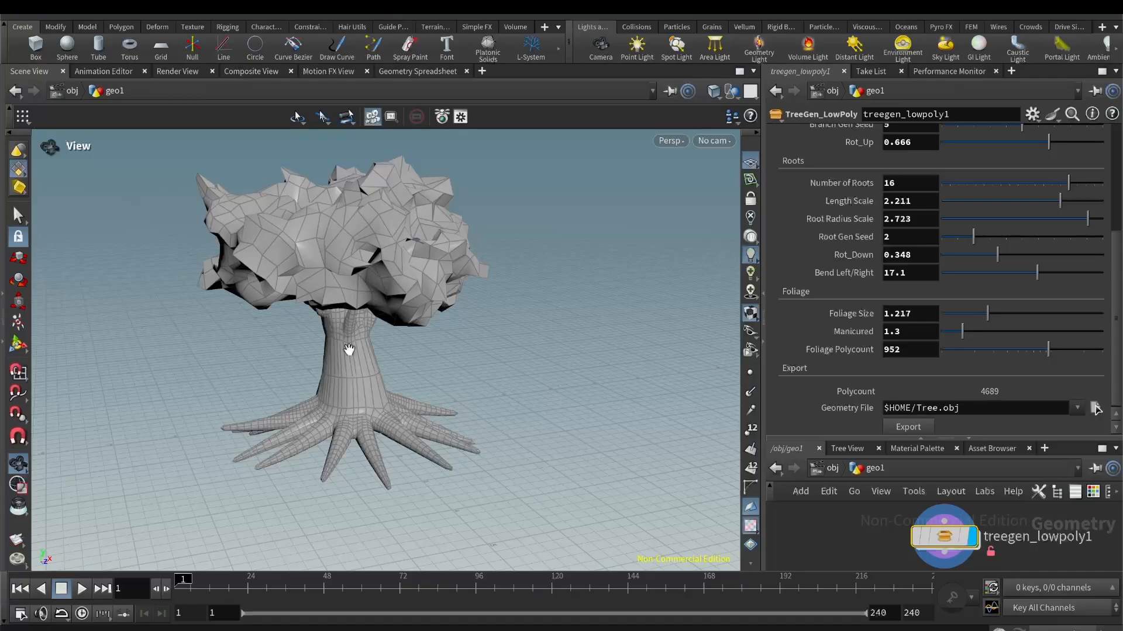
{"action": "scroll", "coordinate": [815, 337], "scroll_direction": "down", "scroll_amount": 1}
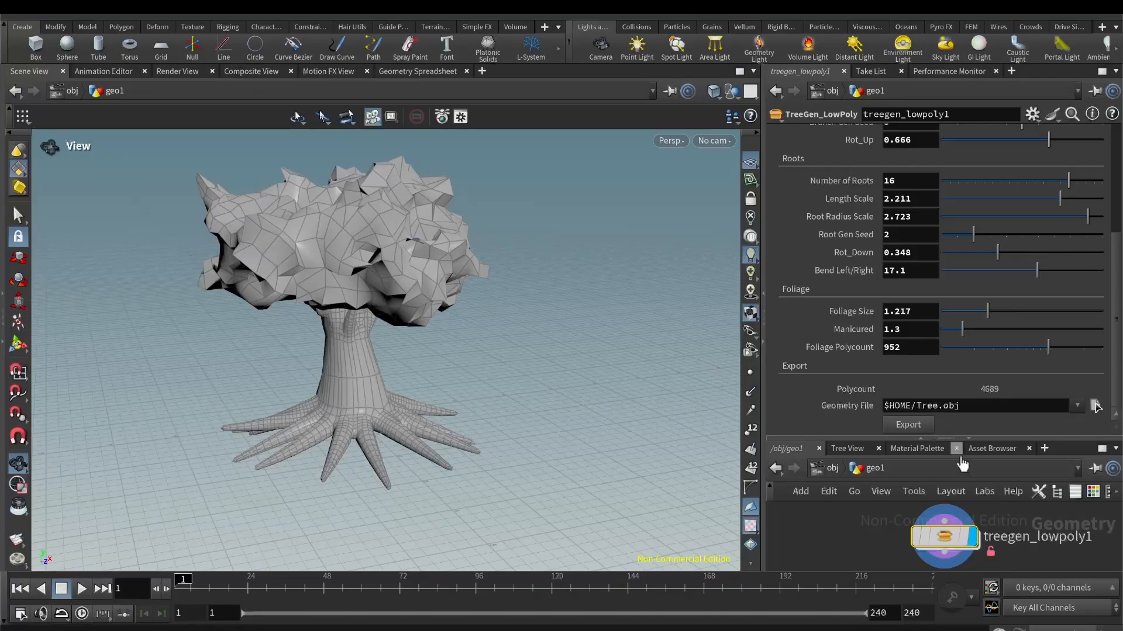
{"action": "left_click_drag", "start_coordinate": [873, 439], "coordinate": [895, 214]}
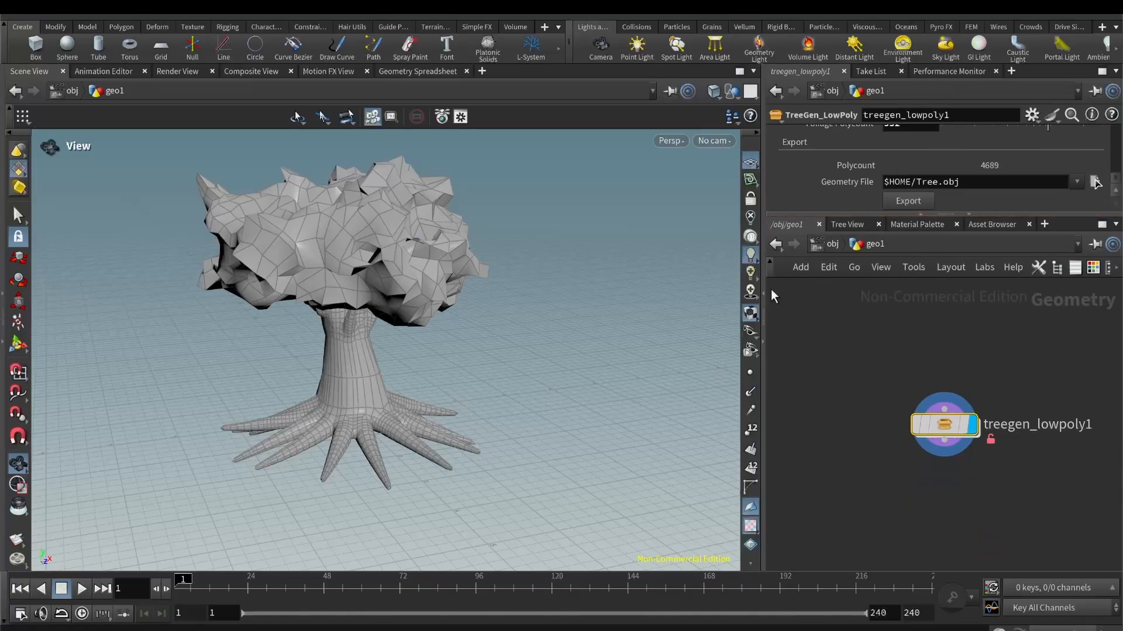
{"action": "left_click_drag", "start_coordinate": [764, 296], "coordinate": [542, 304]}
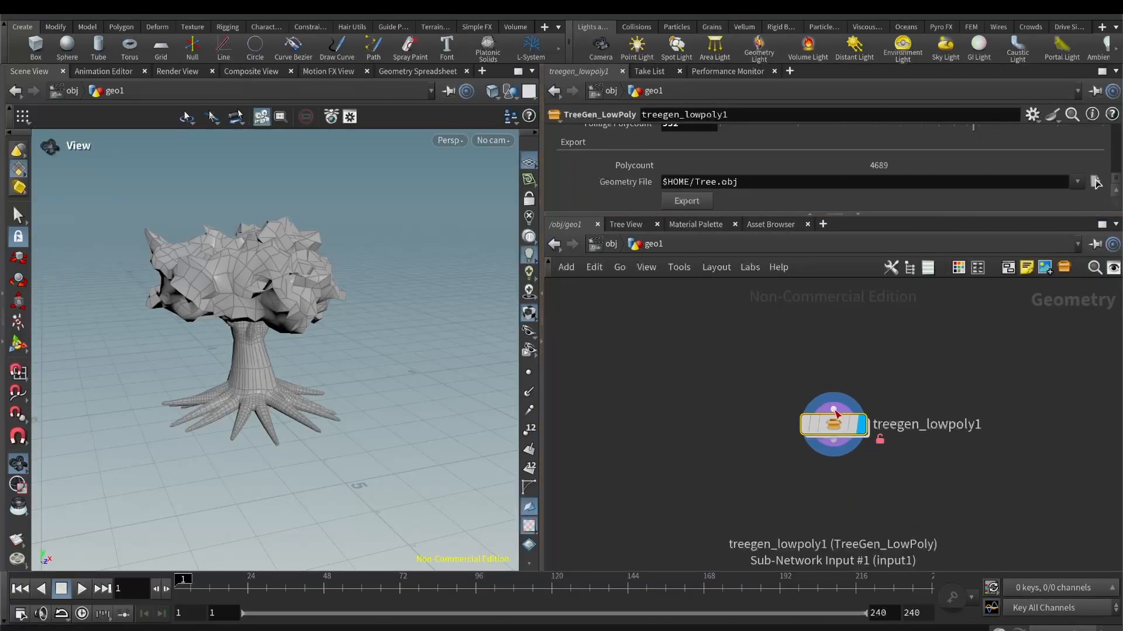
{"action": "key", "text": "Delete"}
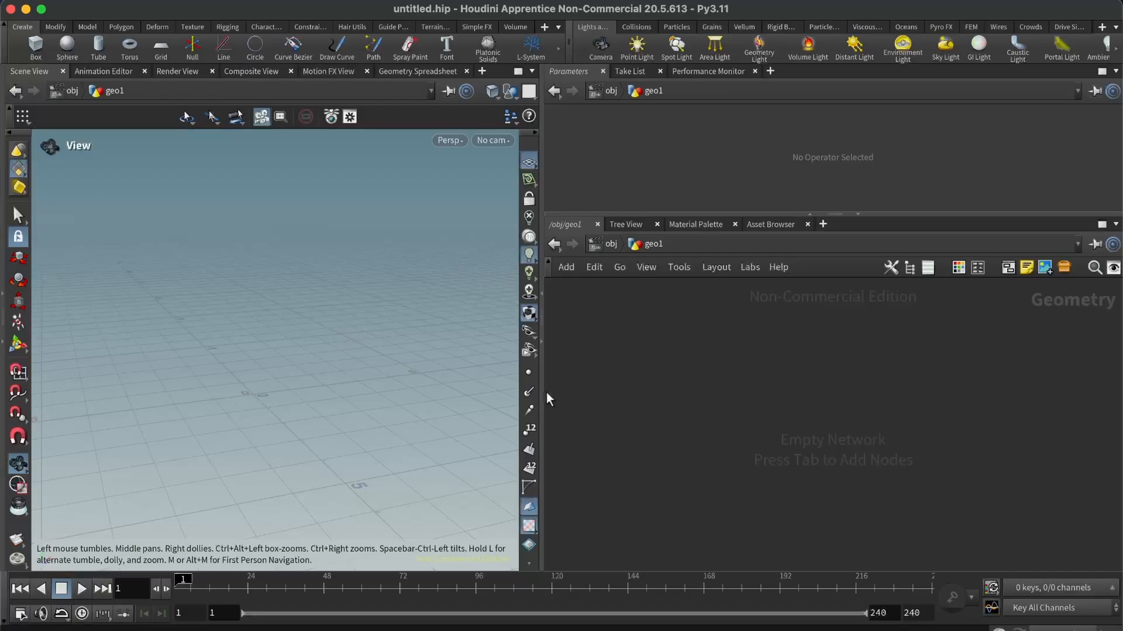
Install the treegen_lowpoly 1_0 .otl asset library from $HOME/Desktop/Art/GameDesign/ into the current HIP file and create its node.
{"action": "left_click", "coordinate": [270, 1]}
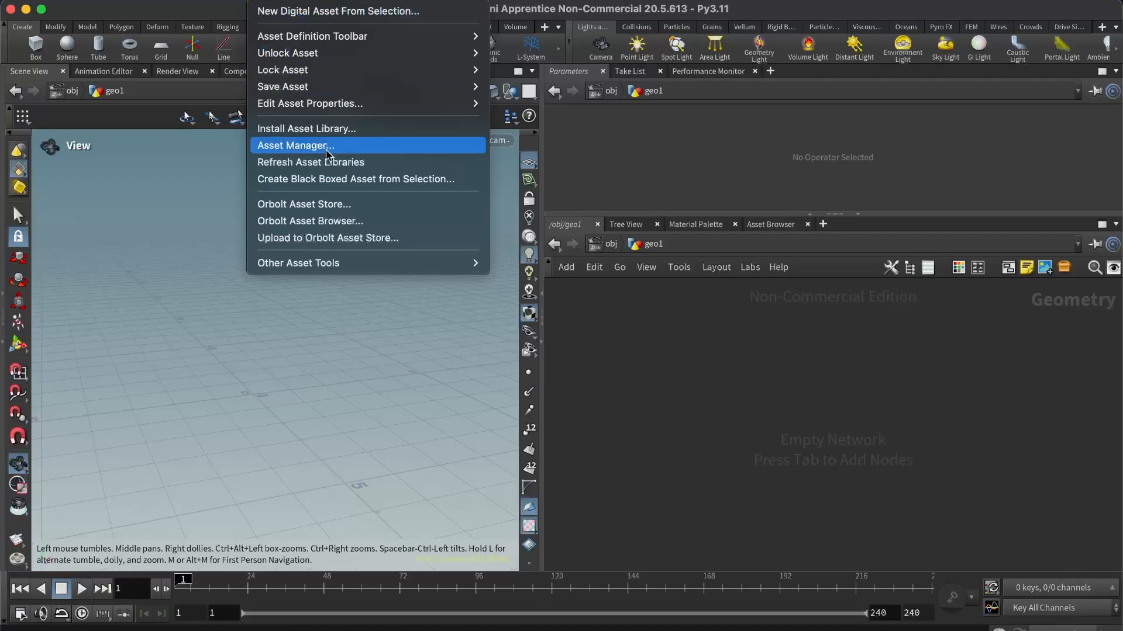
{"action": "left_click", "coordinate": [332, 128]}
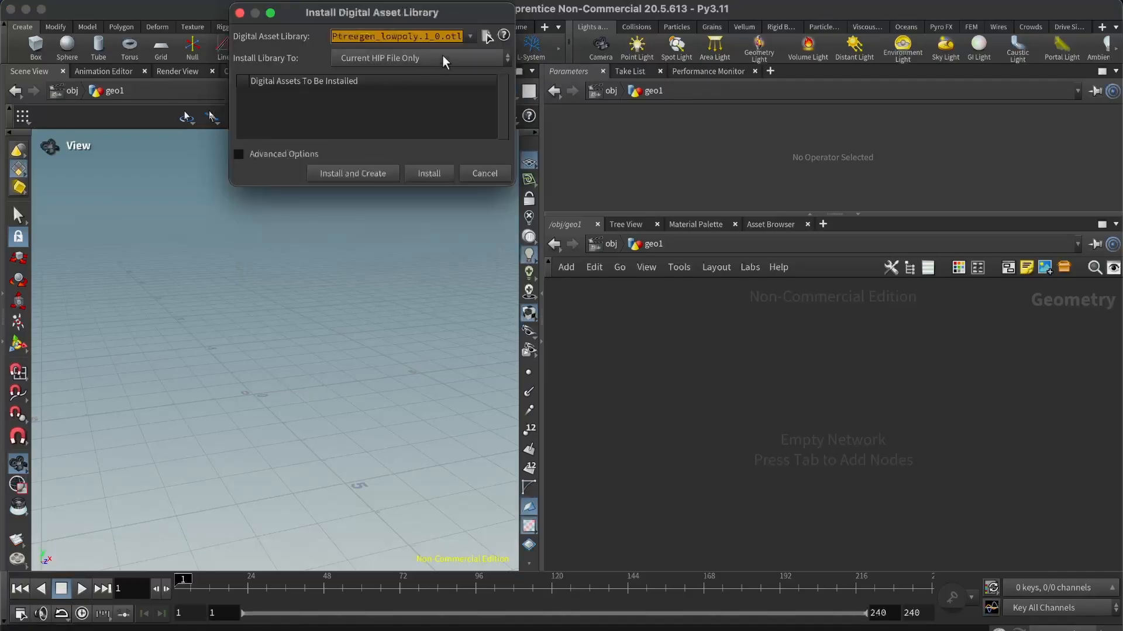
{"action": "left_click", "coordinate": [487, 36]}
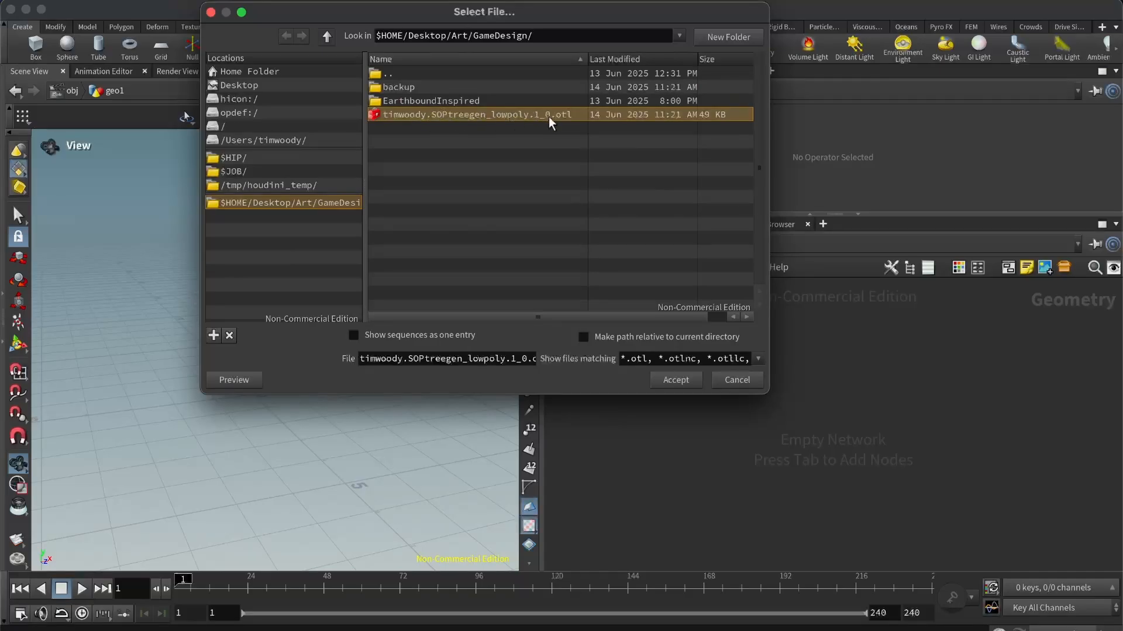
{"action": "double_click", "coordinate": [519, 114]}
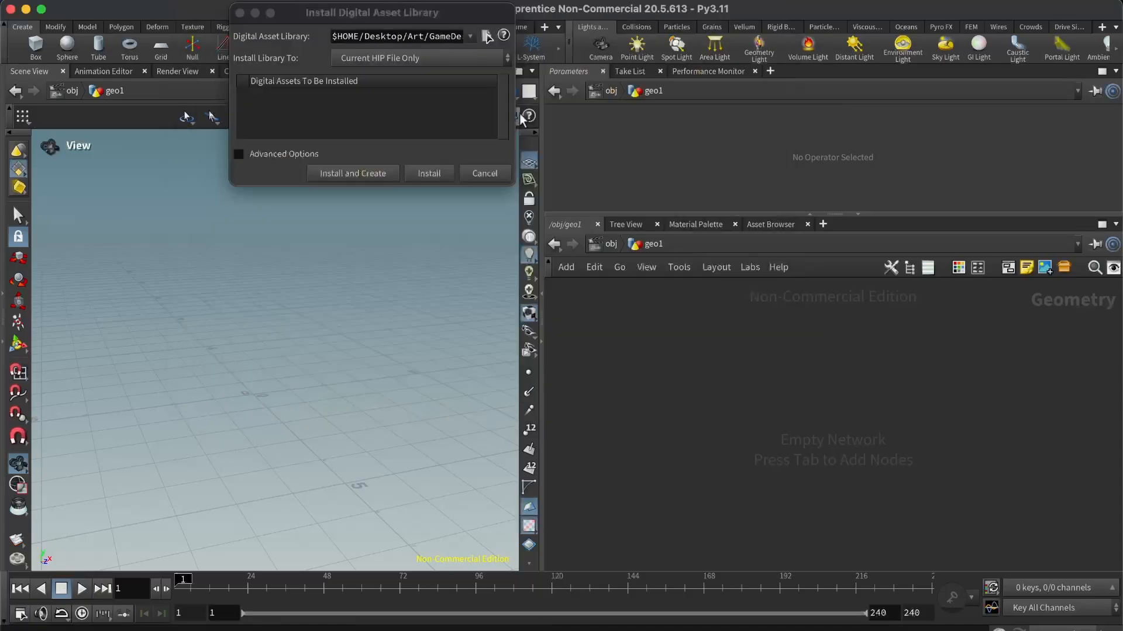
{"action": "left_click", "coordinate": [370, 172]}
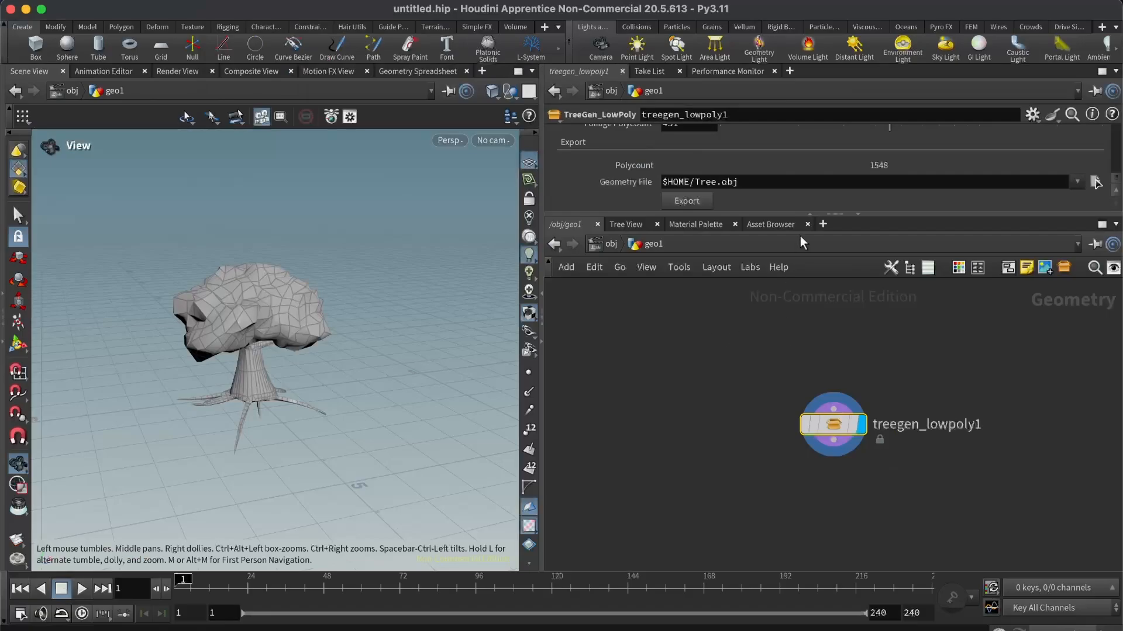
Allow editing of the treegen_lowpoly1 node's contents and enter its internal network.
{"action": "double_click", "coordinate": [846, 434]}
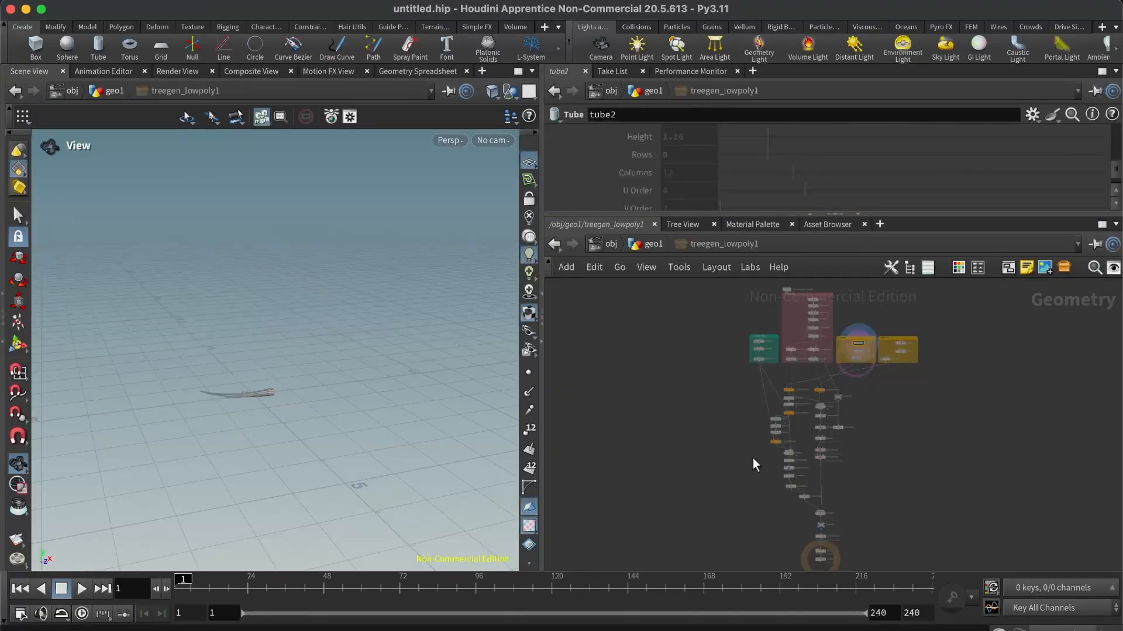
{"action": "left_click", "coordinate": [646, 244]}
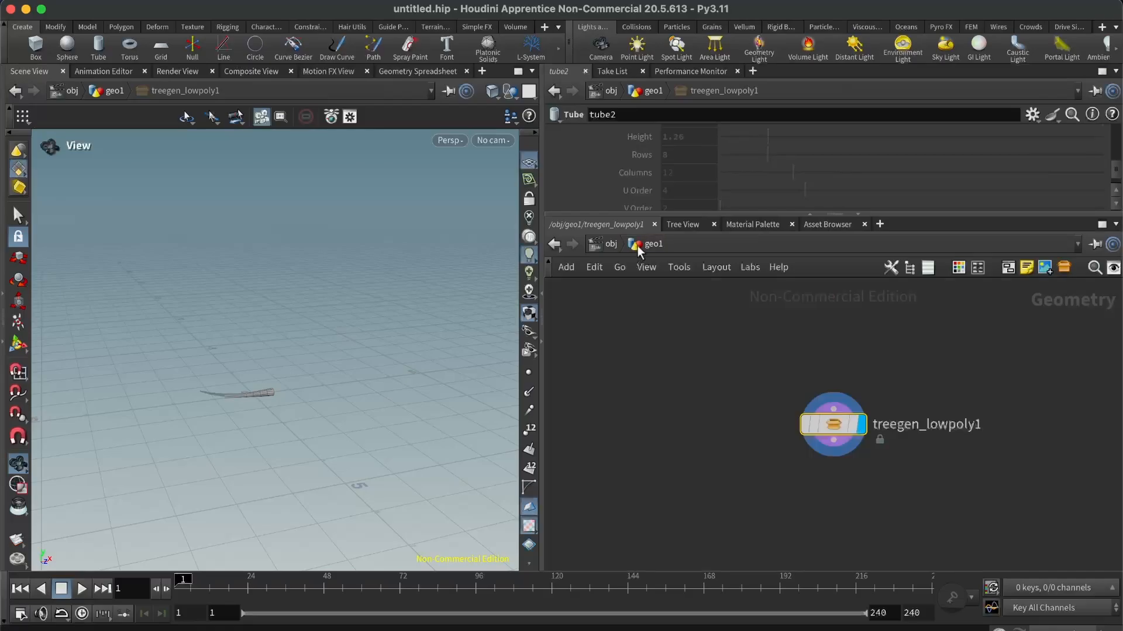
{"action": "right_click", "coordinate": [842, 429]}
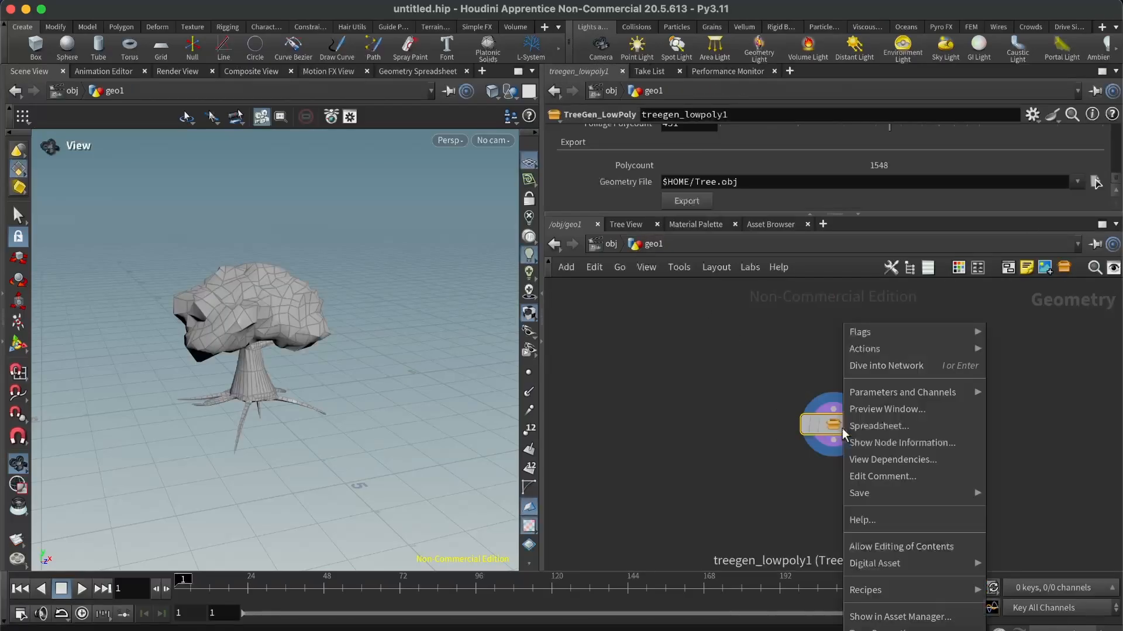
{"action": "left_click", "coordinate": [892, 550]}
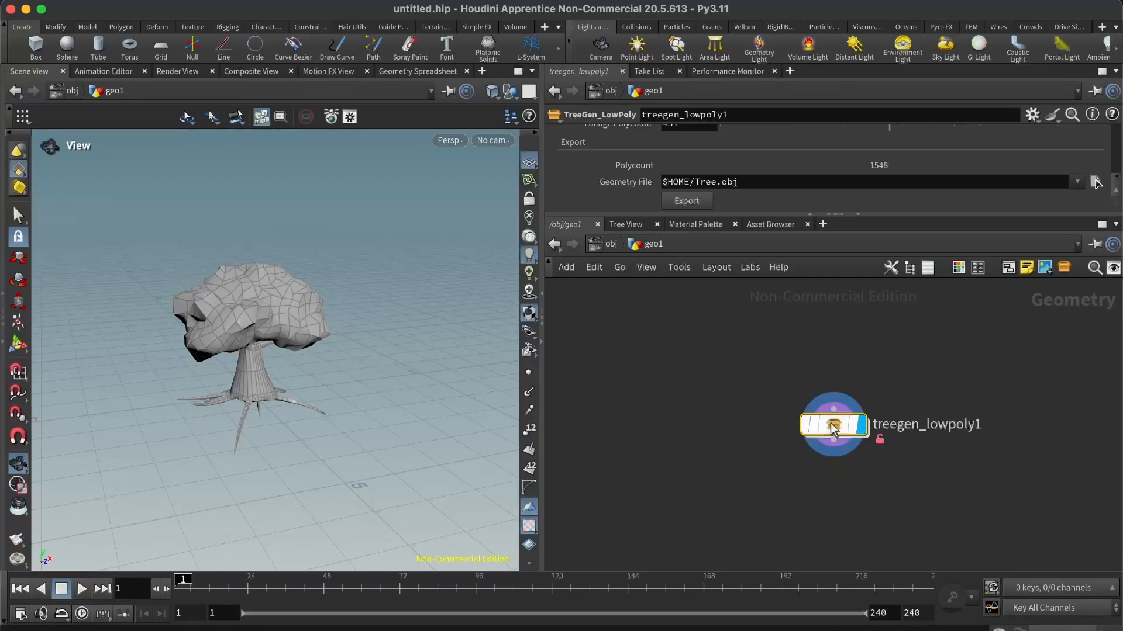
{"action": "double_click", "coordinate": [858, 436]}
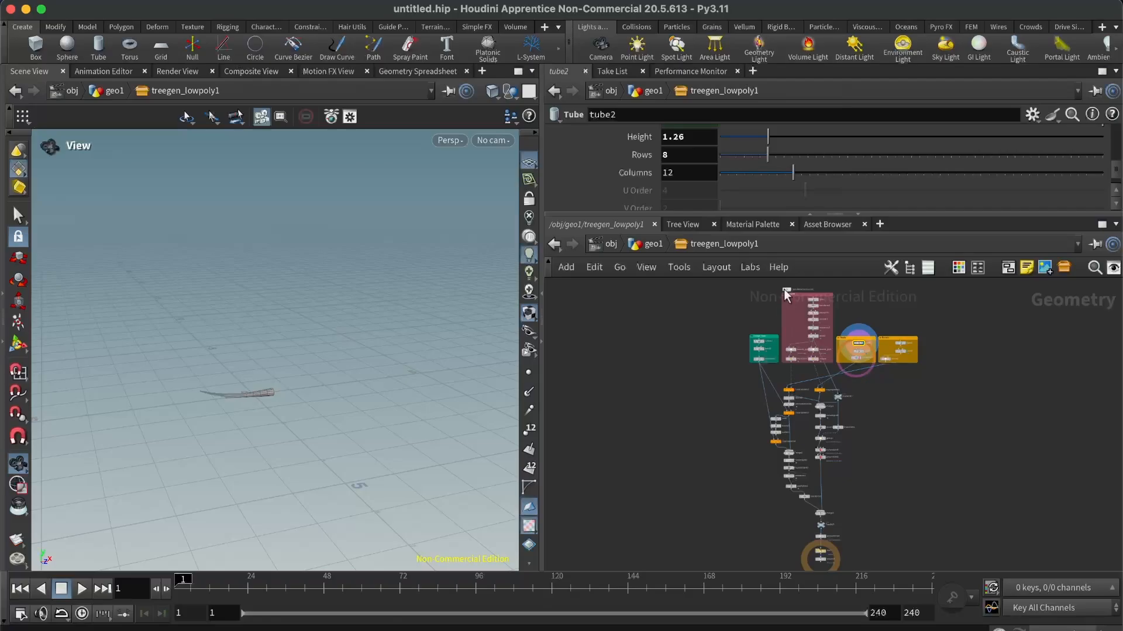
Examine the Foliage_Base, TrunkGRP, Roots and Branch node groups in the tree generator's network.
{"action": "scroll", "coordinate": [786, 301], "scroll_direction": "up", "scroll_amount": 5}
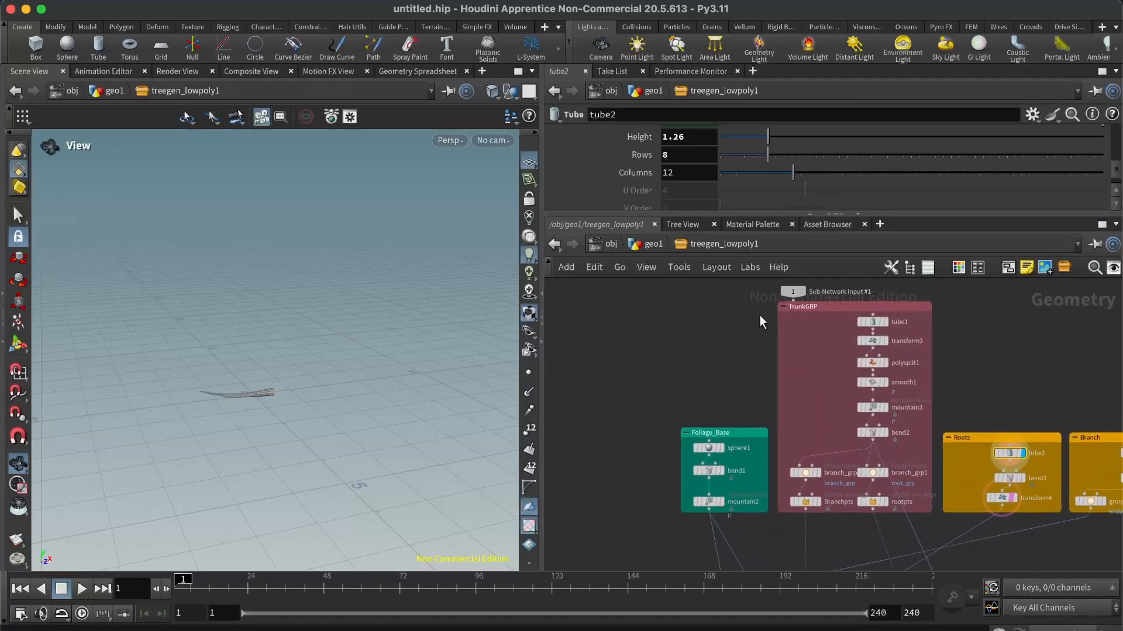
{"action": "scroll", "coordinate": [564, 305], "scroll_direction": "down", "scroll_amount": 3}
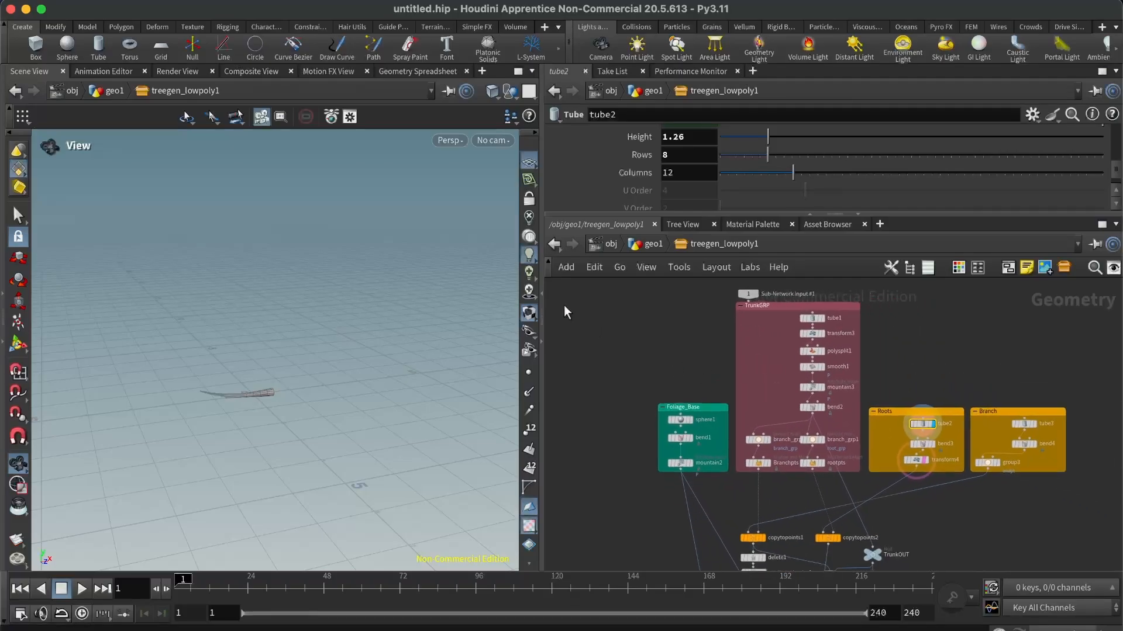
{"action": "mouse_move", "coordinate": [689, 420]}
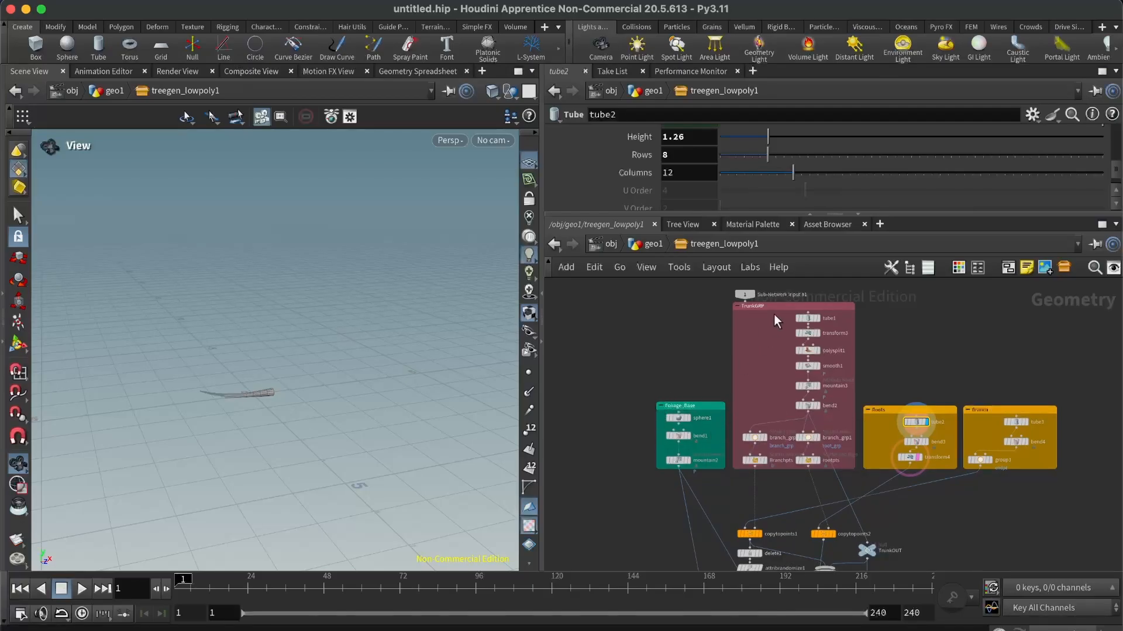
{"action": "scroll", "coordinate": [783, 313], "scroll_direction": "up", "scroll_amount": 3}
{"action": "scroll", "coordinate": [783, 313], "scroll_direction": "down", "scroll_amount": 2}
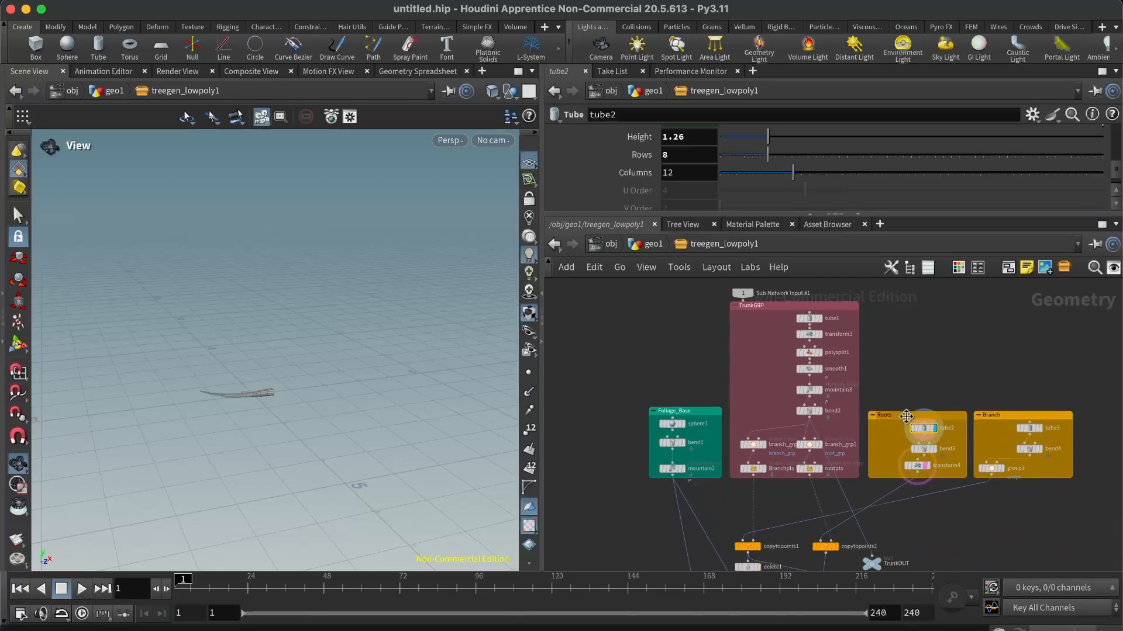
{"action": "scroll", "coordinate": [904, 428], "scroll_direction": "up", "scroll_amount": 3}
{"action": "scroll", "coordinate": [904, 428], "scroll_direction": "down", "scroll_amount": 3}
{"action": "scroll", "coordinate": [1018, 430], "scroll_direction": "up", "scroll_amount": 3}
{"action": "scroll", "coordinate": [1019, 430], "scroll_direction": "down", "scroll_amount": 2}
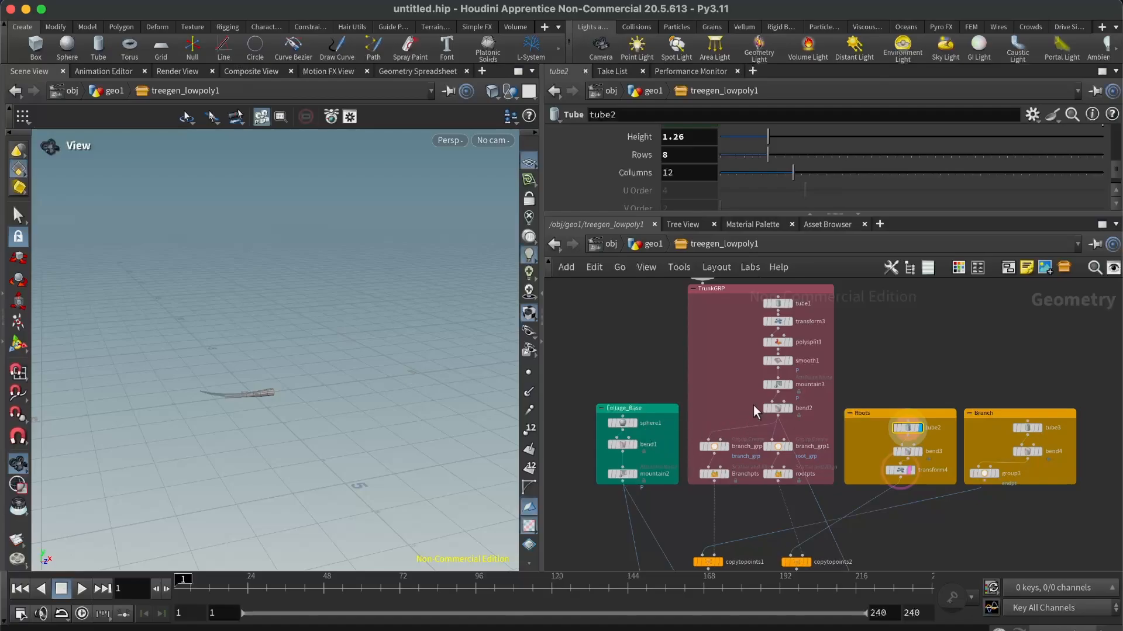
Display the trunk's tube1 node and set the tube2 node's Radius Scale to about 0.7415 and Height to about 2.505.
{"action": "left_click", "coordinate": [791, 303]}
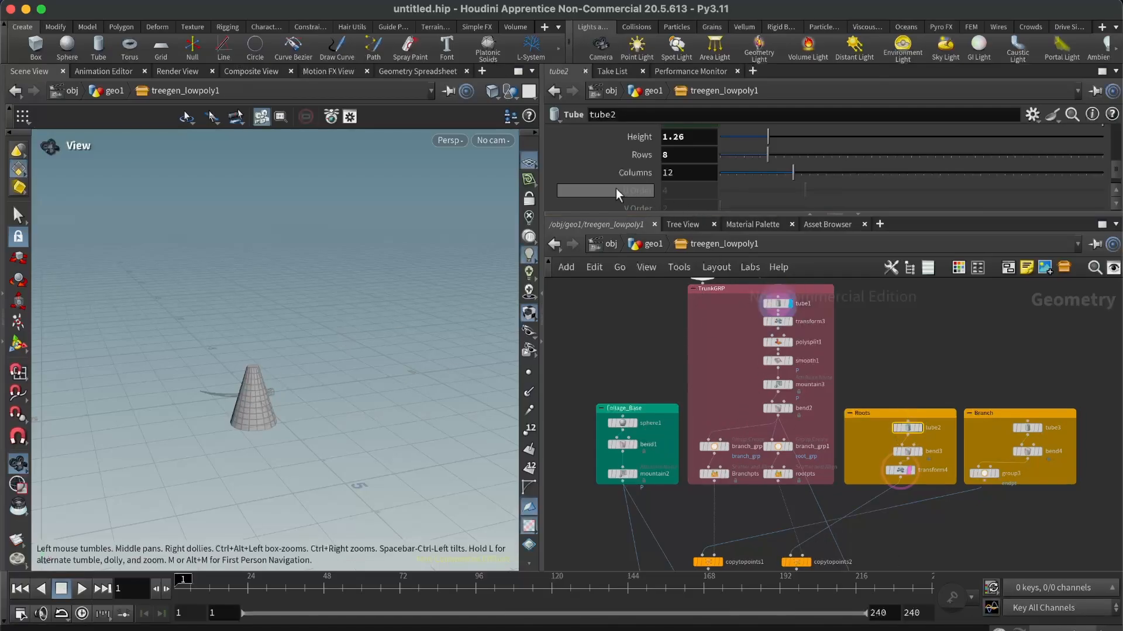
{"action": "scroll", "coordinate": [588, 169], "scroll_direction": "down", "scroll_amount": 1}
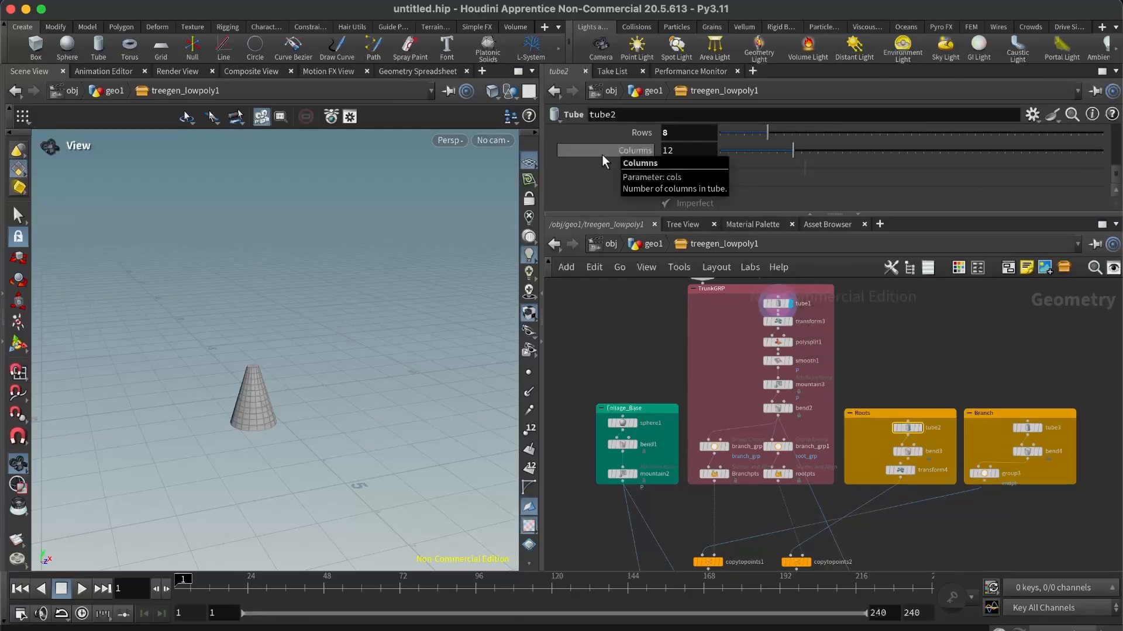
{"action": "scroll", "coordinate": [630, 174], "scroll_direction": "up", "scroll_amount": 5}
{"action": "scroll", "coordinate": [631, 174], "scroll_direction": "up", "scroll_amount": 1}
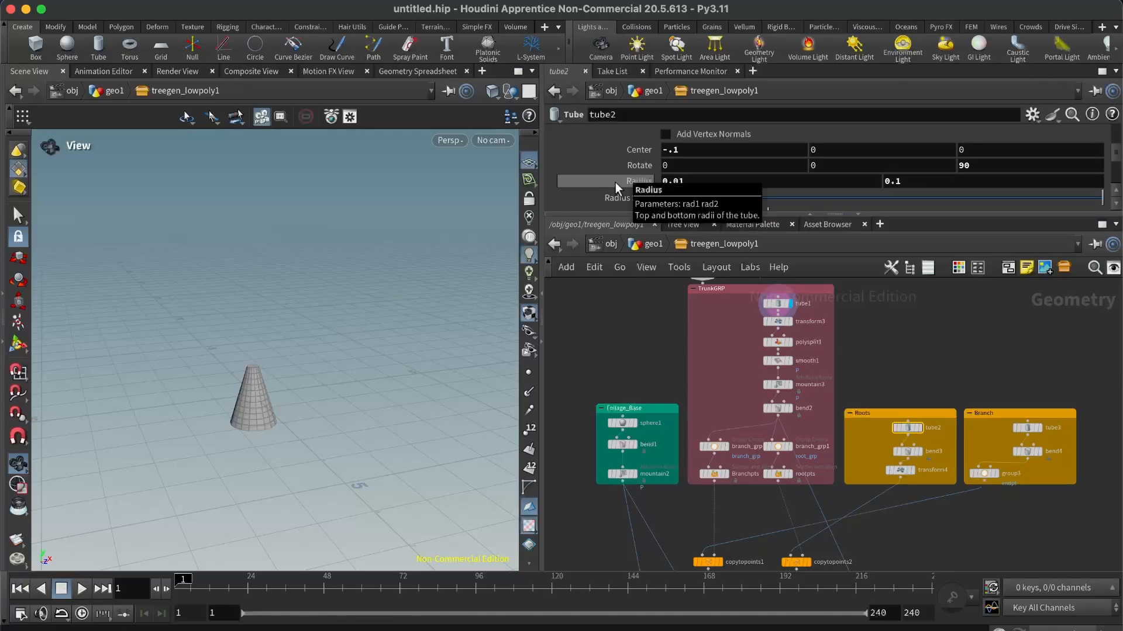
{"action": "scroll", "coordinate": [608, 180], "scroll_direction": "up", "scroll_amount": 2}
{"action": "scroll", "coordinate": [608, 180], "scroll_direction": "down", "scroll_amount": 2}
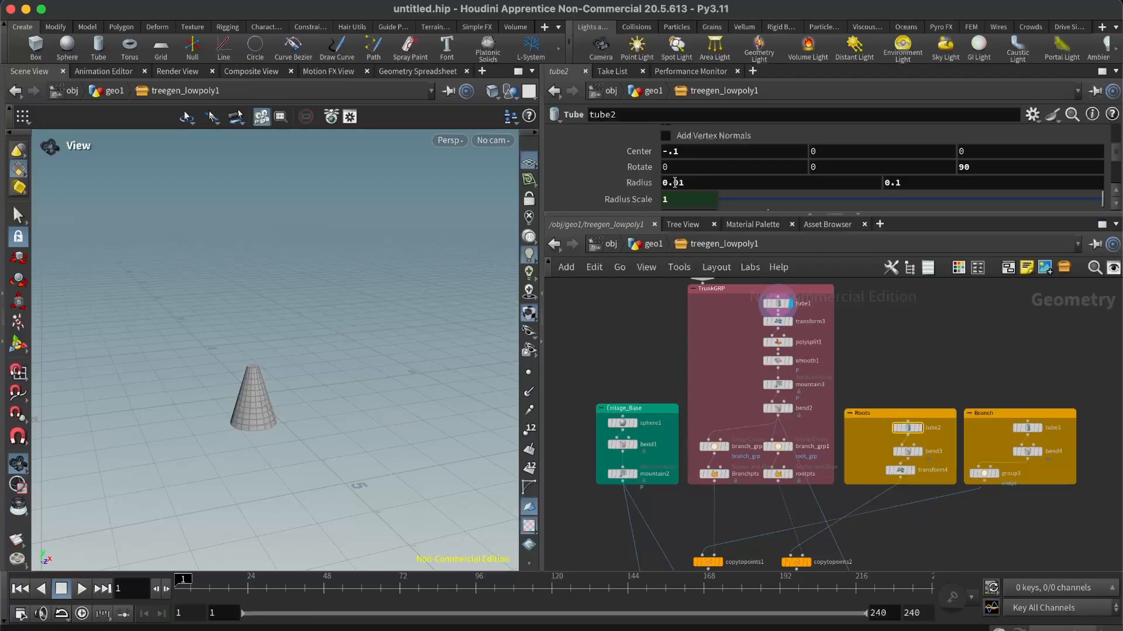
{"action": "scroll", "coordinate": [626, 172], "scroll_direction": "up", "scroll_amount": 5}
{"action": "scroll", "coordinate": [626, 170], "scroll_direction": "down", "scroll_amount": 5}
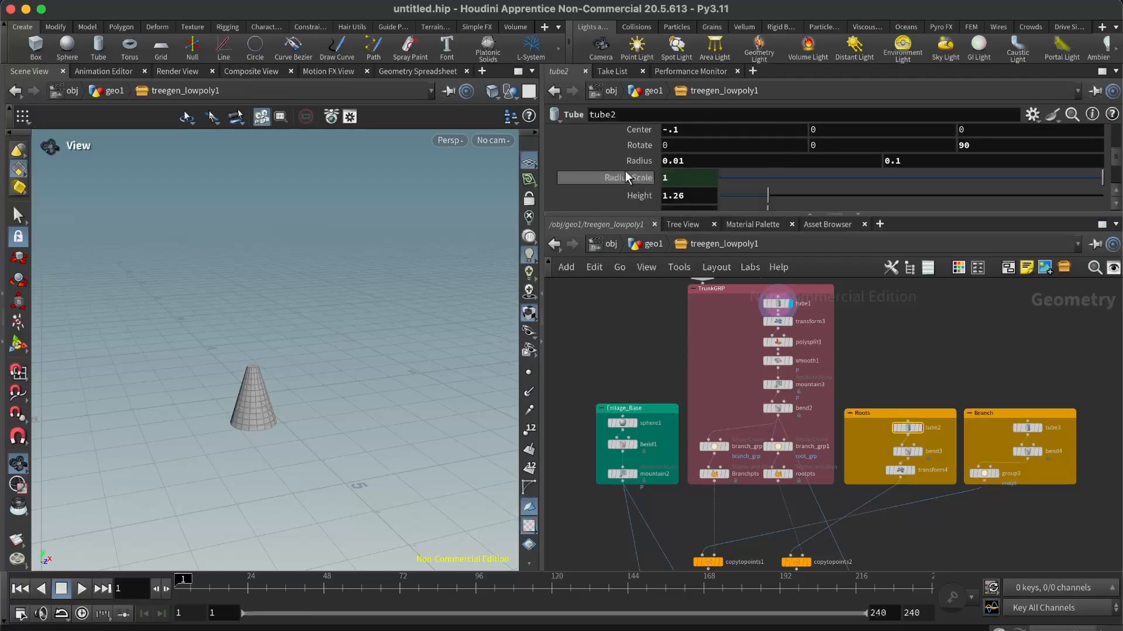
{"action": "left_click", "coordinate": [831, 176]}
{"action": "left_click_drag", "start_coordinate": [830, 176], "coordinate": [1004, 177]}
{"action": "left_click_drag", "start_coordinate": [767, 195], "coordinate": [816, 195]}
Display the trunk group's smooth1, mountain3 and bend2 nodes one after another to inspect each stage of the trunk.
{"action": "mouse_move", "coordinate": [792, 321]}
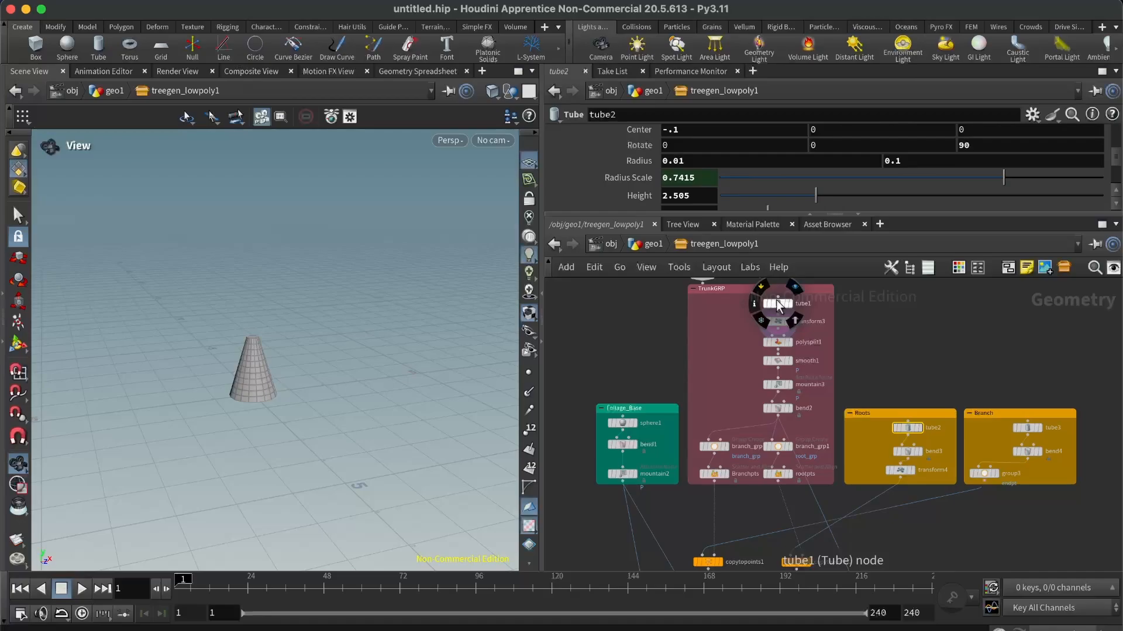
{"action": "left_click", "coordinate": [778, 360]}
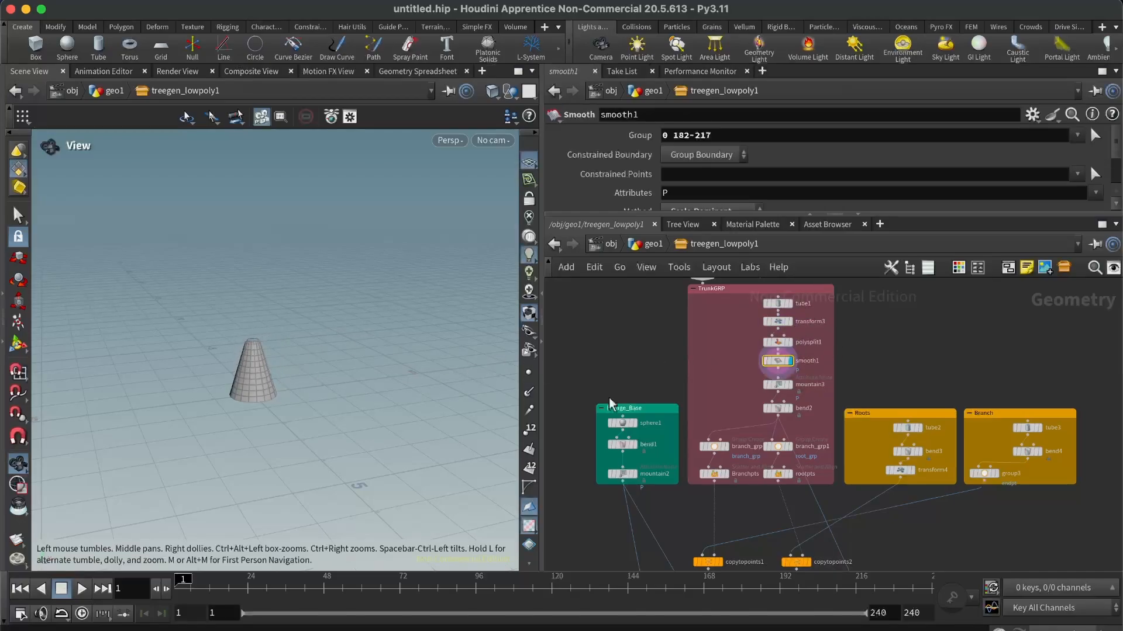
{"action": "left_click", "coordinate": [795, 389]}
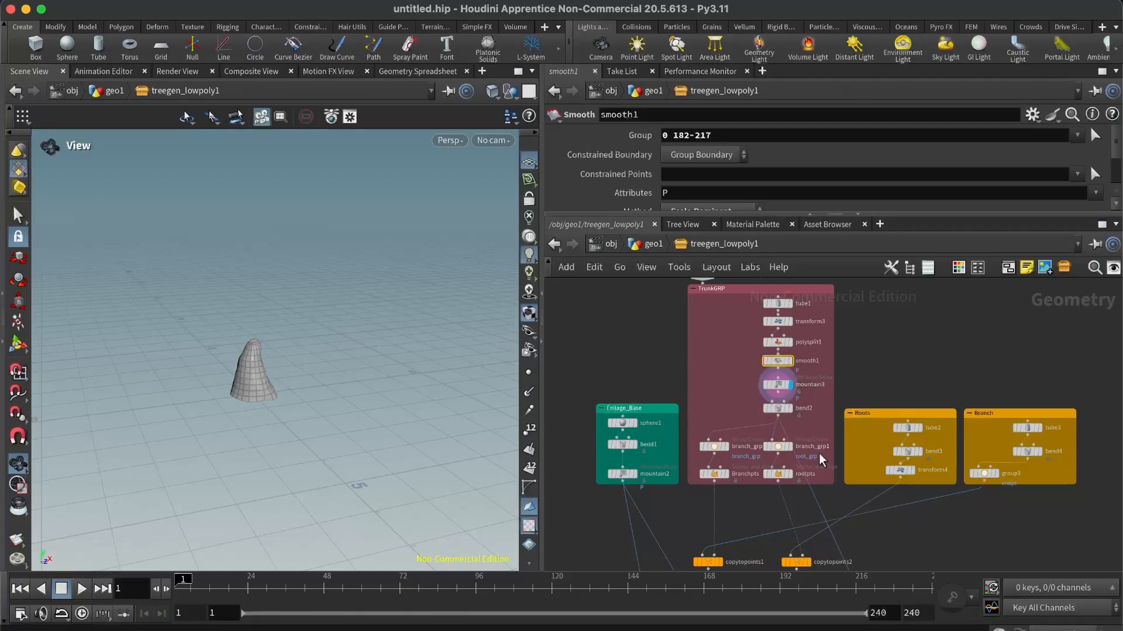
{"action": "left_click", "coordinate": [795, 391]}
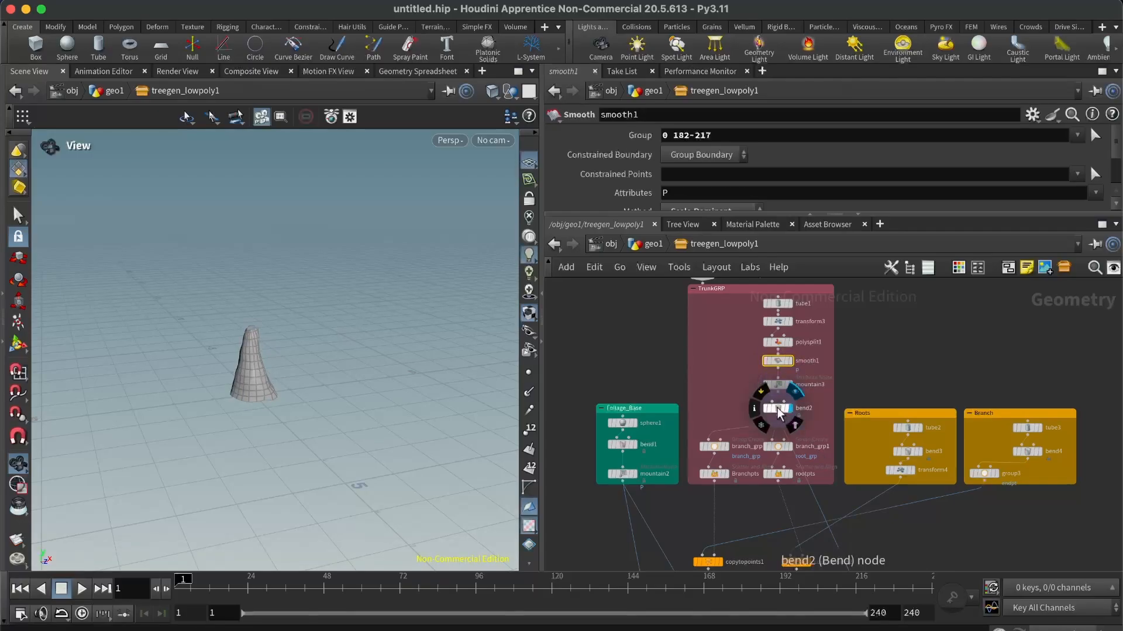
Set the Length Scale of the trunk's bend2 node to about 1.544.
{"action": "left_click", "coordinate": [778, 408]}
{"action": "scroll", "coordinate": [739, 155], "scroll_direction": "down", "scroll_amount": 5}
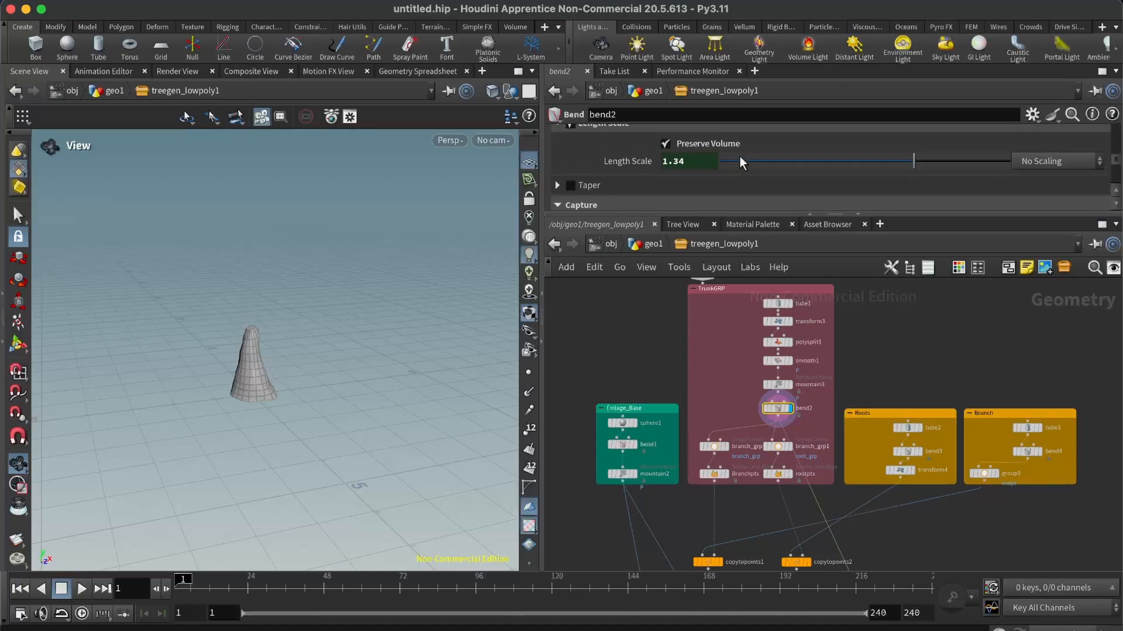
{"action": "scroll", "coordinate": [739, 156], "scroll_direction": "up", "scroll_amount": 5}
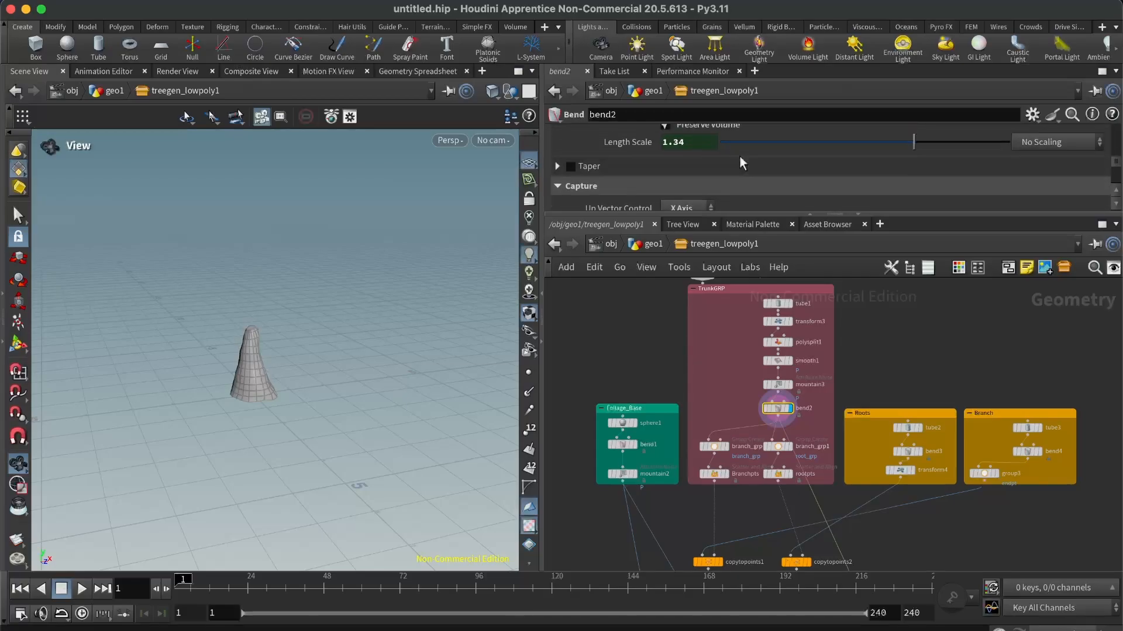
{"action": "left_click_drag", "start_coordinate": [872, 158], "coordinate": [942, 145]}
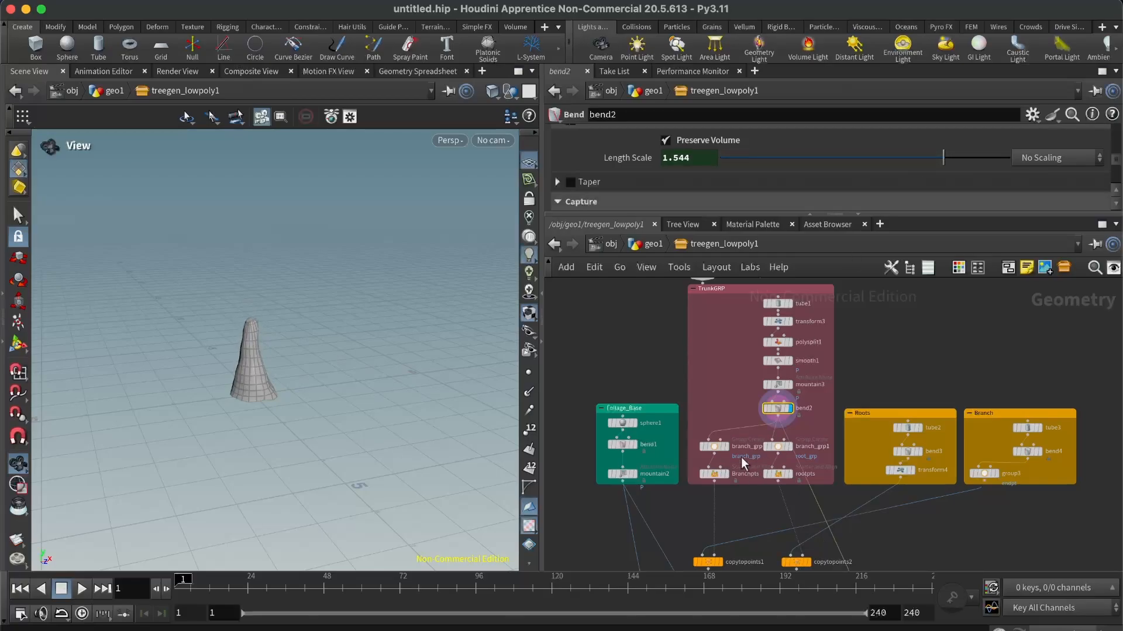
Display the branch_grp, branch_grp1 and Branchpts nodes in turn and review the base group settings of branch_grp.
{"action": "scroll", "coordinate": [742, 448], "scroll_direction": "up", "scroll_amount": 3}
{"action": "left_click", "coordinate": [699, 448]}
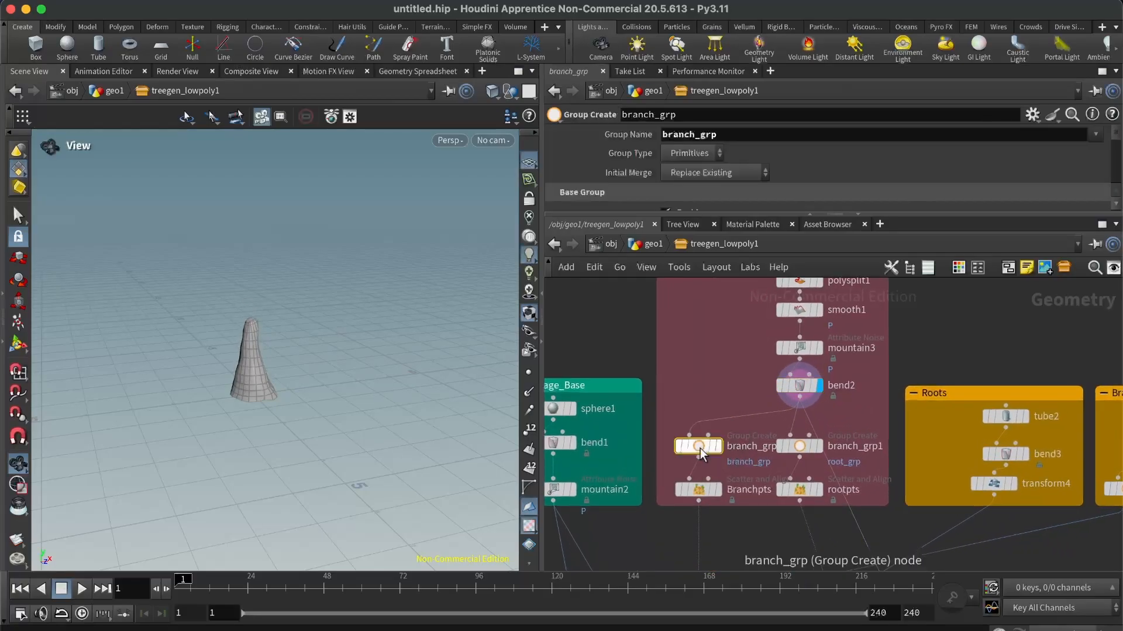
{"action": "left_click", "coordinate": [719, 448]}
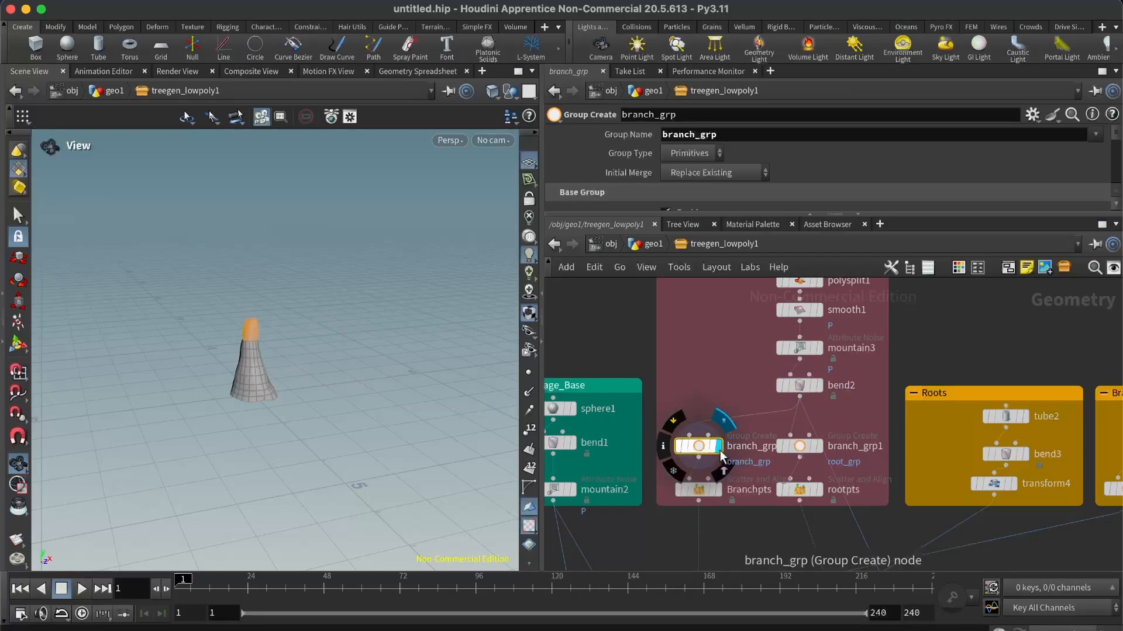
{"action": "left_click", "coordinate": [820, 449]}
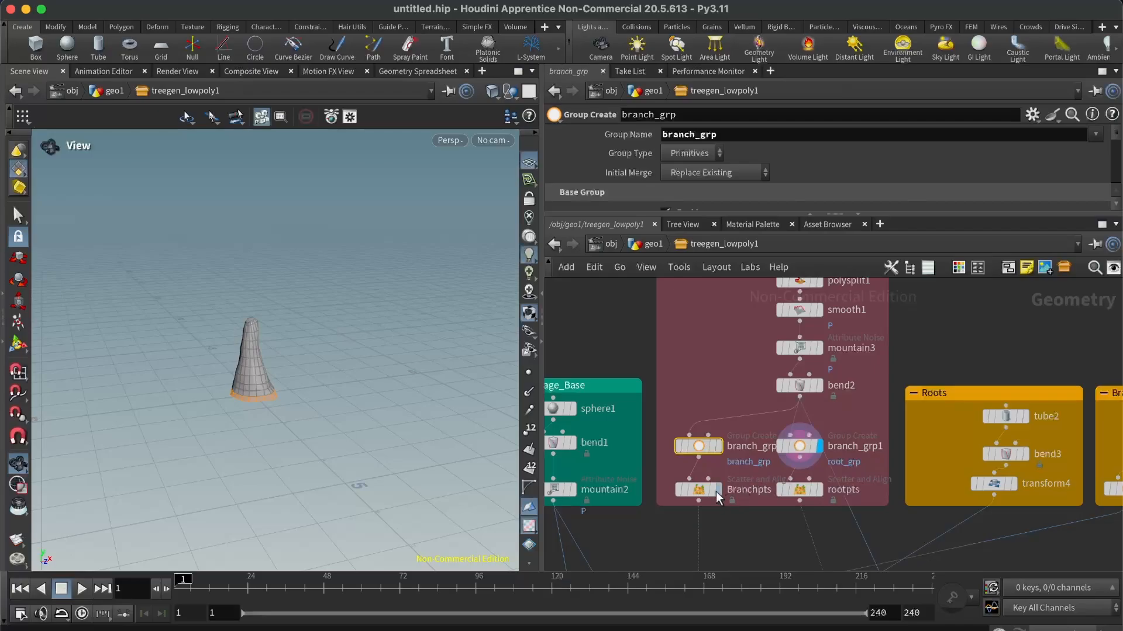
{"action": "left_click", "coordinate": [719, 492]}
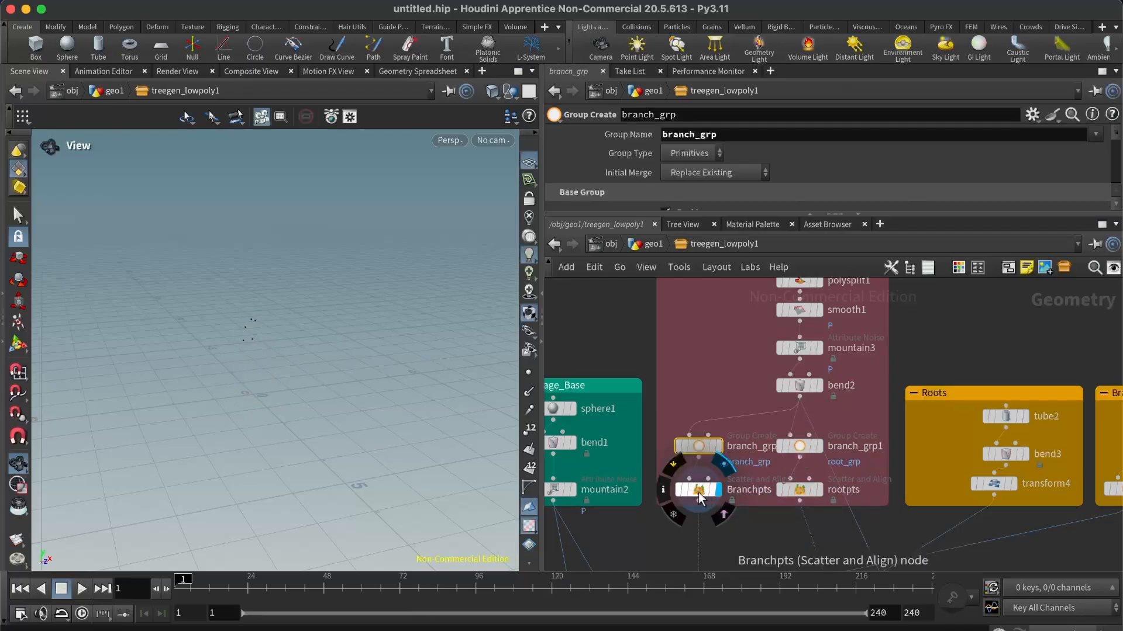
{"action": "scroll", "coordinate": [724, 171], "scroll_direction": "down", "scroll_amount": 2}
{"action": "scroll", "coordinate": [724, 171], "scroll_direction": "down", "scroll_amount": 6}
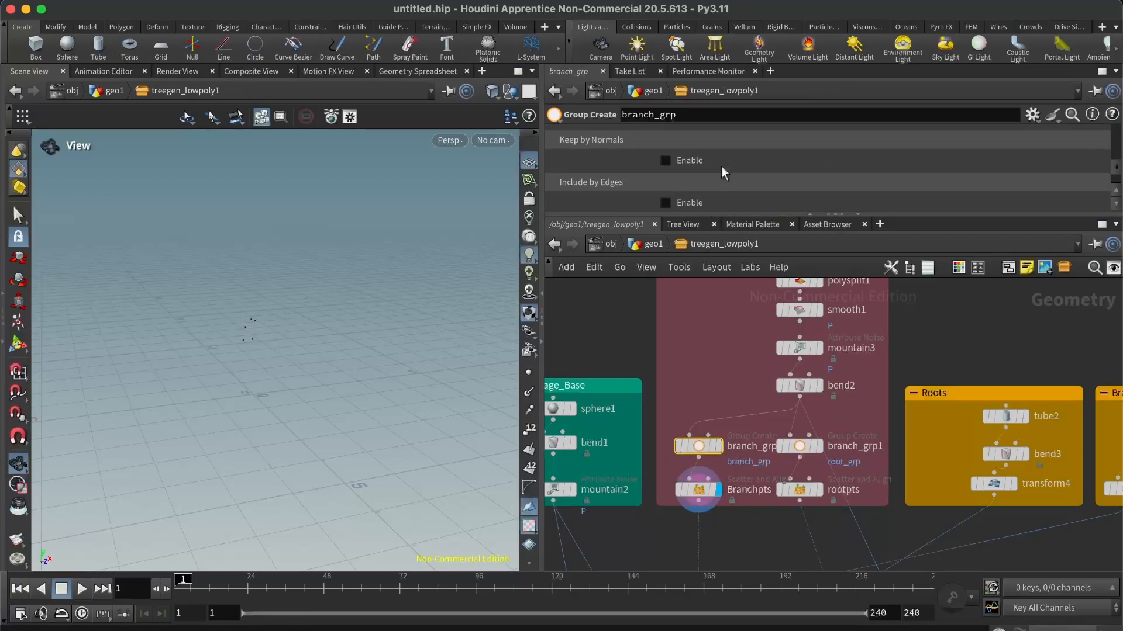
{"action": "scroll", "coordinate": [721, 166], "scroll_direction": "up", "scroll_amount": 8}
{"action": "scroll", "coordinate": [721, 166], "scroll_direction": "down", "scroll_amount": 2}
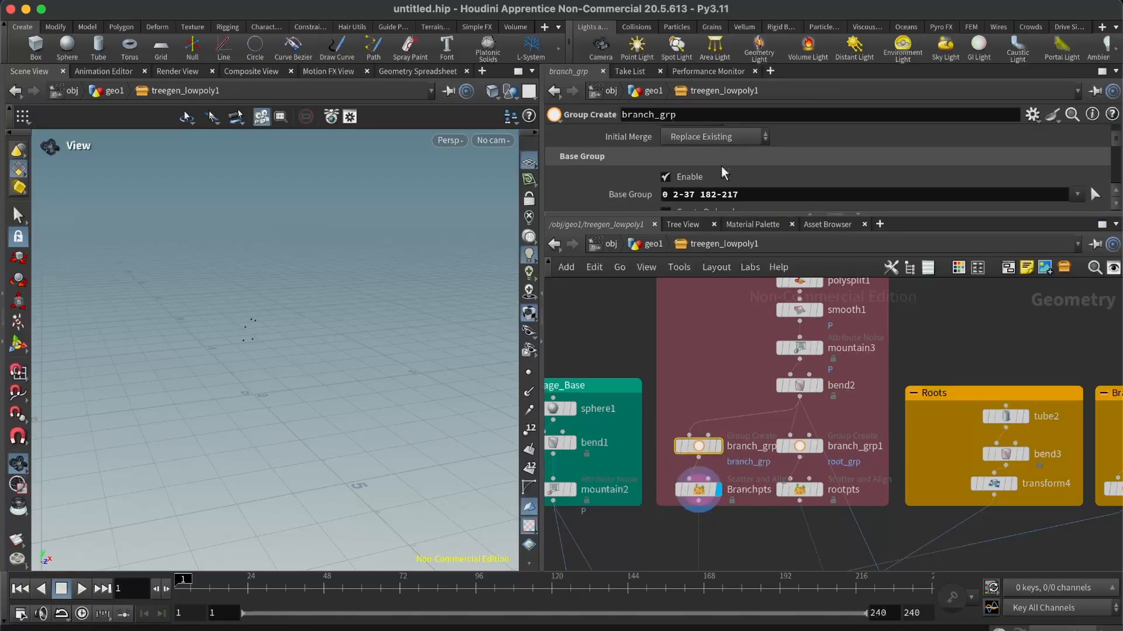
{"action": "scroll", "coordinate": [721, 166], "scroll_direction": "down", "scroll_amount": 1}
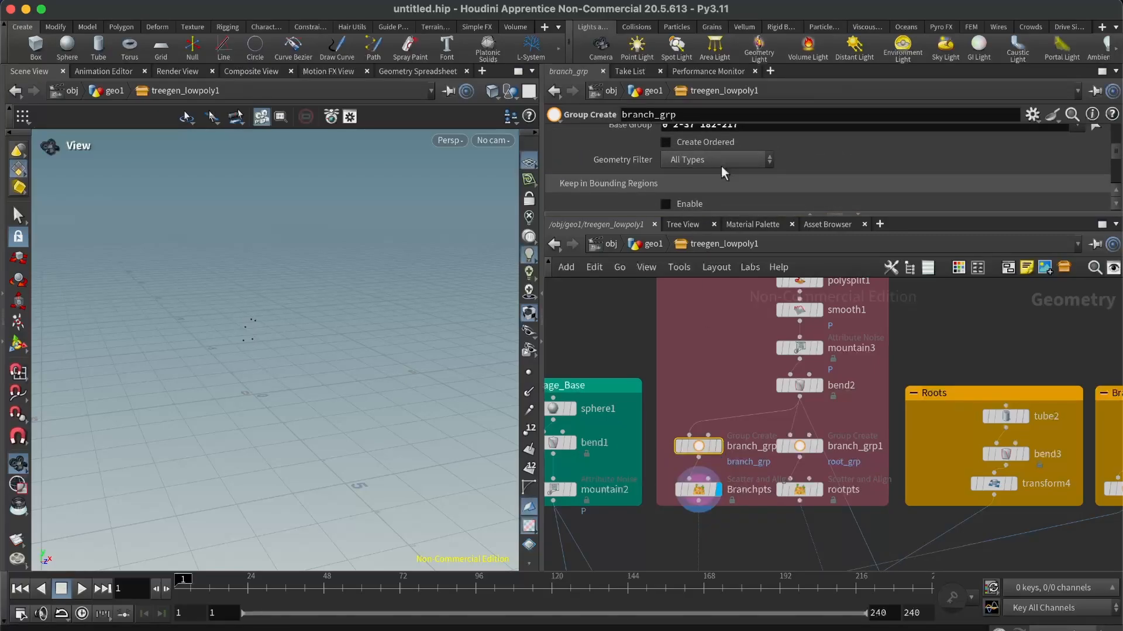
Increase the Global Seed of the Branchpts scatter node to redistribute the branch points on the trunk.
{"action": "left_click", "coordinate": [698, 490]}
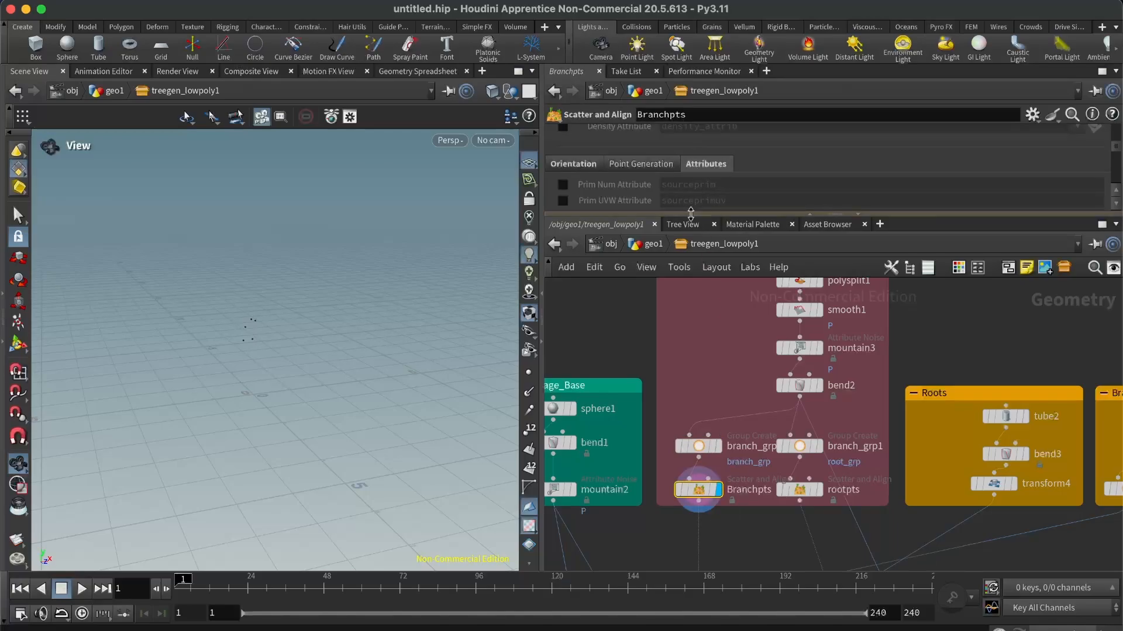
{"action": "left_click_drag", "start_coordinate": [690, 212], "coordinate": [669, 352]}
{"action": "scroll", "coordinate": [635, 251], "scroll_direction": "up", "scroll_amount": 2}
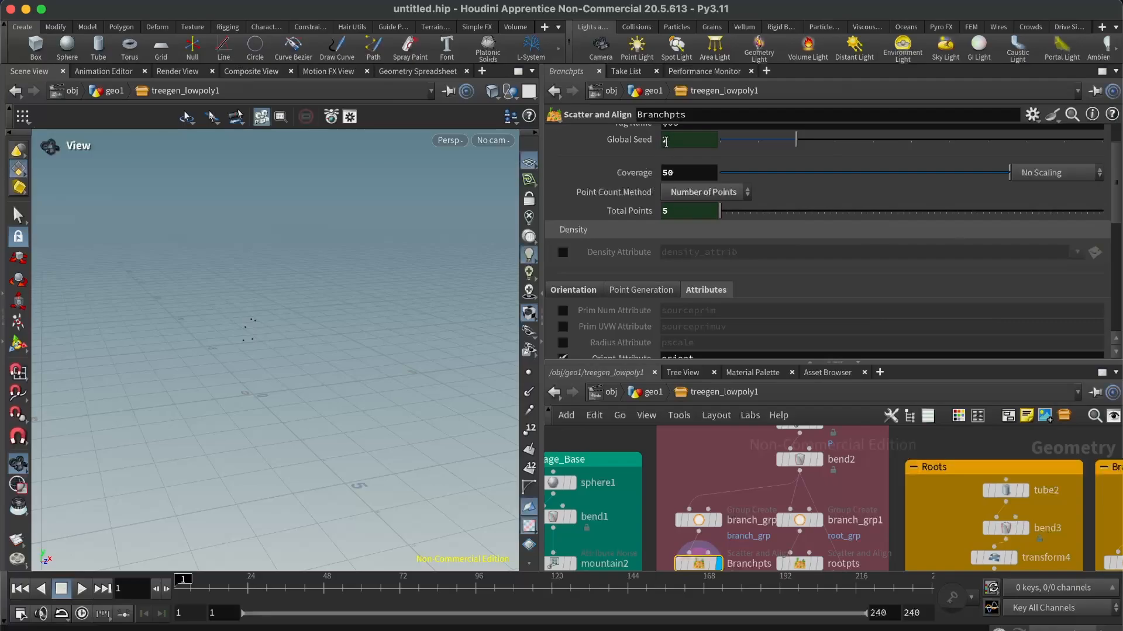
{"action": "left_click_drag", "start_coordinate": [762, 138], "coordinate": [987, 141]}
{"action": "left_click_drag", "start_coordinate": [651, 361], "coordinate": [652, 215]}
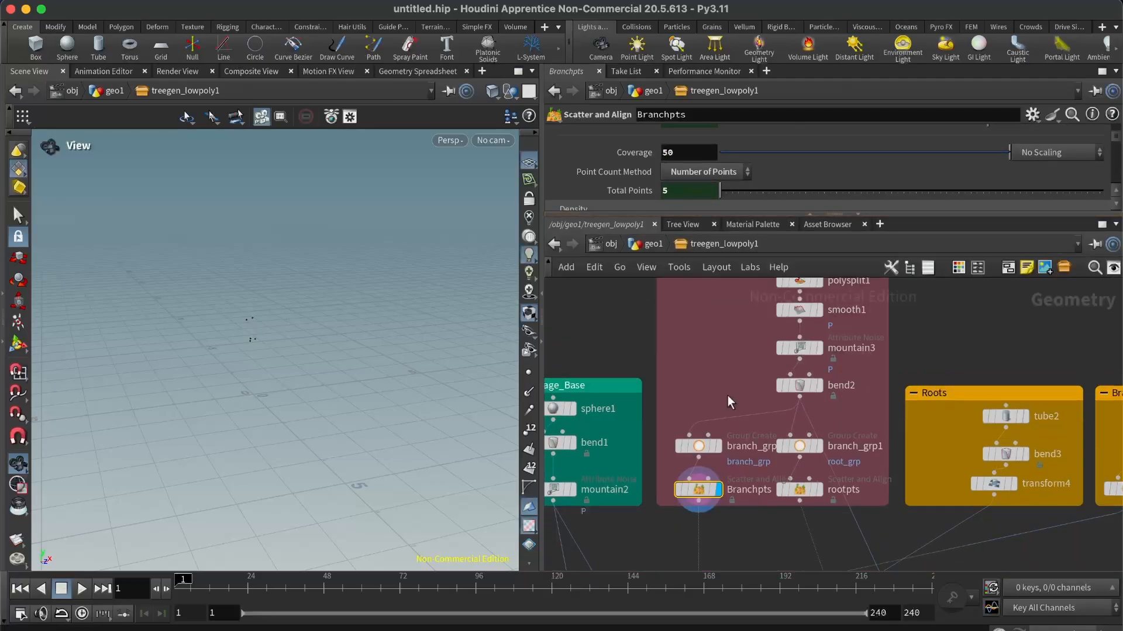
Display the tube2 node in the Roots group and show its parameters.
{"action": "scroll", "coordinate": [745, 349], "scroll_direction": "down", "scroll_amount": 5}
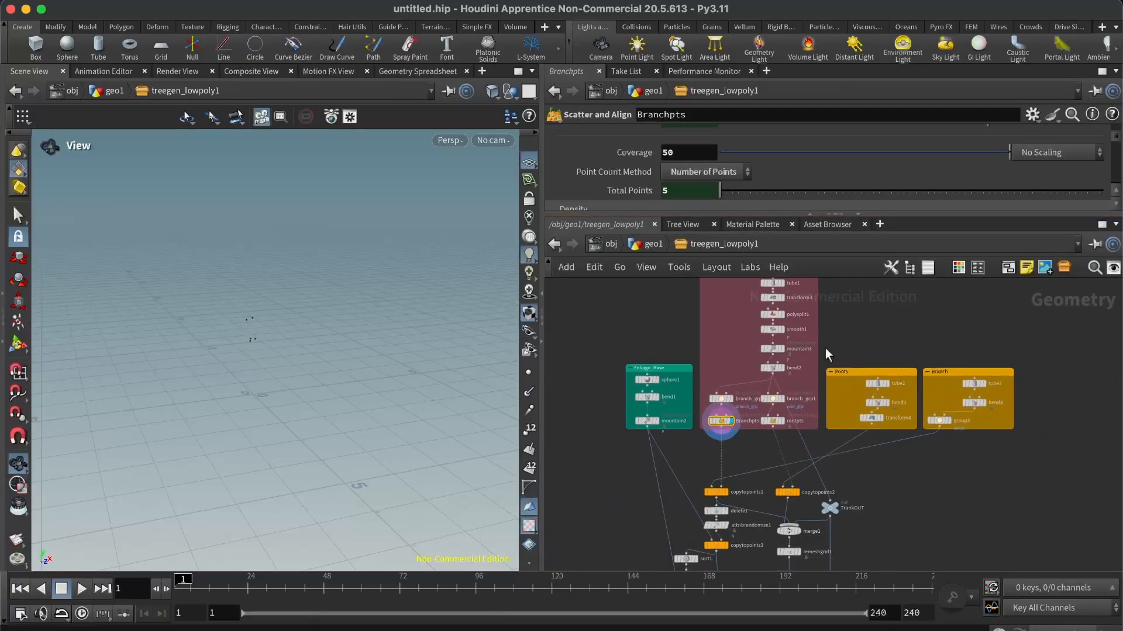
{"action": "scroll", "coordinate": [893, 344], "scroll_direction": "up", "scroll_amount": 5}
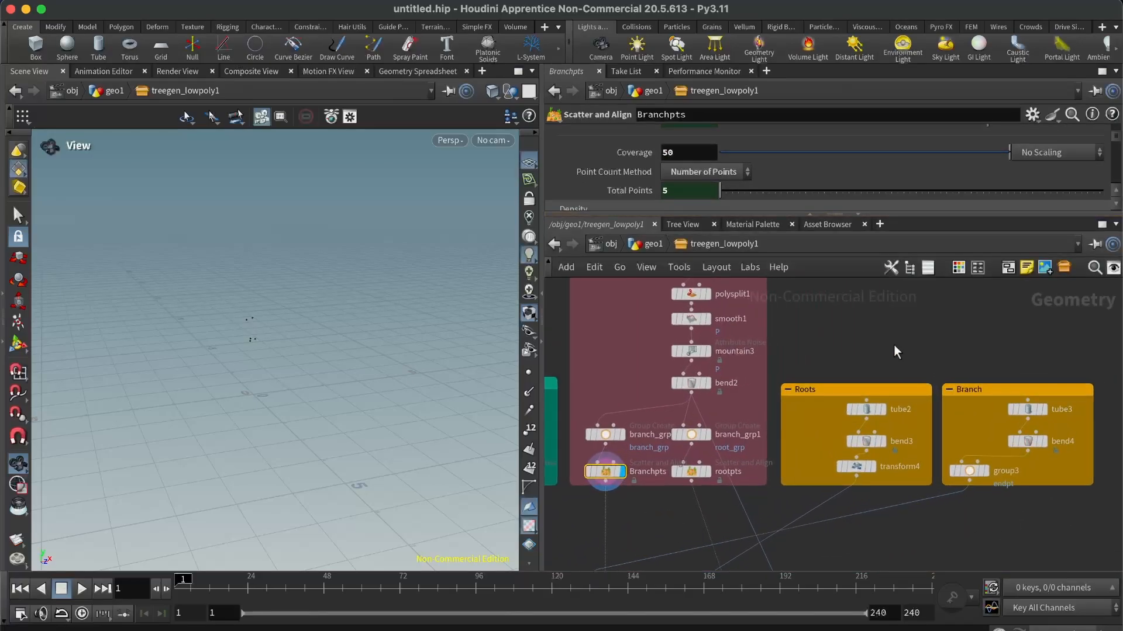
{"action": "left_click", "coordinate": [884, 414]}
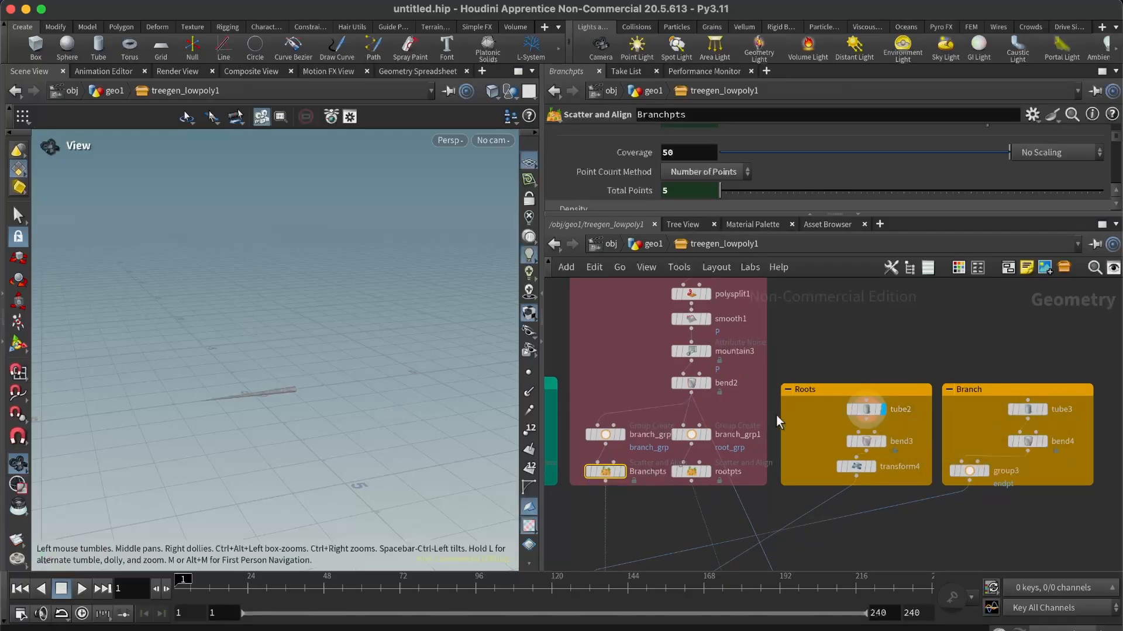
{"action": "left_click", "coordinate": [857, 409]}
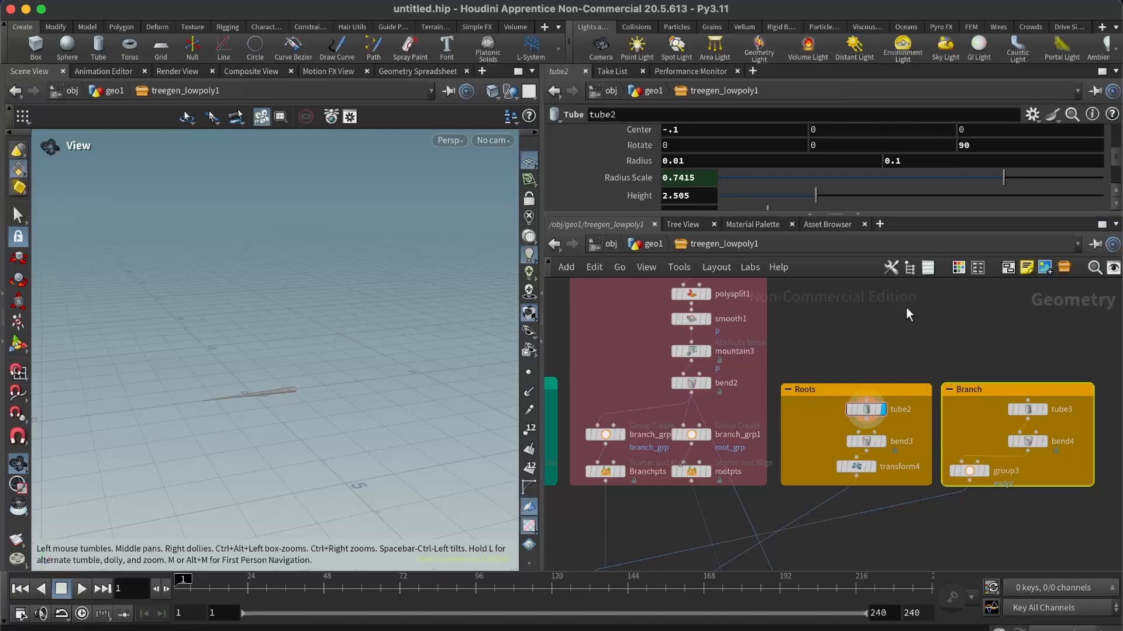
Display the Foliage_Base nodes sphere1, bend1 and mountain2 in turn to inspect how the foliage shape is built.
{"action": "key", "text": "h"}
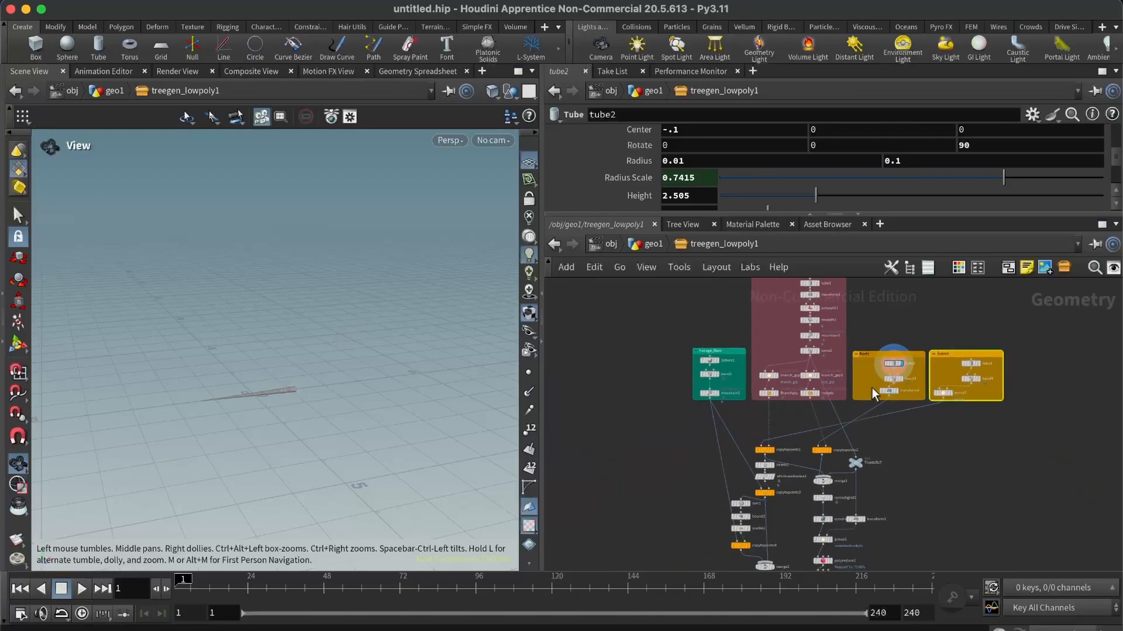
{"action": "scroll", "coordinate": [780, 408], "scroll_direction": "up", "scroll_amount": 3}
{"action": "scroll", "coordinate": [780, 300], "scroll_direction": "down", "scroll_amount": 4}
{"action": "scroll", "coordinate": [780, 300], "scroll_direction": "up", "scroll_amount": 4}
{"action": "scroll", "coordinate": [780, 300], "scroll_direction": "up", "scroll_amount": 1}
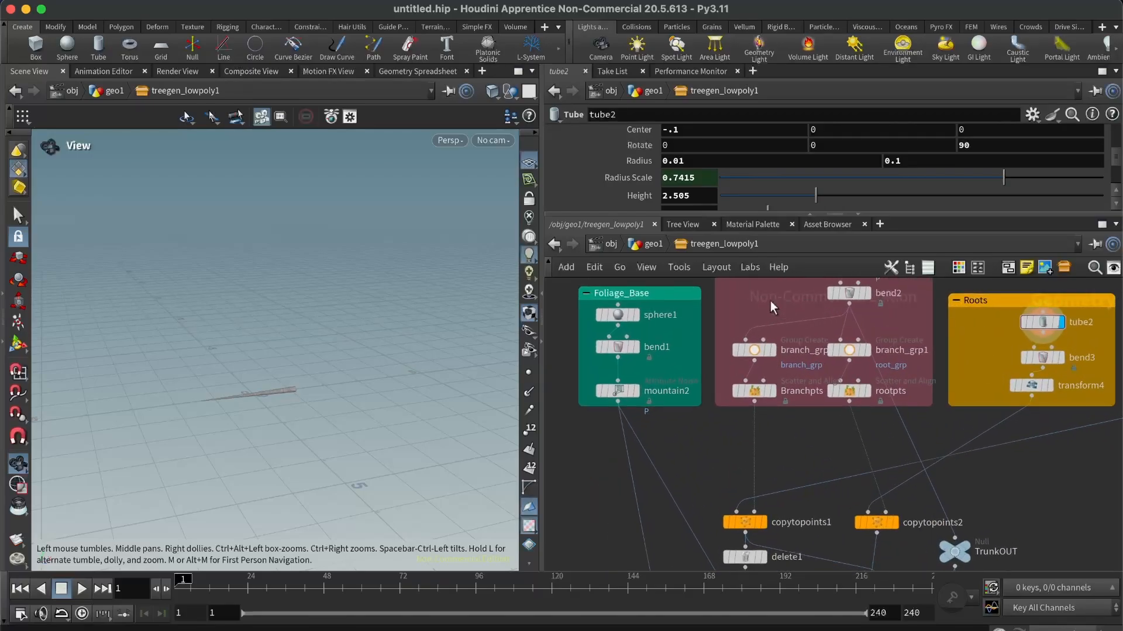
{"action": "left_click", "coordinate": [625, 317]}
{"action": "left_click", "coordinate": [623, 322]}
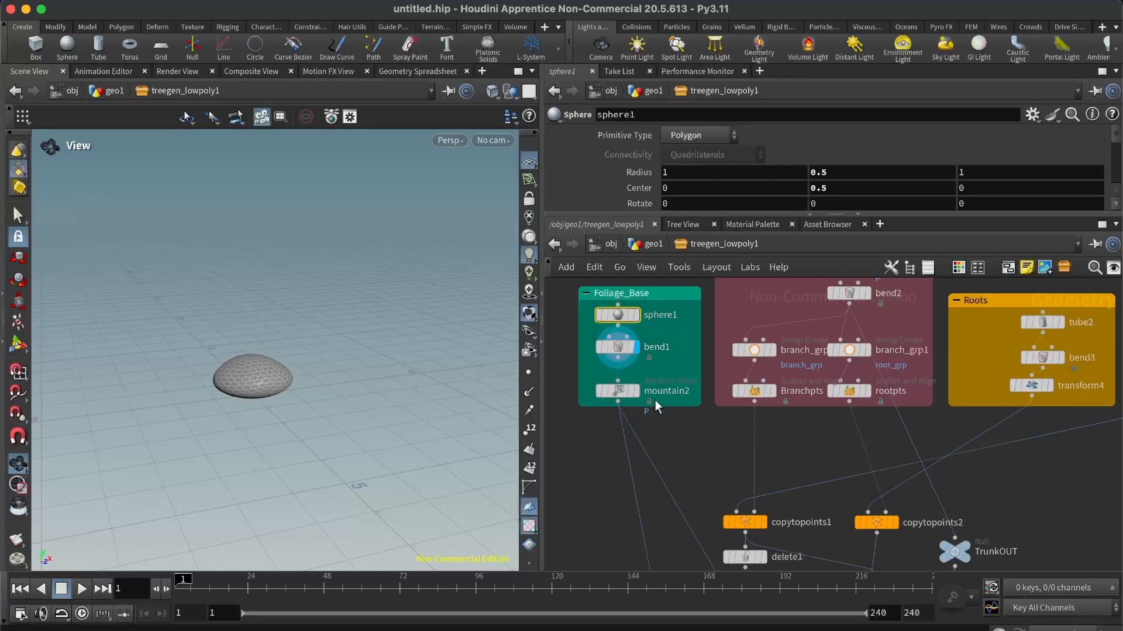
{"action": "left_click", "coordinate": [638, 393]}
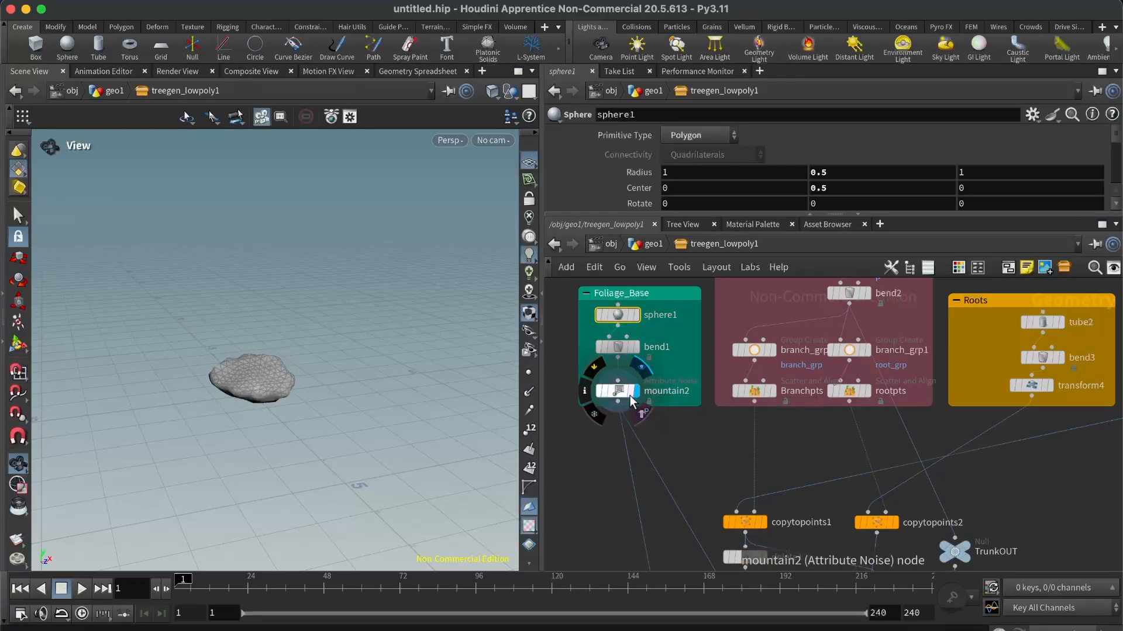
{"action": "left_click", "coordinate": [620, 392]}
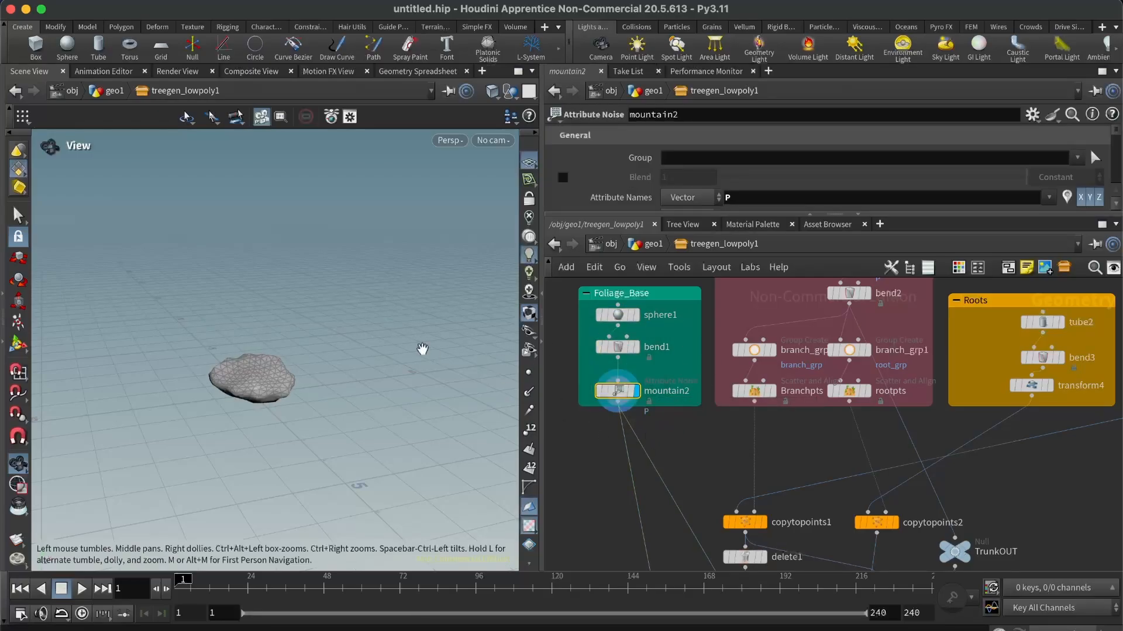
Trace the connections below the node groups and display the copytopoints1 node to view the copied branches.
{"action": "scroll", "coordinate": [561, 321], "scroll_direction": "down", "scroll_amount": 3}
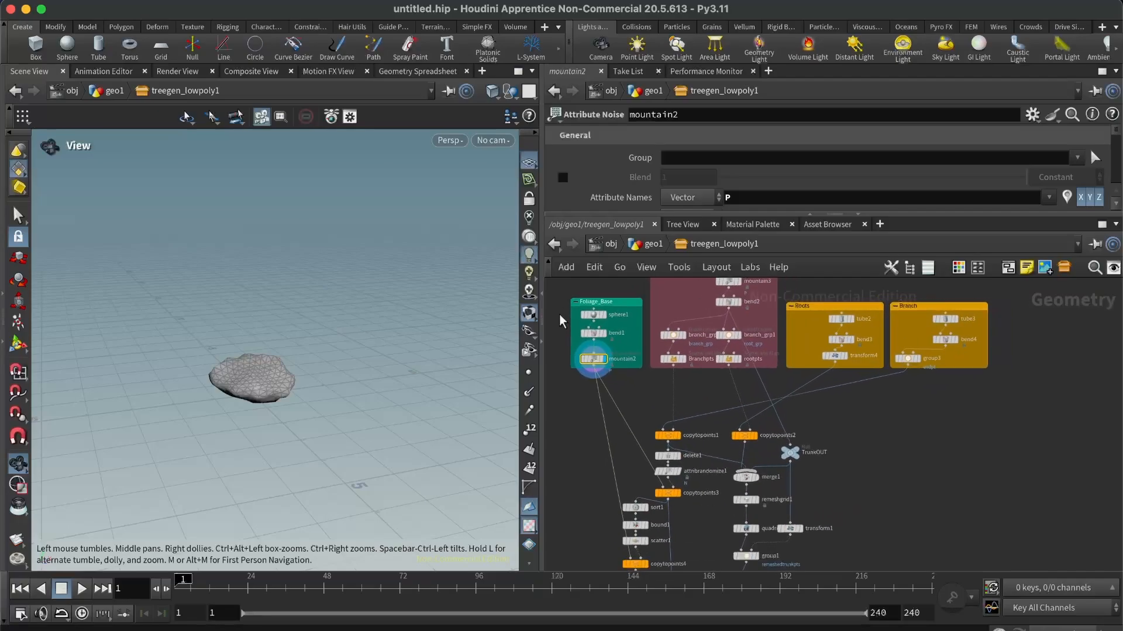
{"action": "scroll", "coordinate": [664, 427], "scroll_direction": "up", "scroll_amount": 3}
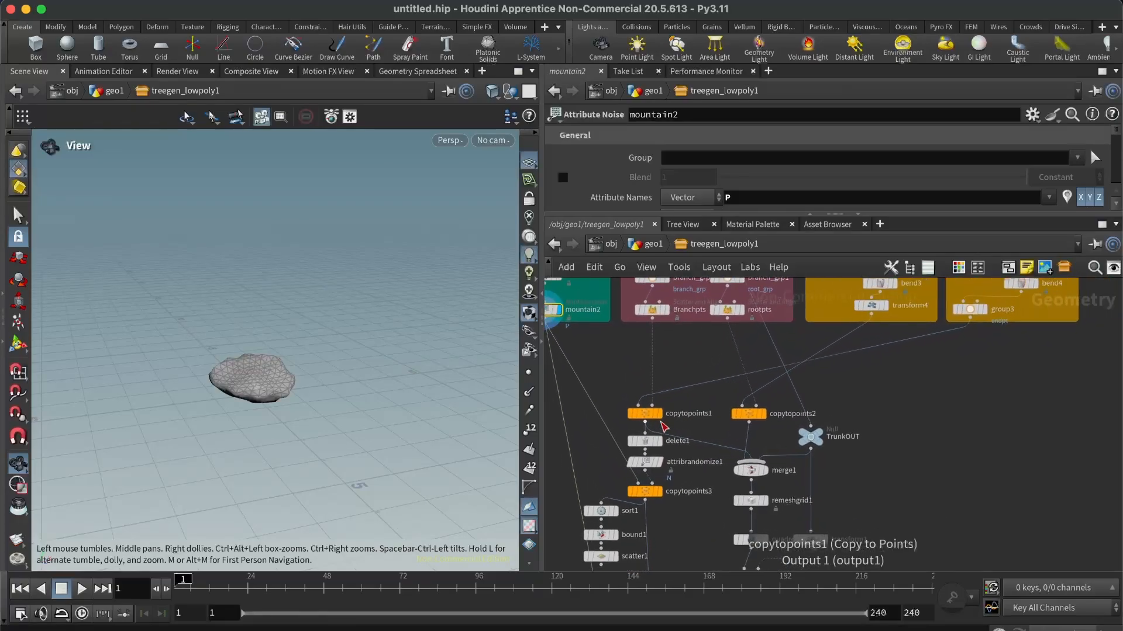
{"action": "scroll", "coordinate": [664, 427], "scroll_direction": "down", "scroll_amount": 3}
{"action": "scroll", "coordinate": [664, 427], "scroll_direction": "up", "scroll_amount": 3}
{"action": "scroll", "coordinate": [664, 427], "scroll_direction": "down", "scroll_amount": 3}
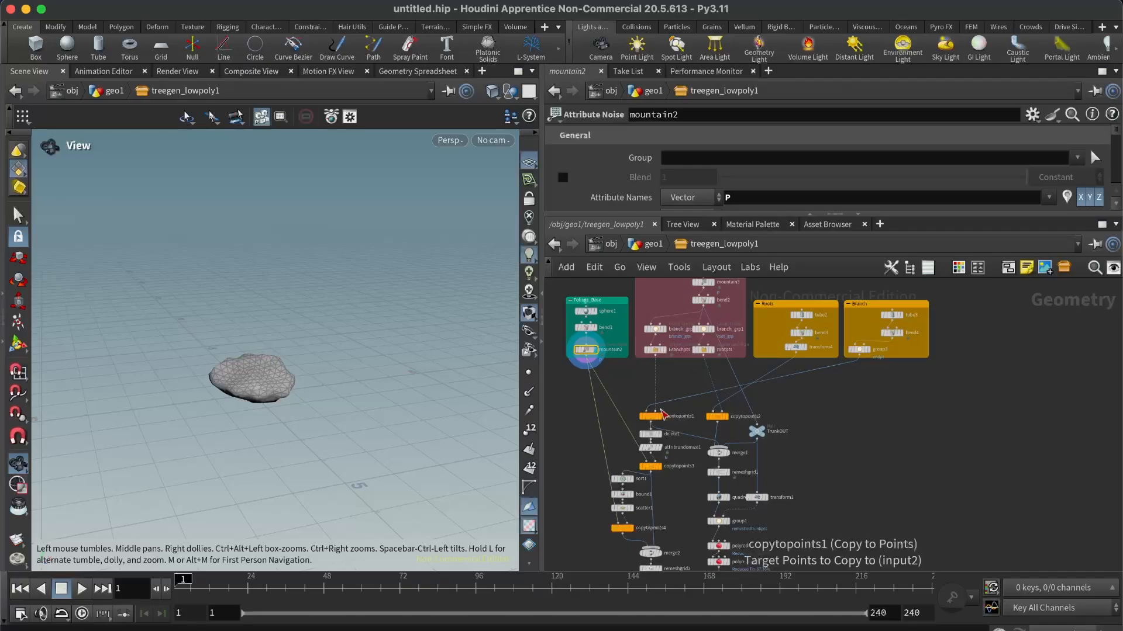
{"action": "scroll", "coordinate": [664, 414], "scroll_direction": "up", "scroll_amount": 3}
{"action": "scroll", "coordinate": [663, 413], "scroll_direction": "down", "scroll_amount": 2}
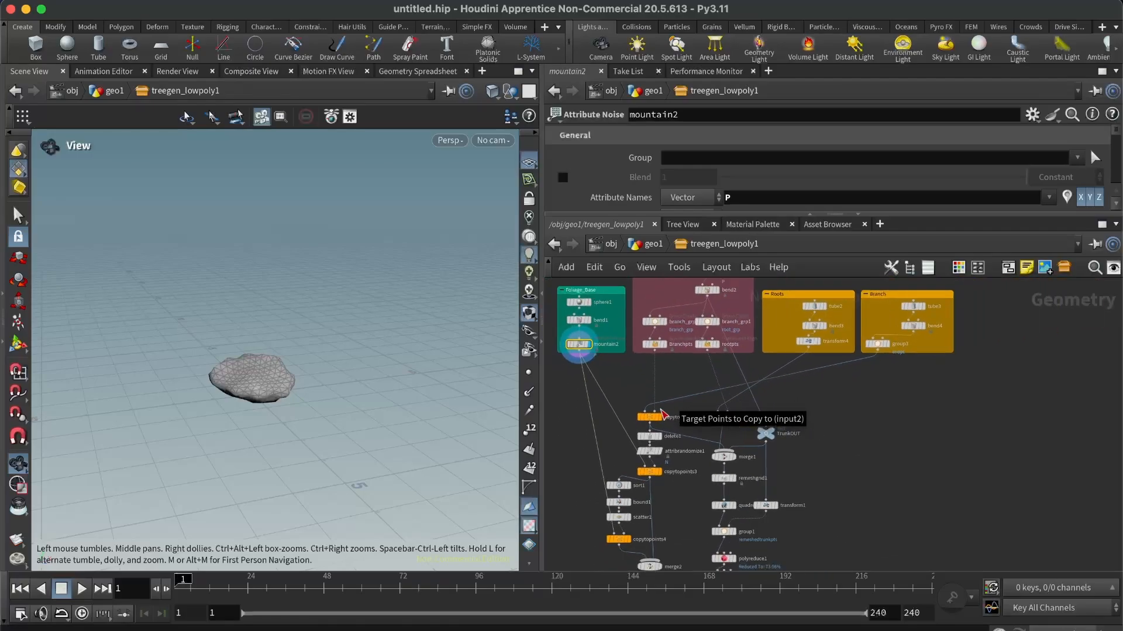
{"action": "scroll", "coordinate": [663, 416], "scroll_direction": "up", "scroll_amount": 4}
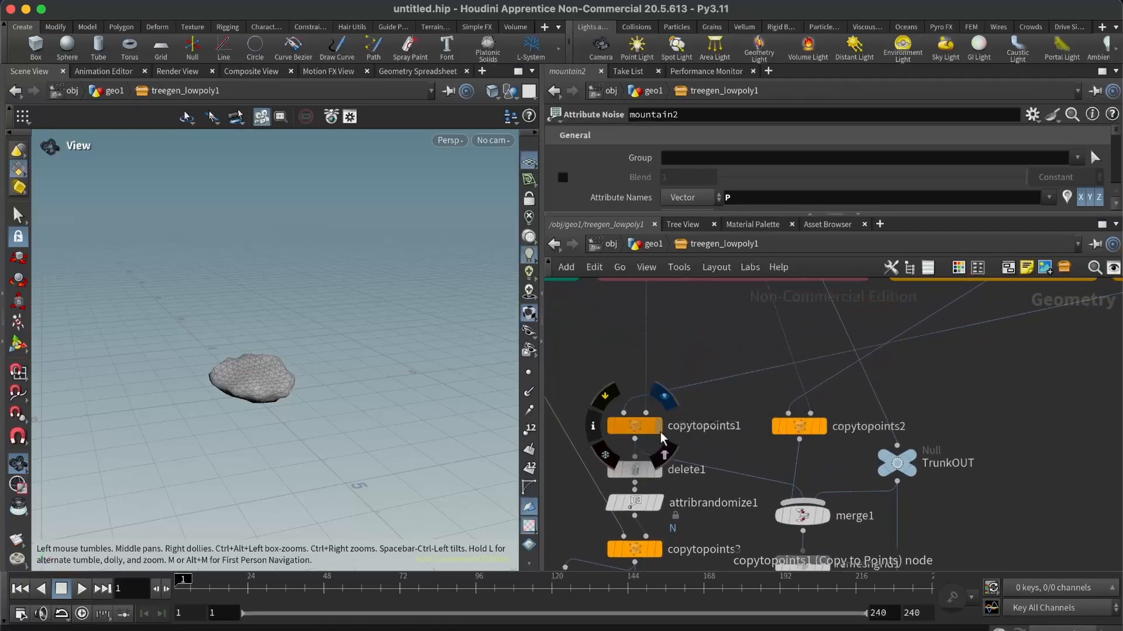
{"action": "left_click", "coordinate": [660, 432]}
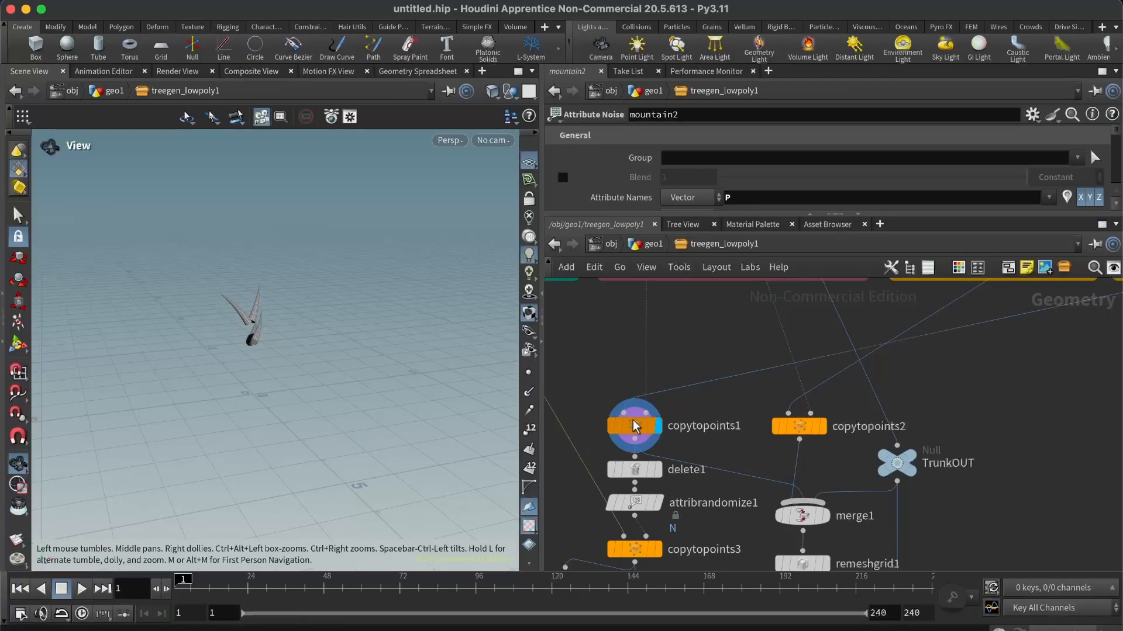
Examine the two inputs of copytopoints1, following the wires back to group3 in the Branch group and to Branchpts.
{"action": "mouse_move", "coordinate": [634, 428]}
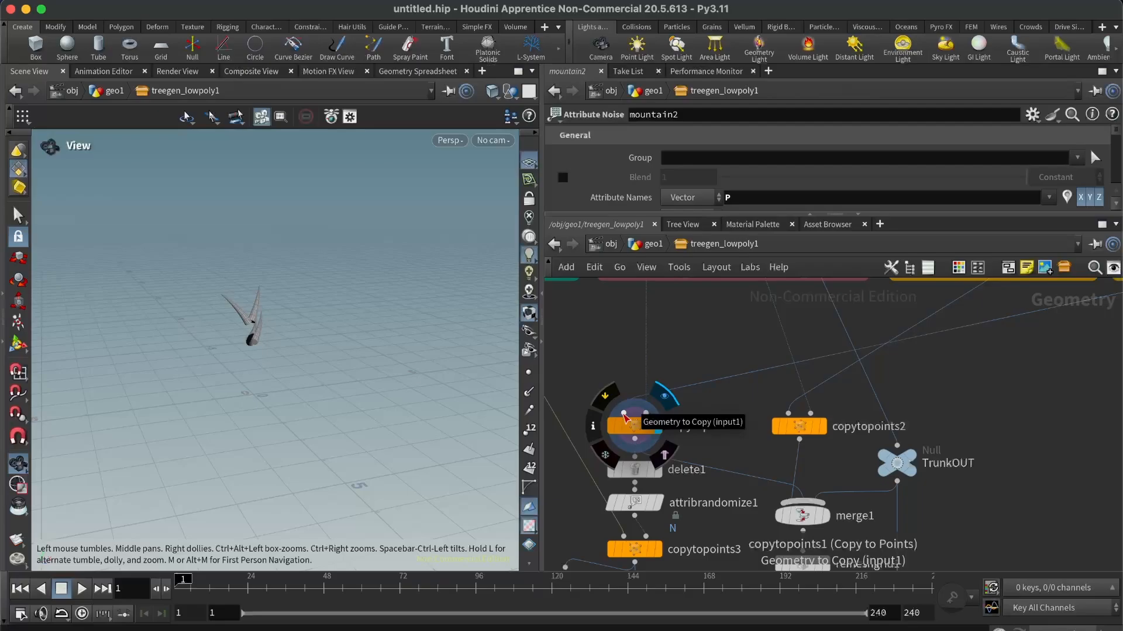
{"action": "scroll", "coordinate": [624, 415], "scroll_direction": "down", "scroll_amount": 5}
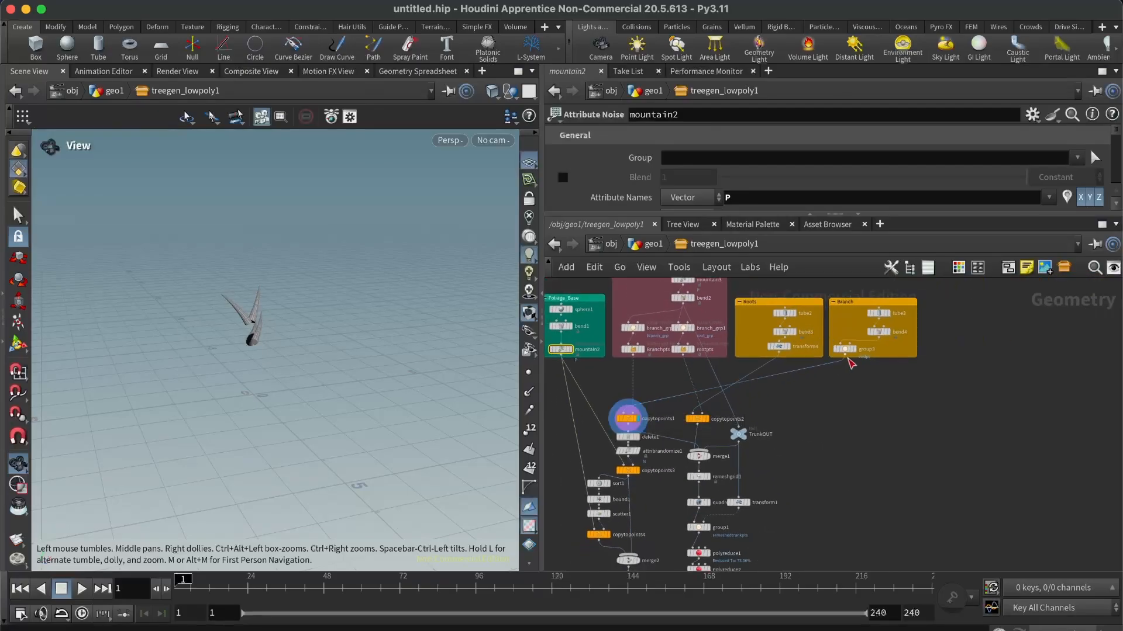
{"action": "scroll", "coordinate": [629, 428], "scroll_direction": "up", "scroll_amount": 5}
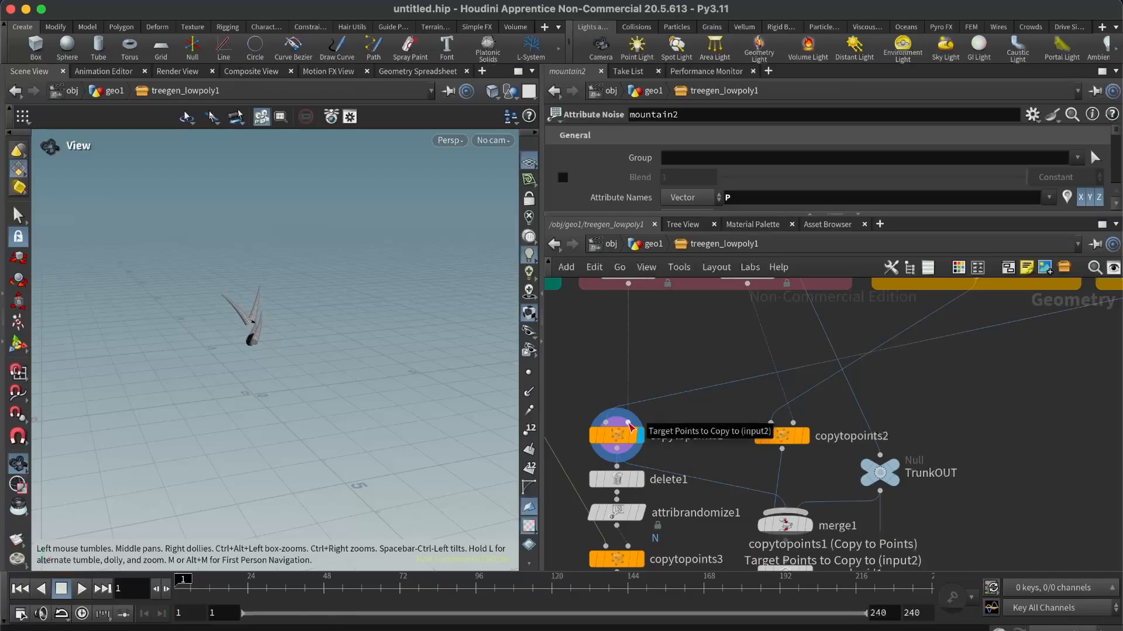
{"action": "scroll", "coordinate": [643, 478], "scroll_direction": "down", "scroll_amount": 2}
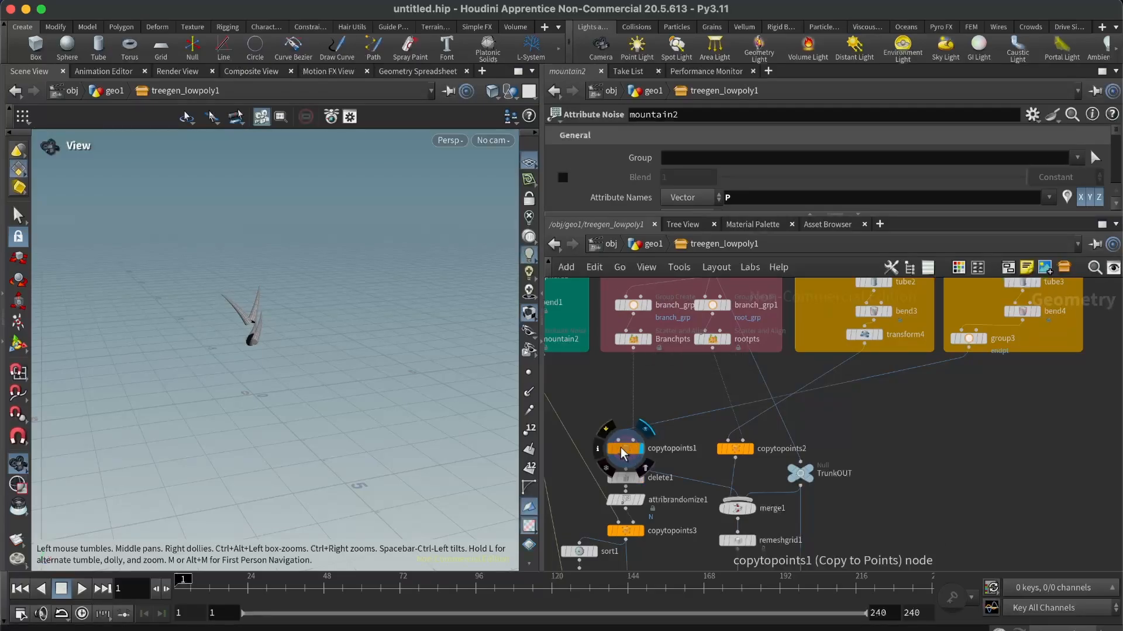
Display the attribrandomize1 node and review the deletion settings of the delete1 node for the endpt group.
{"action": "scroll", "coordinate": [604, 383], "scroll_direction": "up", "scroll_amount": 3}
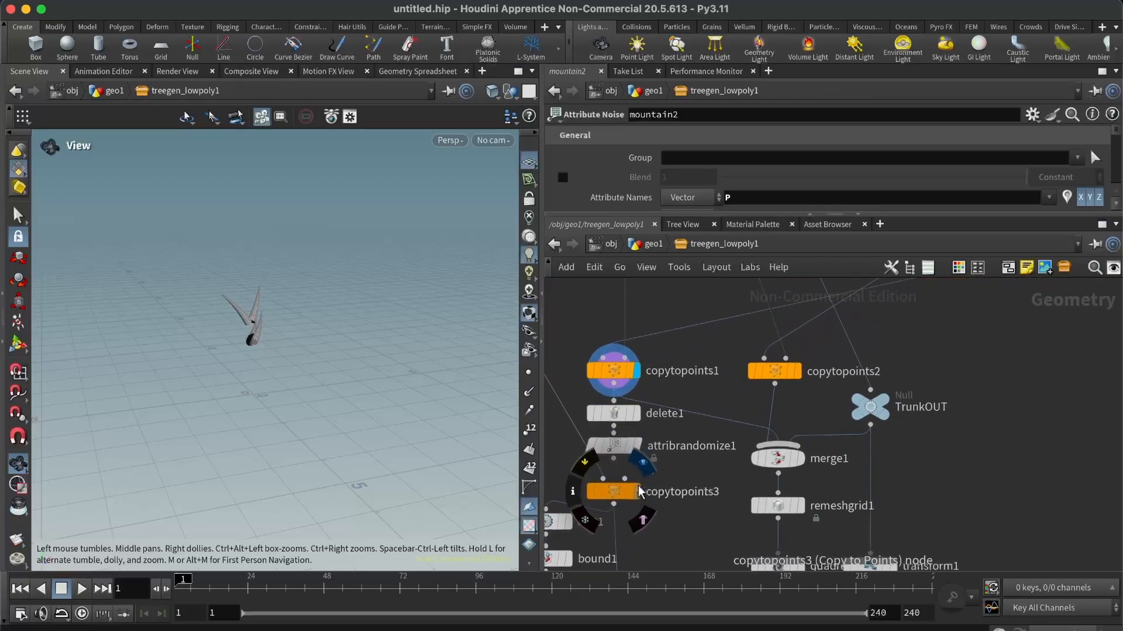
{"action": "left_click", "coordinate": [614, 413]}
{"action": "scroll", "coordinate": [619, 404], "scroll_direction": "down", "scroll_amount": 2}
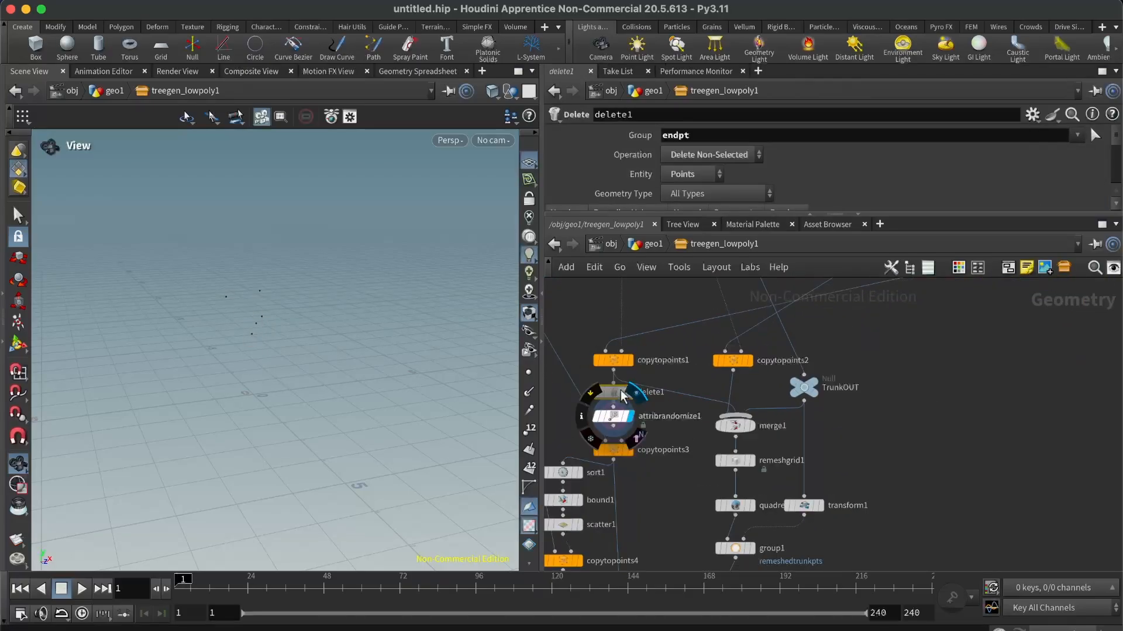
{"action": "scroll", "coordinate": [656, 204], "scroll_direction": "down", "scroll_amount": 5}
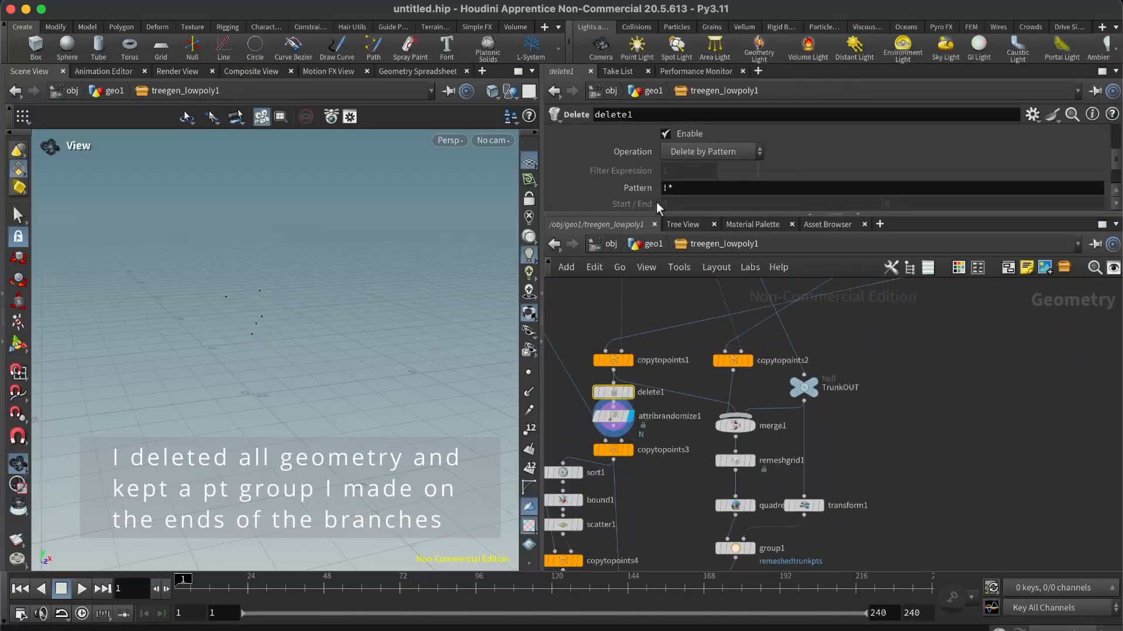
Review the delete1 settings and the attribrandomize1 parameters that randomize the N attribute on the branch endpoints.
{"action": "scroll", "coordinate": [656, 201], "scroll_direction": "up", "scroll_amount": 5}
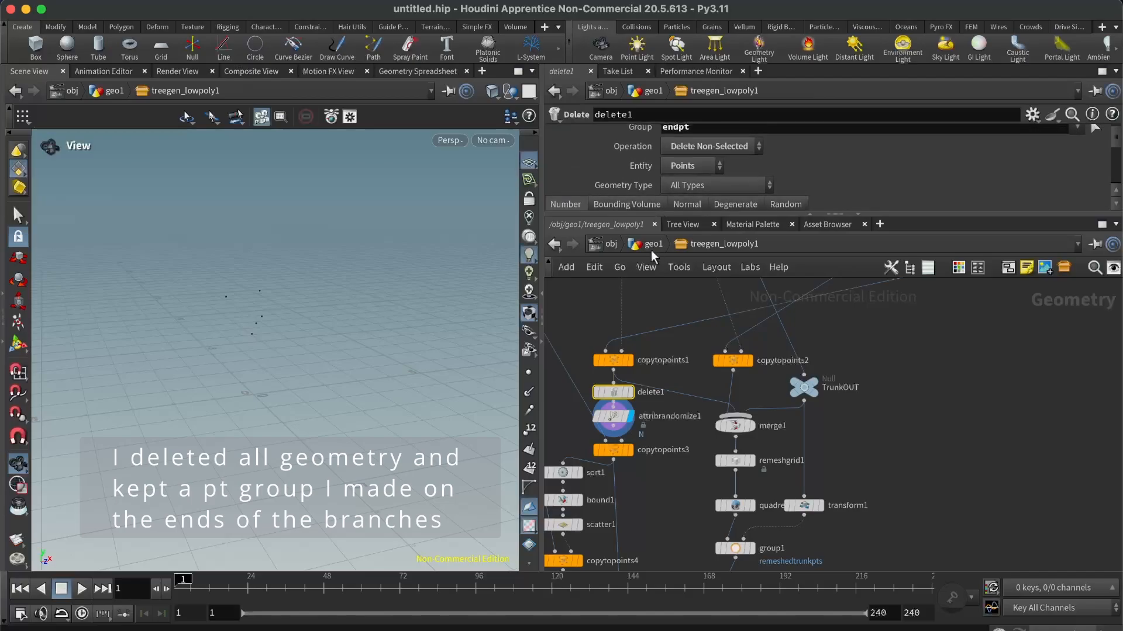
{"action": "left_click", "coordinate": [614, 416]}
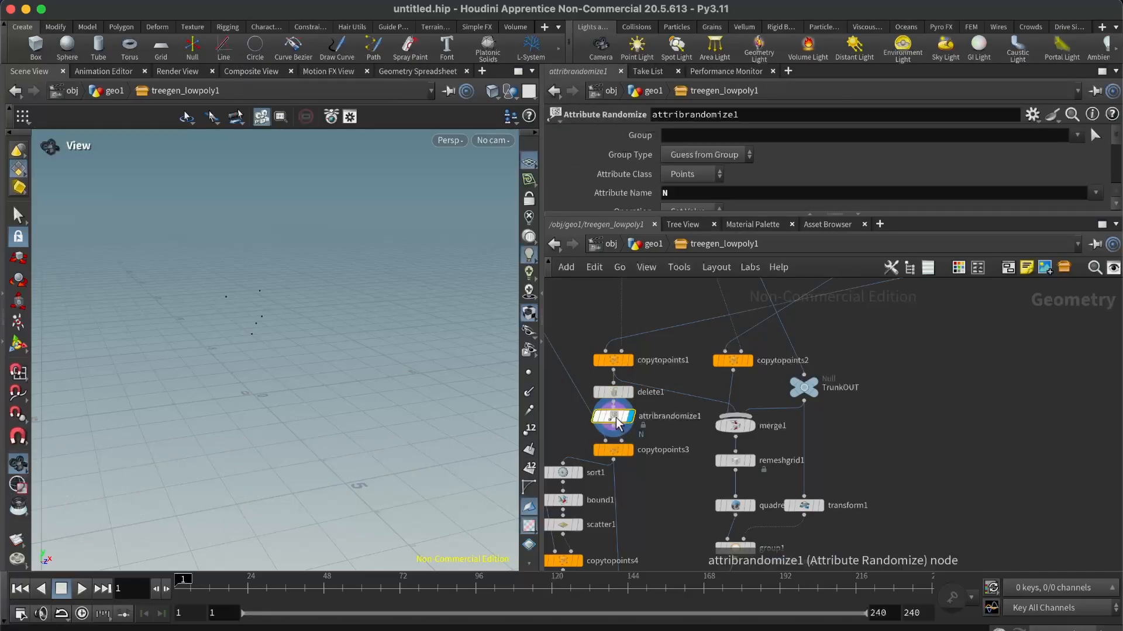
{"action": "scroll", "coordinate": [608, 173], "scroll_direction": "down", "scroll_amount": 2}
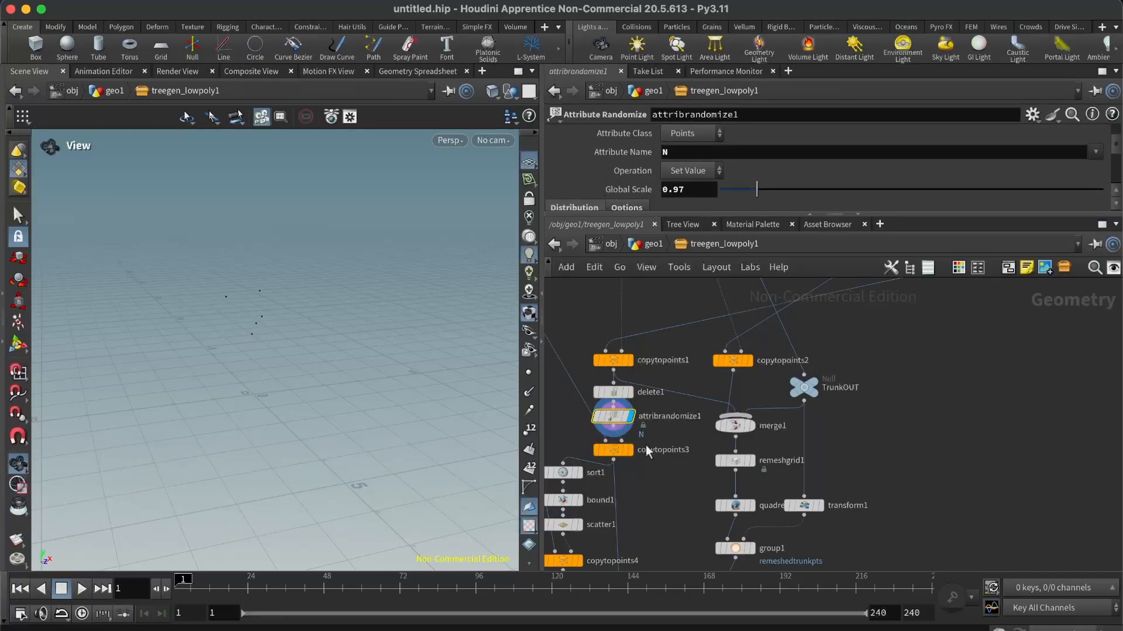
{"action": "scroll", "coordinate": [795, 353], "scroll_direction": "down", "scroll_amount": 1}
{"action": "scroll", "coordinate": [801, 349], "scroll_direction": "down", "scroll_amount": 2}
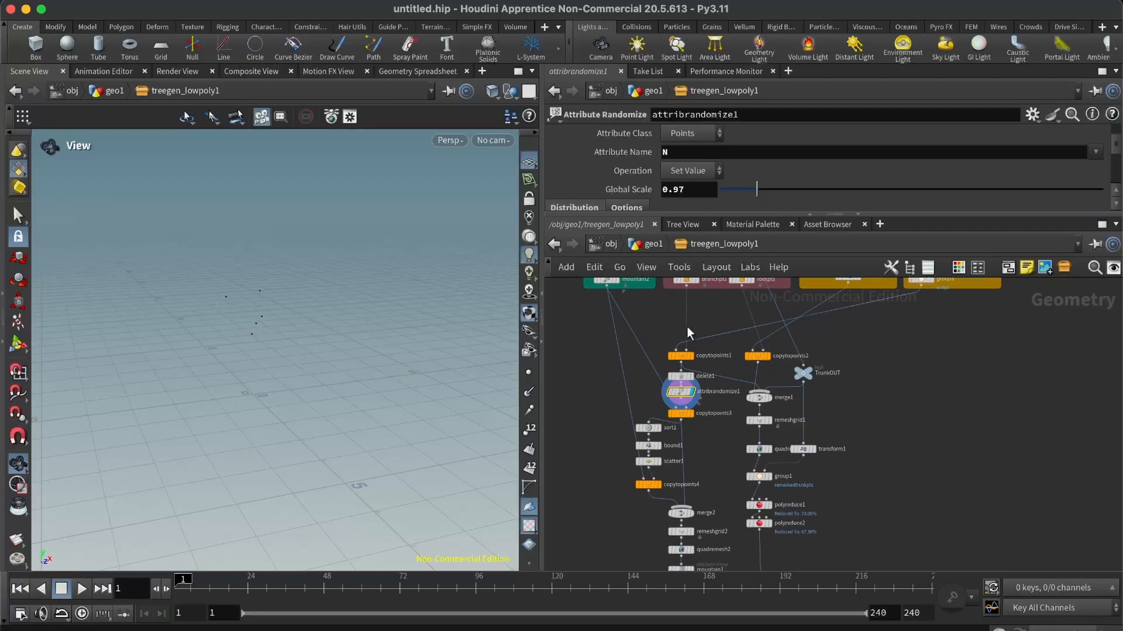
{"action": "scroll", "coordinate": [682, 326], "scroll_direction": "up", "scroll_amount": 4}
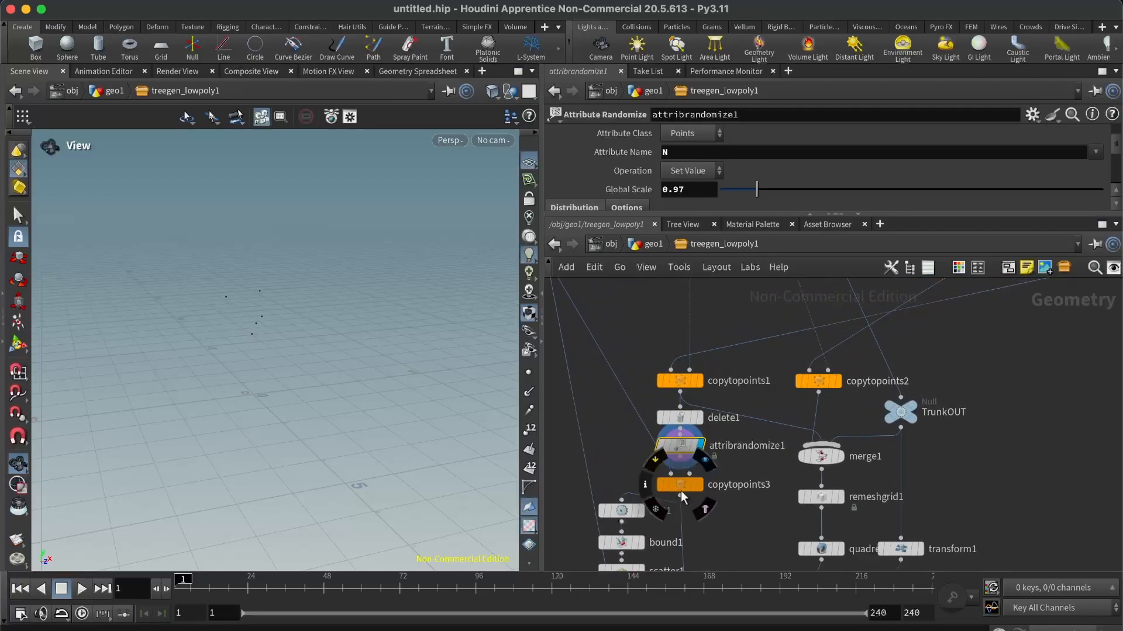
Display the copytopoints3 node to view the foliage copied onto the branch ends, and reselect attribrandomize1.
{"action": "left_click", "coordinate": [719, 489]}
{"action": "left_click", "coordinate": [699, 485]}
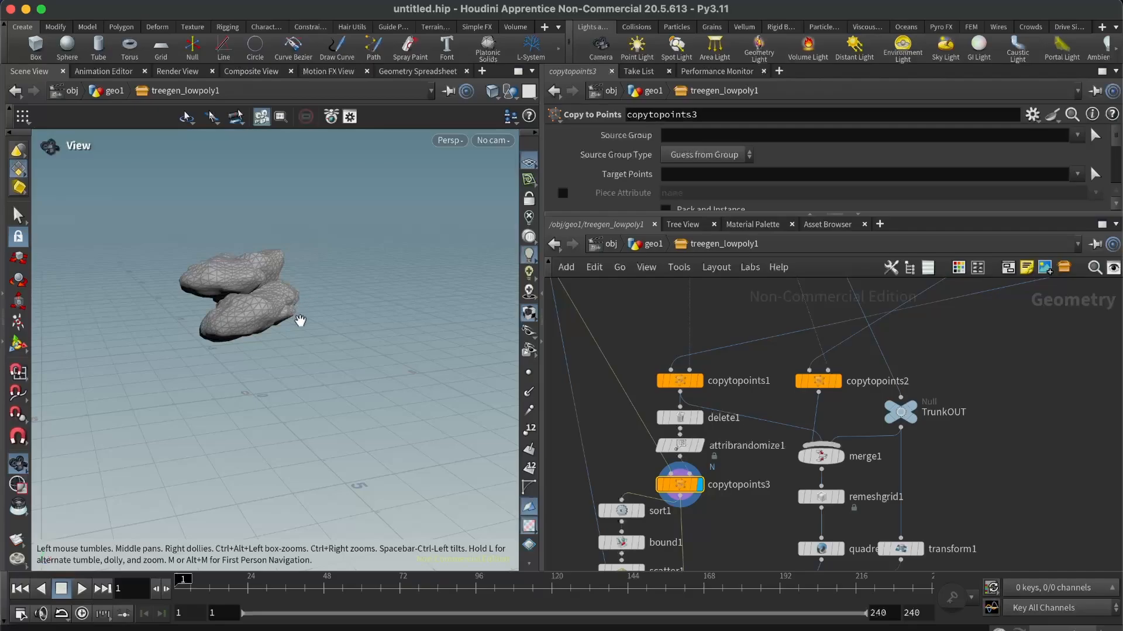
{"action": "left_click", "coordinate": [686, 450]}
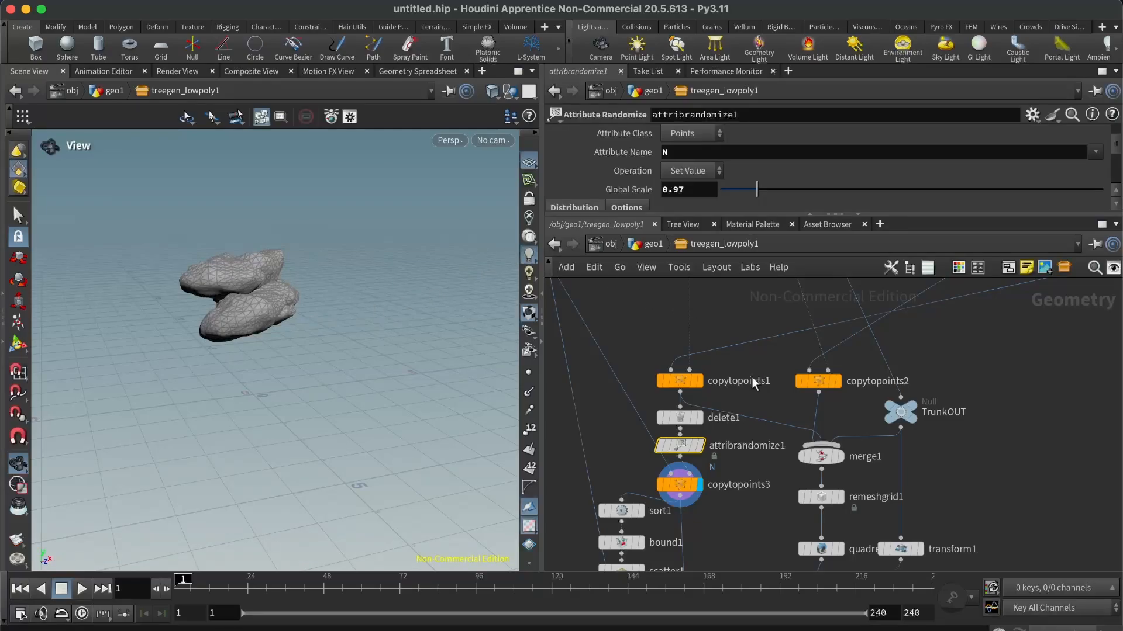
{"action": "scroll", "coordinate": [738, 338], "scroll_direction": "down", "scroll_amount": 3}
{"action": "scroll", "coordinate": [888, 408], "scroll_direction": "up", "scroll_amount": 2}
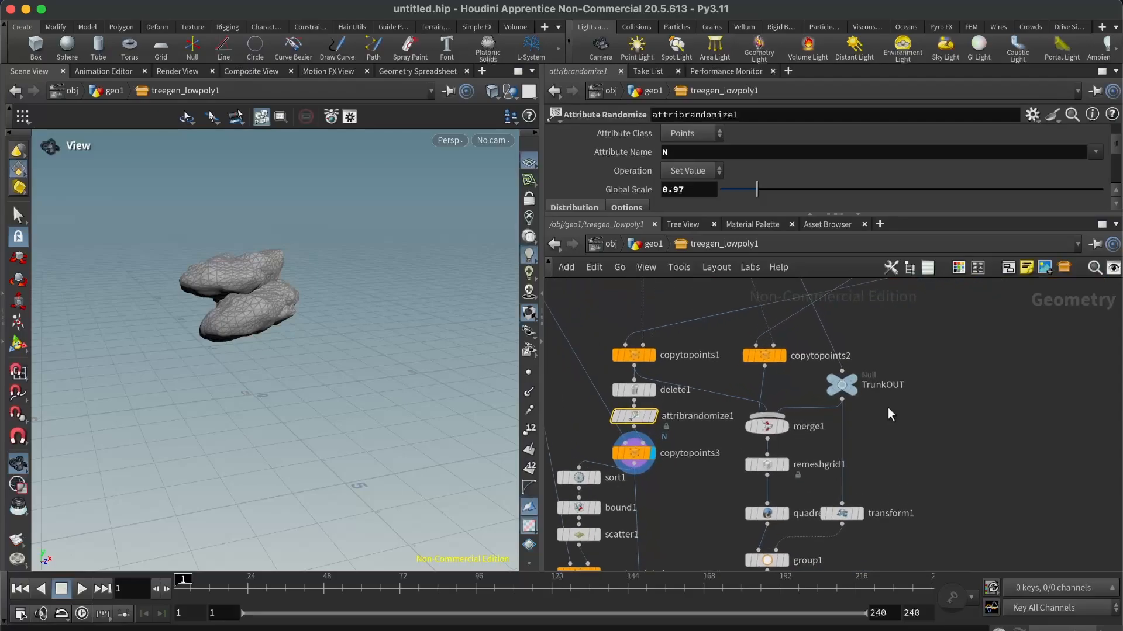
Display copytopoints2 to view the copied roots, and inspect its inputs, the root points node and transform4.
{"action": "left_click", "coordinate": [783, 356]}
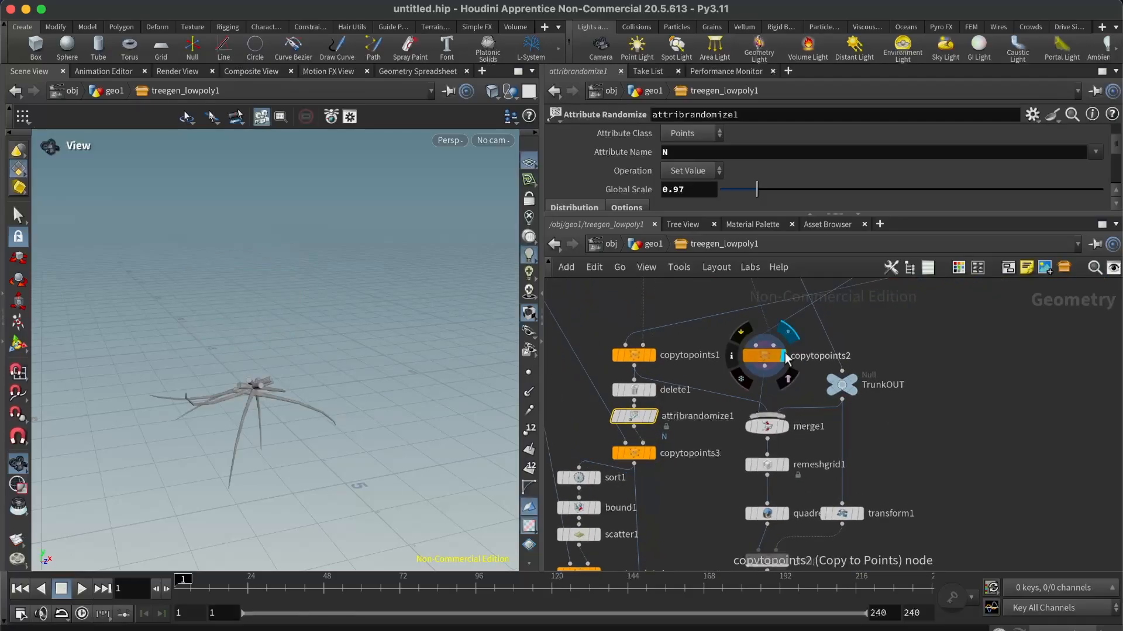
{"action": "scroll", "coordinate": [755, 386], "scroll_direction": "up", "scroll_amount": 2}
{"action": "scroll", "coordinate": [756, 386], "scroll_direction": "down", "scroll_amount": 5}
{"action": "scroll", "coordinate": [756, 386], "scroll_direction": "down", "scroll_amount": 3}
{"action": "scroll", "coordinate": [756, 386], "scroll_direction": "up", "scroll_amount": 2}
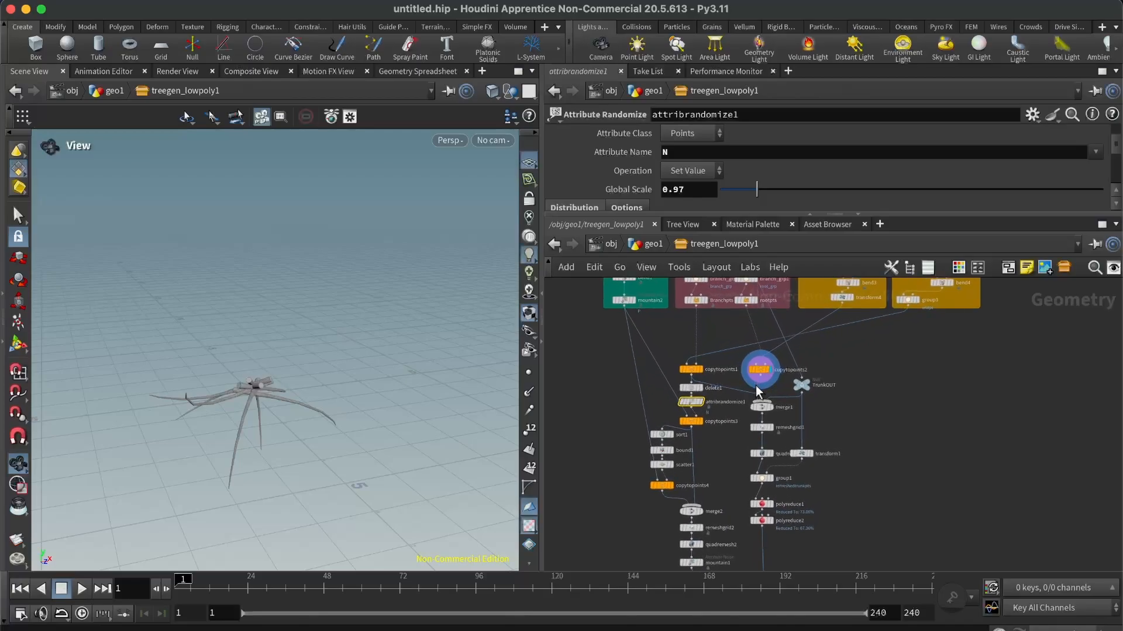
{"action": "left_click", "coordinate": [756, 300]}
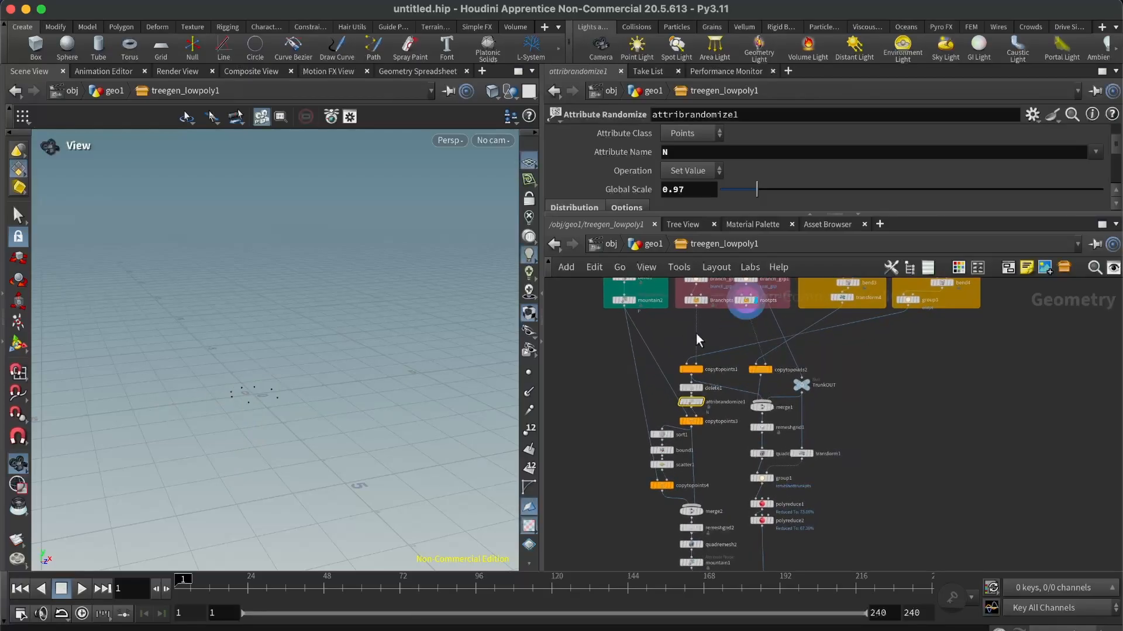
{"action": "left_click", "coordinate": [853, 300]}
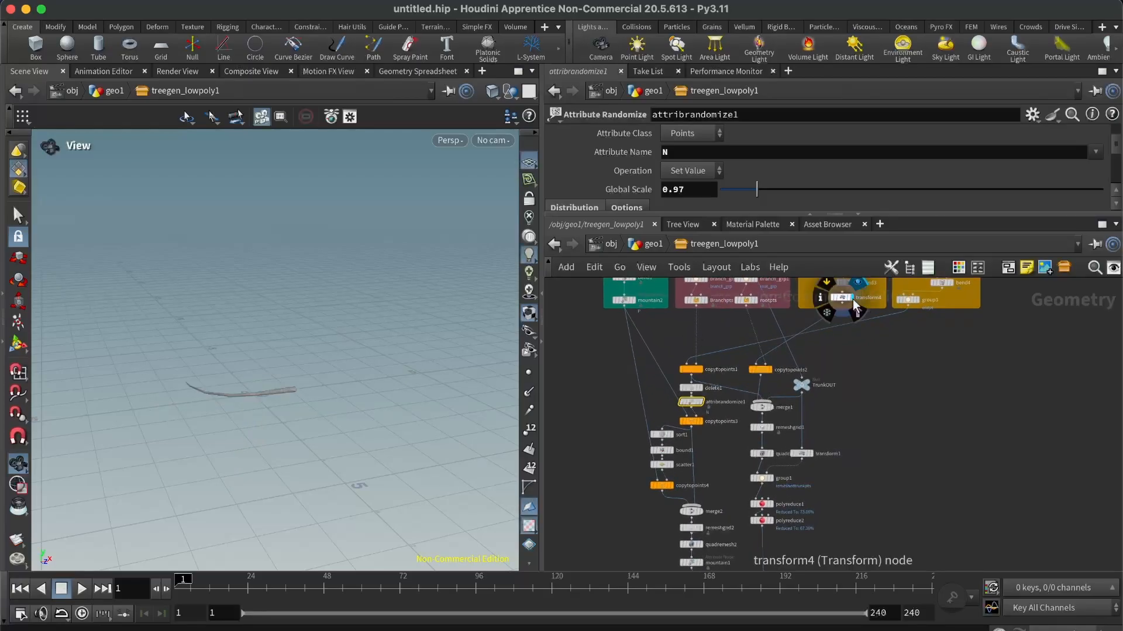
{"action": "scroll", "coordinate": [778, 390], "scroll_direction": "up", "scroll_amount": 3}
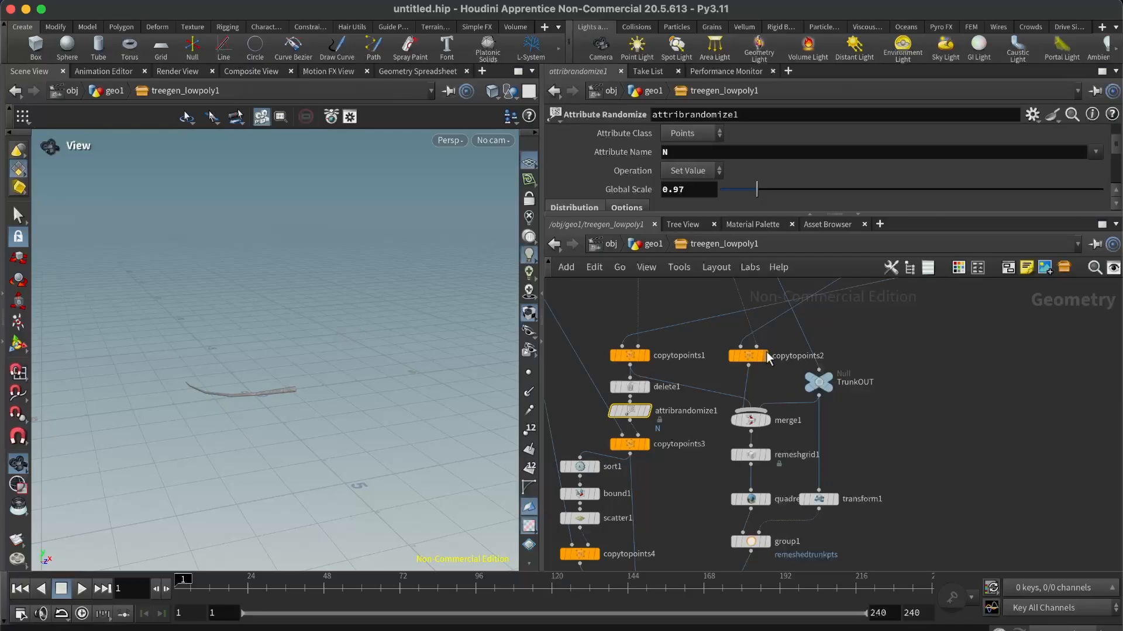
Display the merge1 node to view the combined trunk, branches and roots, and examine the remeshing nodes below it.
{"action": "left_click", "coordinate": [767, 422]}
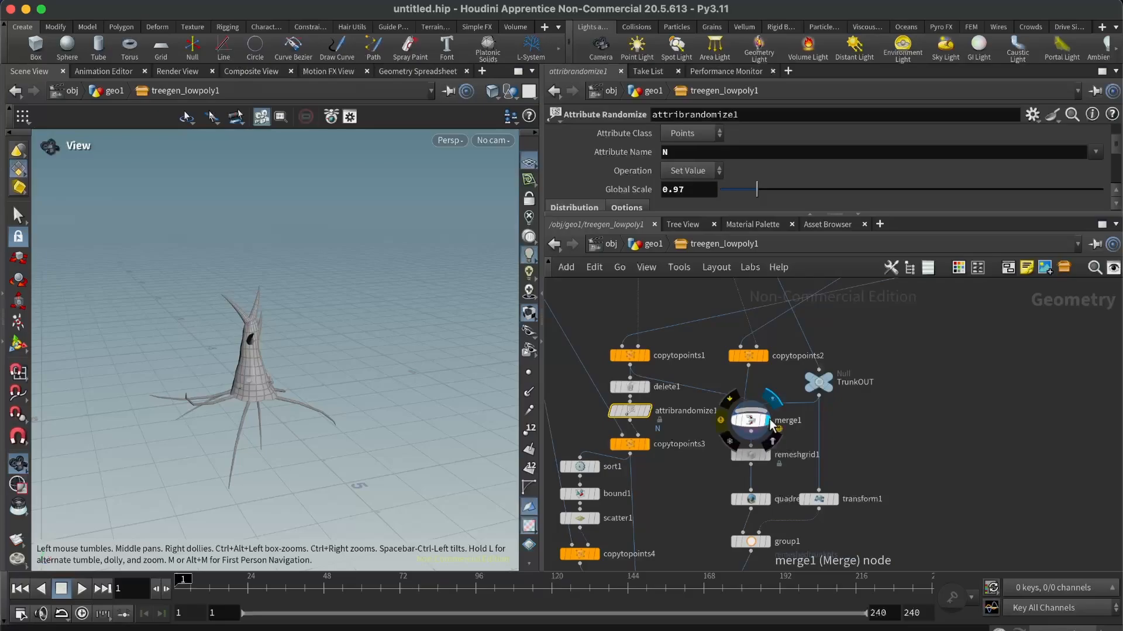
{"action": "scroll", "coordinate": [842, 399], "scroll_direction": "down", "scroll_amount": 2}
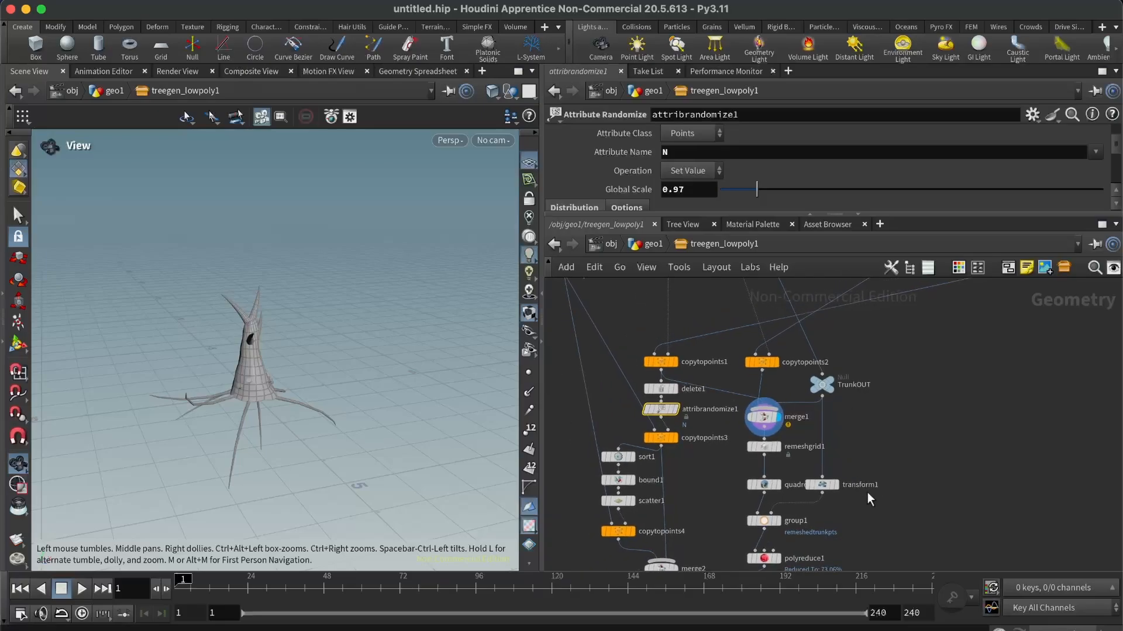
{"action": "scroll", "coordinate": [868, 492], "scroll_direction": "up", "scroll_amount": 3}
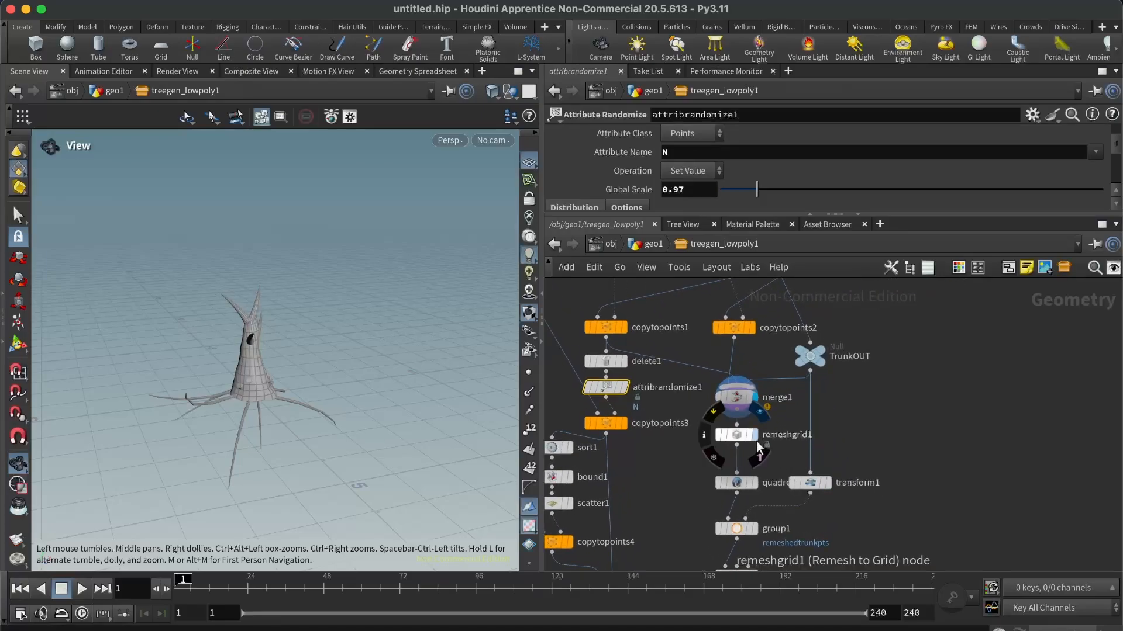
{"action": "scroll", "coordinate": [895, 390], "scroll_direction": "down", "scroll_amount": 3}
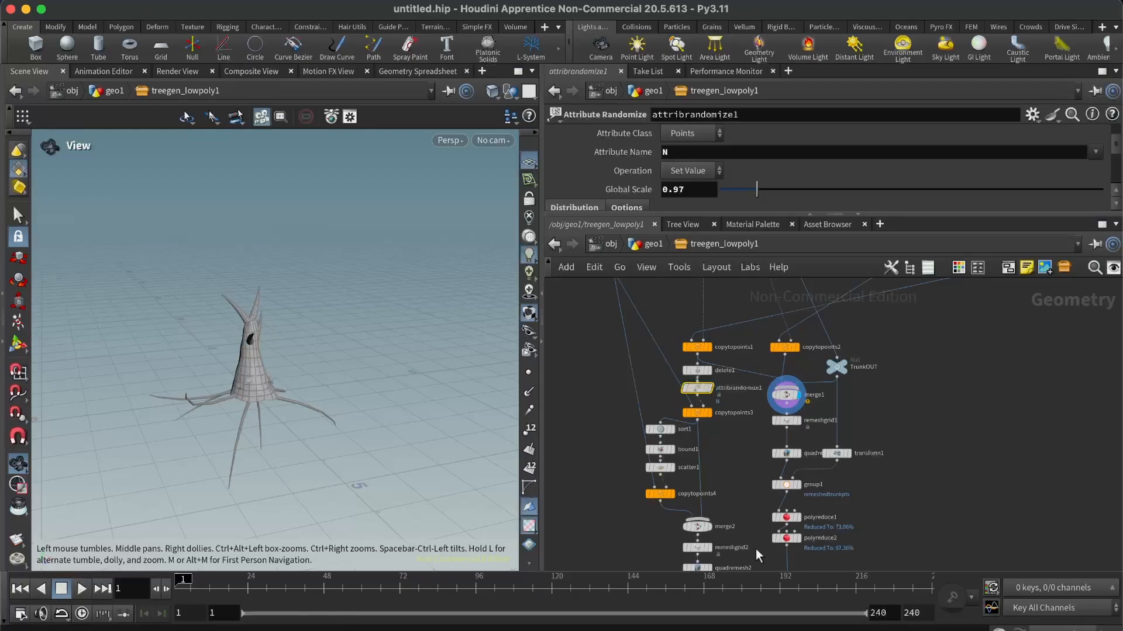
{"action": "scroll", "coordinate": [743, 543], "scroll_direction": "up", "scroll_amount": 4}
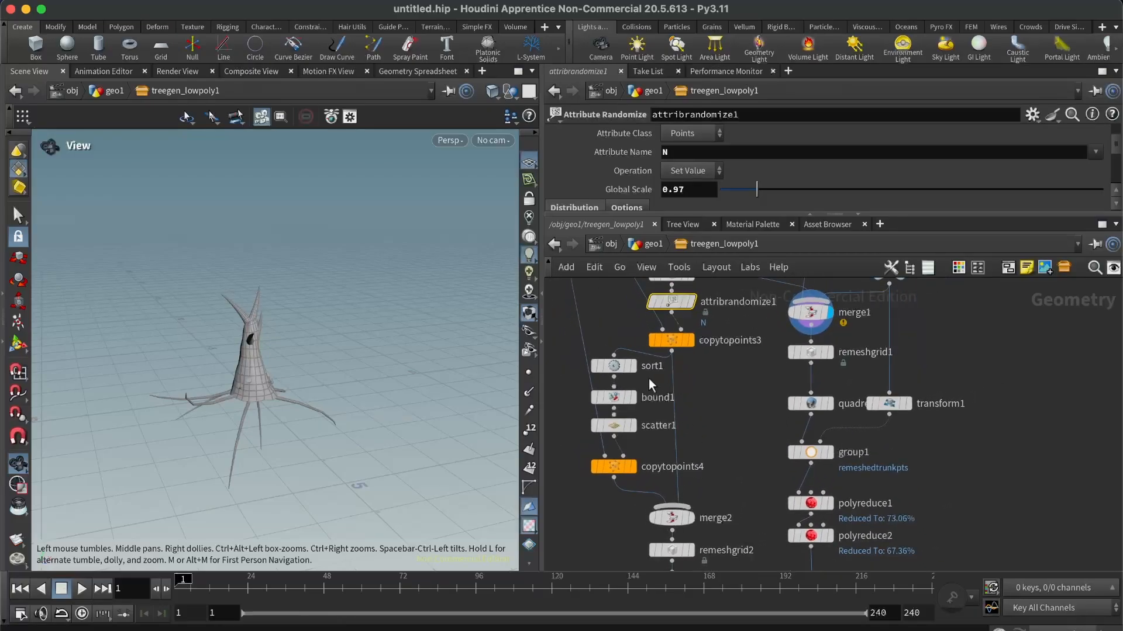
Display the quadremesh1 node, try a Decimation Level of 7, and set the level to 2.
{"action": "left_click", "coordinate": [832, 408]}
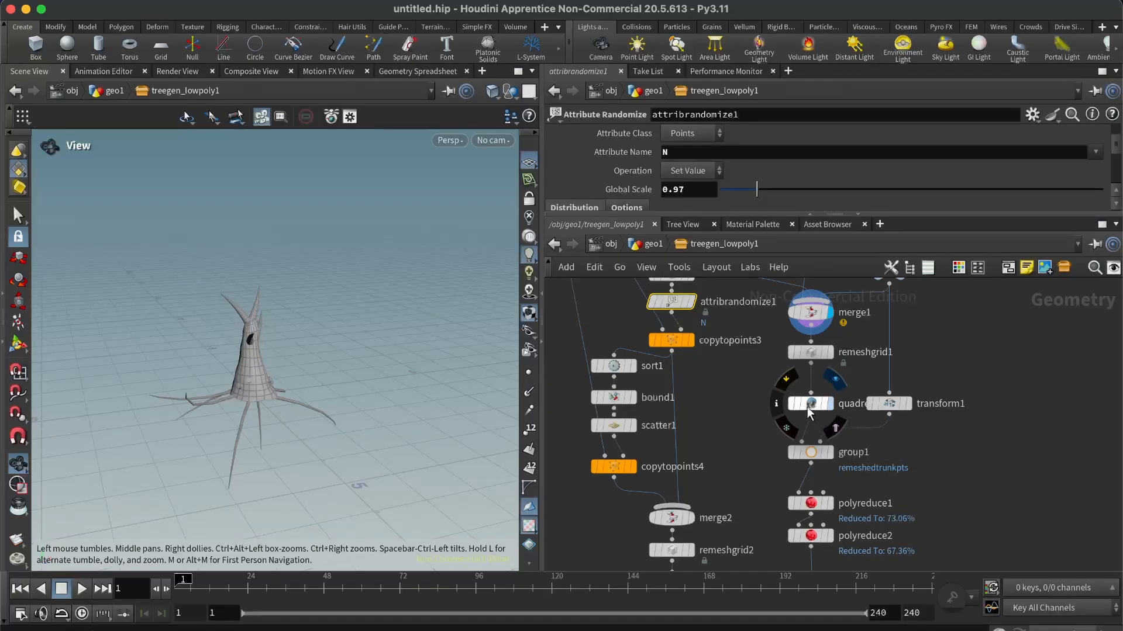
{"action": "left_click", "coordinate": [810, 406]}
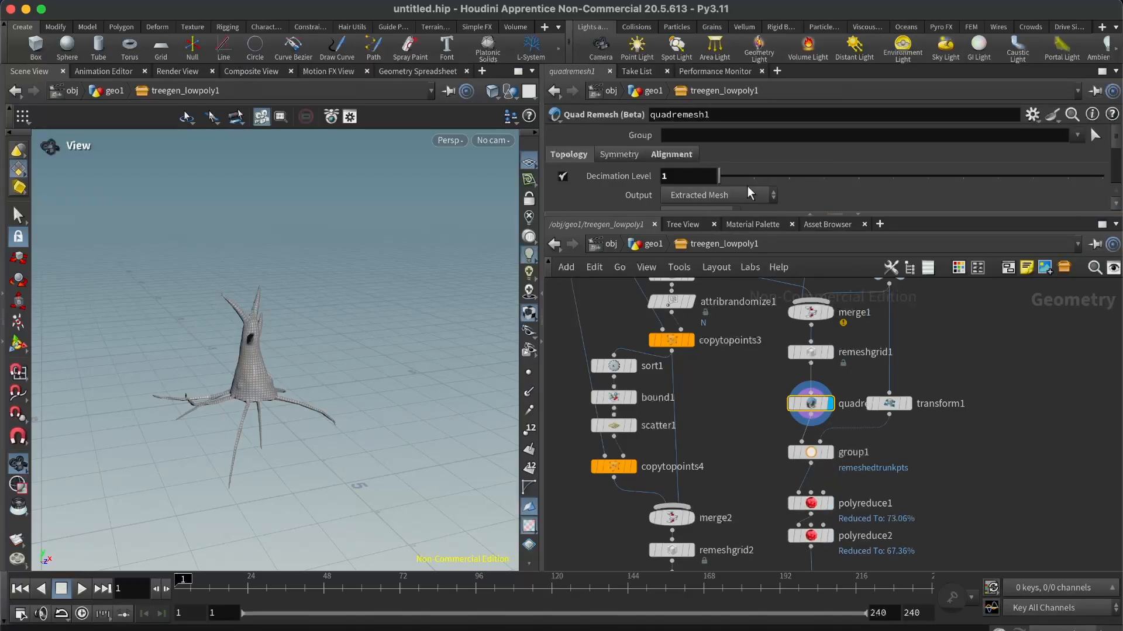
{"action": "left_click_drag", "start_coordinate": [758, 178], "coordinate": [924, 180]}
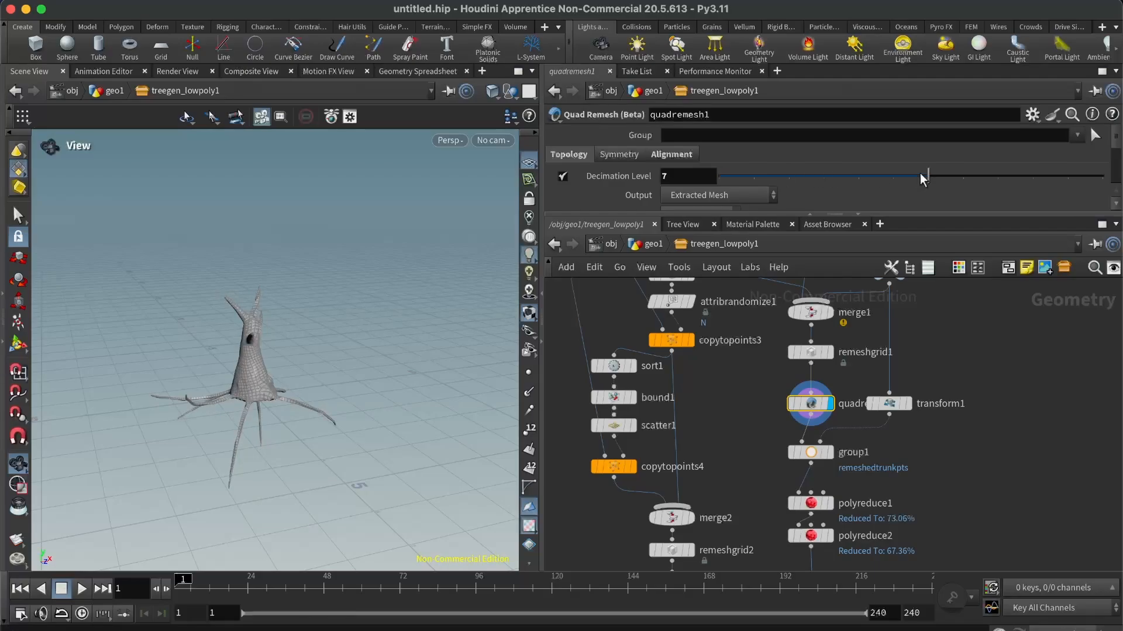
{"action": "left_click", "coordinate": [754, 175]}
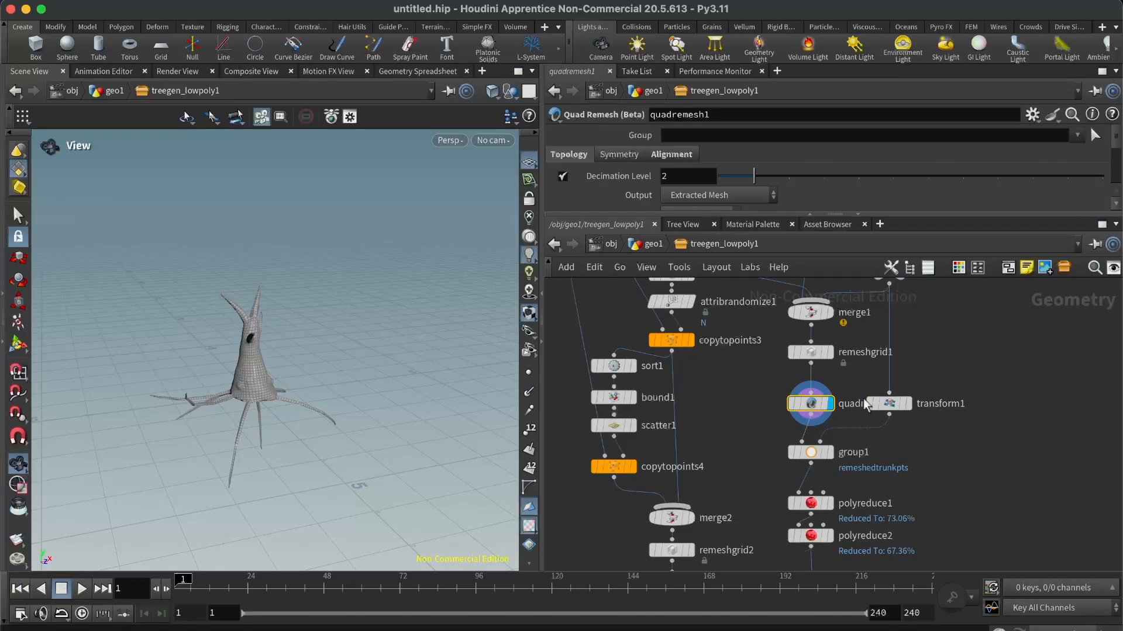
Display the polyreduce2 node to view the reduced trunk mesh, and look over the remaining foliage nodes down to the output.
{"action": "left_click", "coordinate": [810, 536]}
{"action": "scroll", "coordinate": [907, 395], "scroll_direction": "down", "scroll_amount": 3}
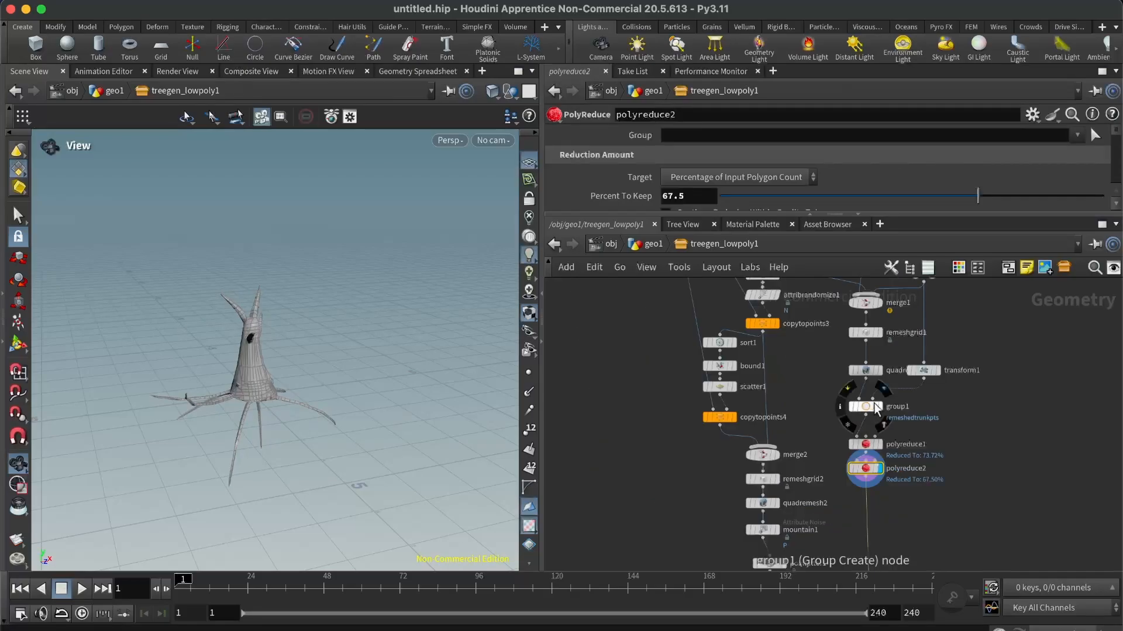
{"action": "scroll", "coordinate": [992, 359], "scroll_direction": "down", "scroll_amount": 2}
{"action": "scroll", "coordinate": [984, 485], "scroll_direction": "up", "scroll_amount": 3}
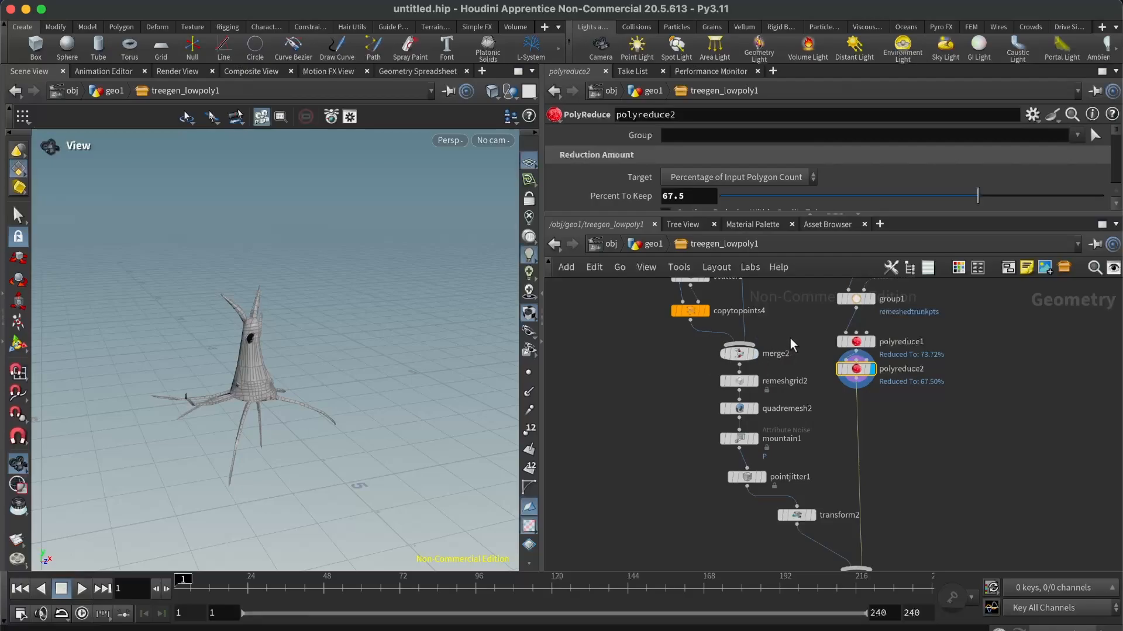
{"action": "key", "text": "h"}
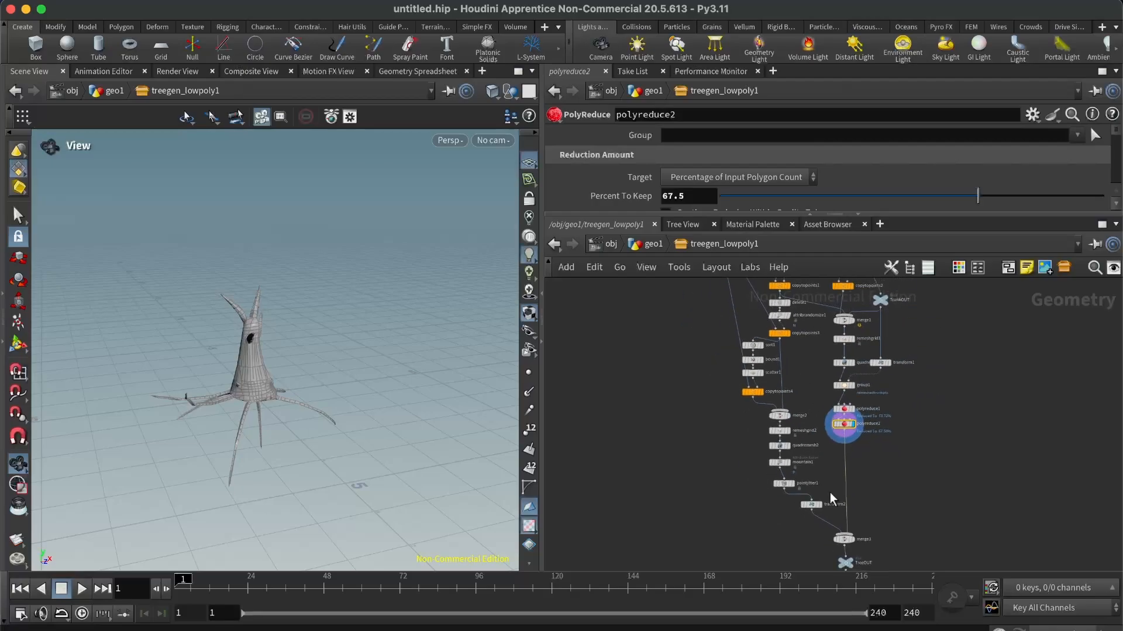
Review the sort1 settings and display sort1, bound1, scatter1 and copytopoints4 in turn to inspect how the central foliage piece is placed.
{"action": "scroll", "coordinate": [771, 333], "scroll_direction": "up", "scroll_amount": 5}
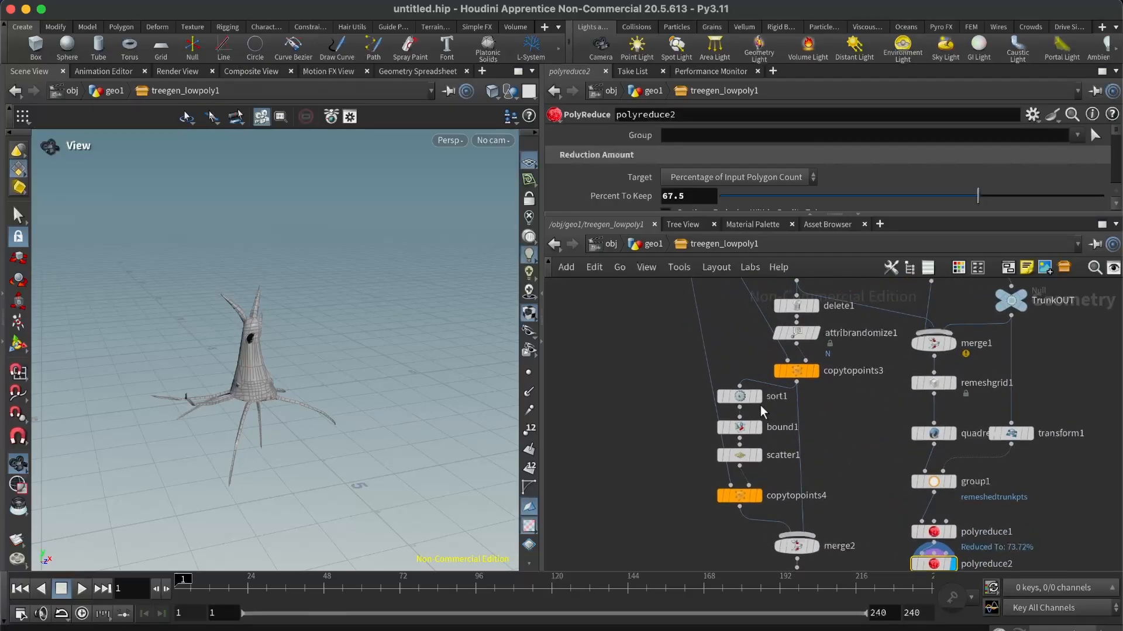
{"action": "left_click", "coordinate": [760, 399]}
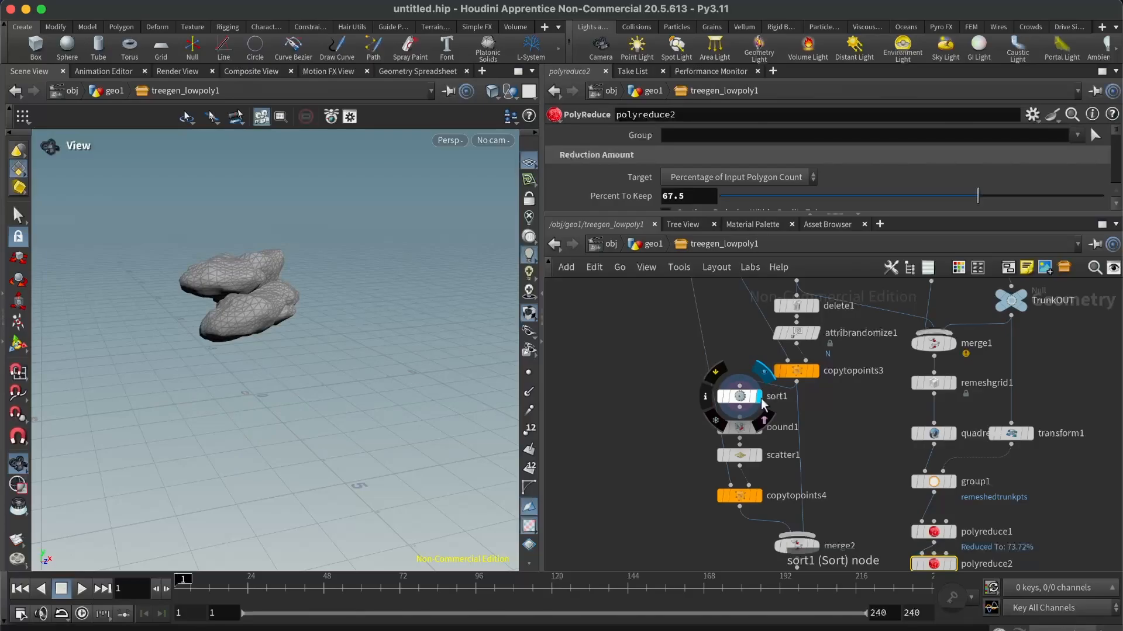
{"action": "left_click", "coordinate": [741, 397]}
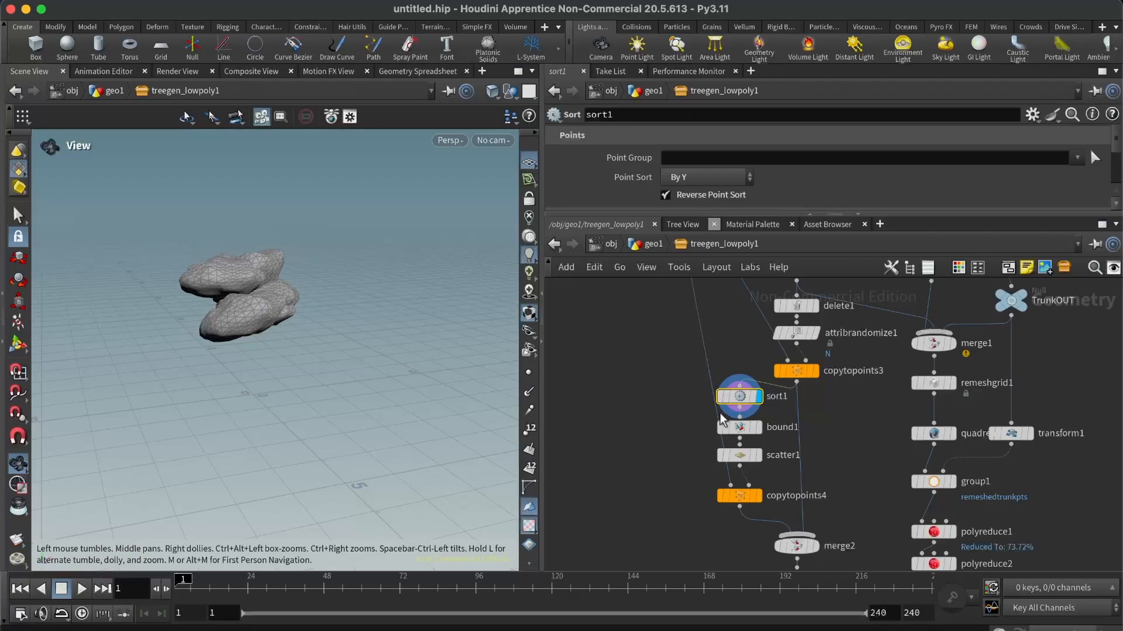
{"action": "left_click", "coordinate": [759, 428]}
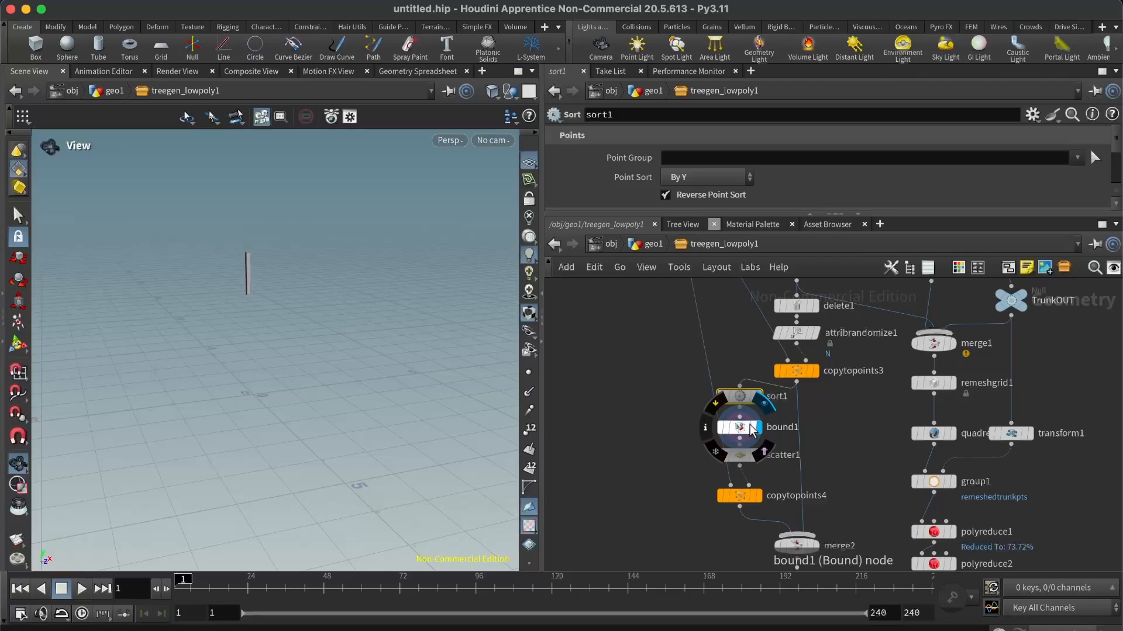
{"action": "left_click", "coordinate": [760, 459]}
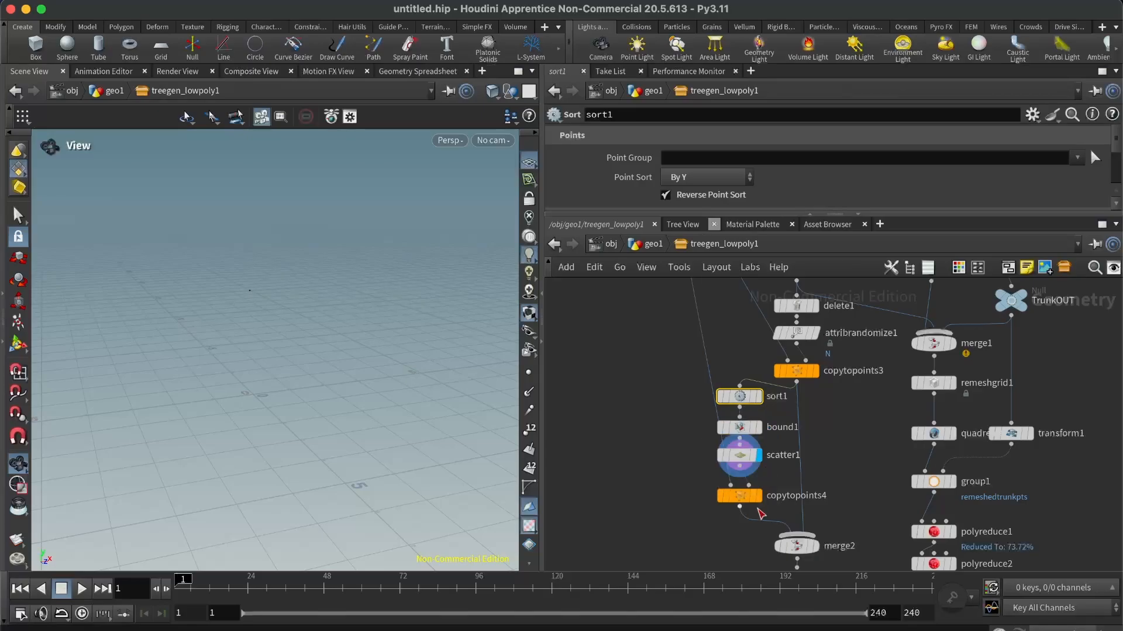
{"action": "left_click", "coordinate": [759, 497]}
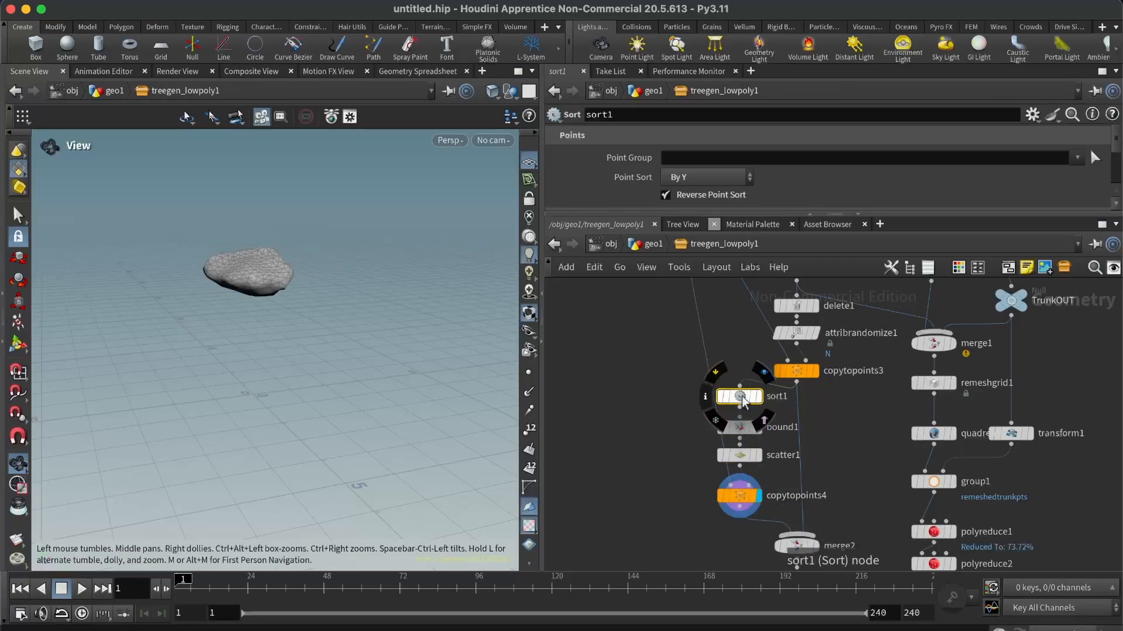
Compare the foliage copies of copytopoints3 with copytopoints4 by displaying each, and examine how both lead into merge2.
{"action": "left_click", "coordinate": [817, 374]}
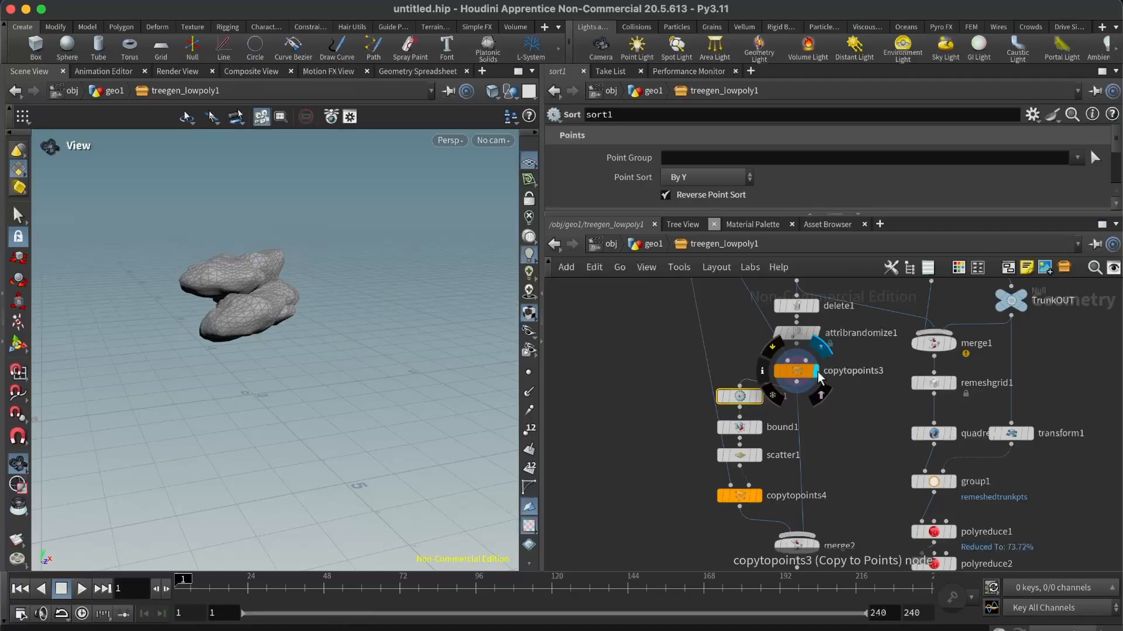
{"action": "left_click", "coordinate": [759, 497]}
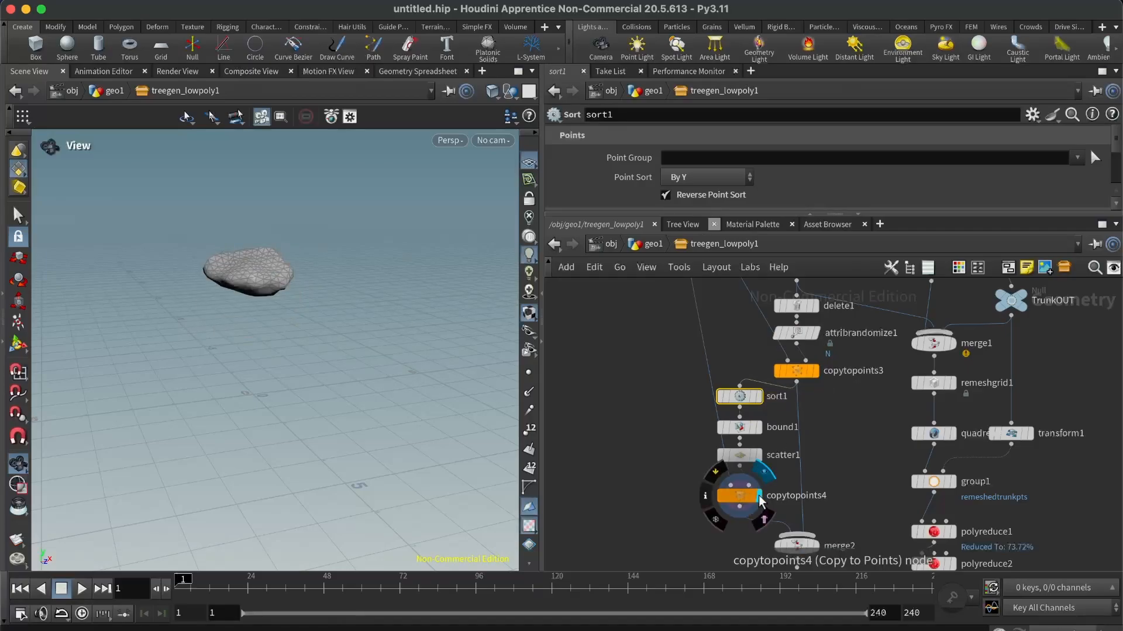
{"action": "scroll", "coordinate": [670, 375], "scroll_direction": "down", "scroll_amount": 3}
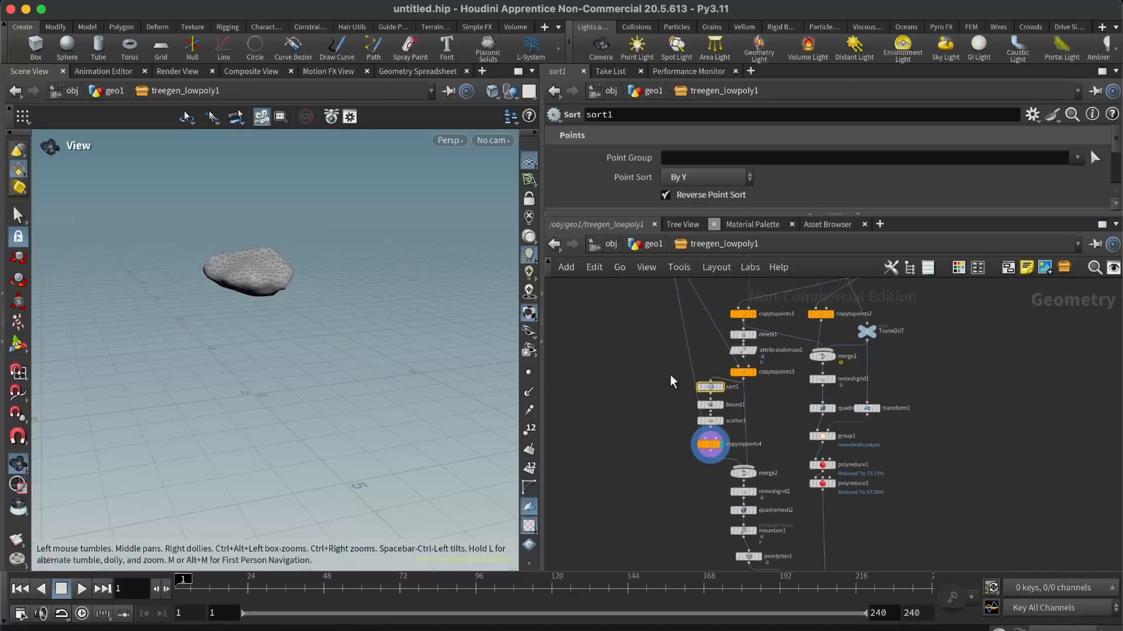
{"action": "scroll", "coordinate": [802, 428], "scroll_direction": "up", "scroll_amount": 3}
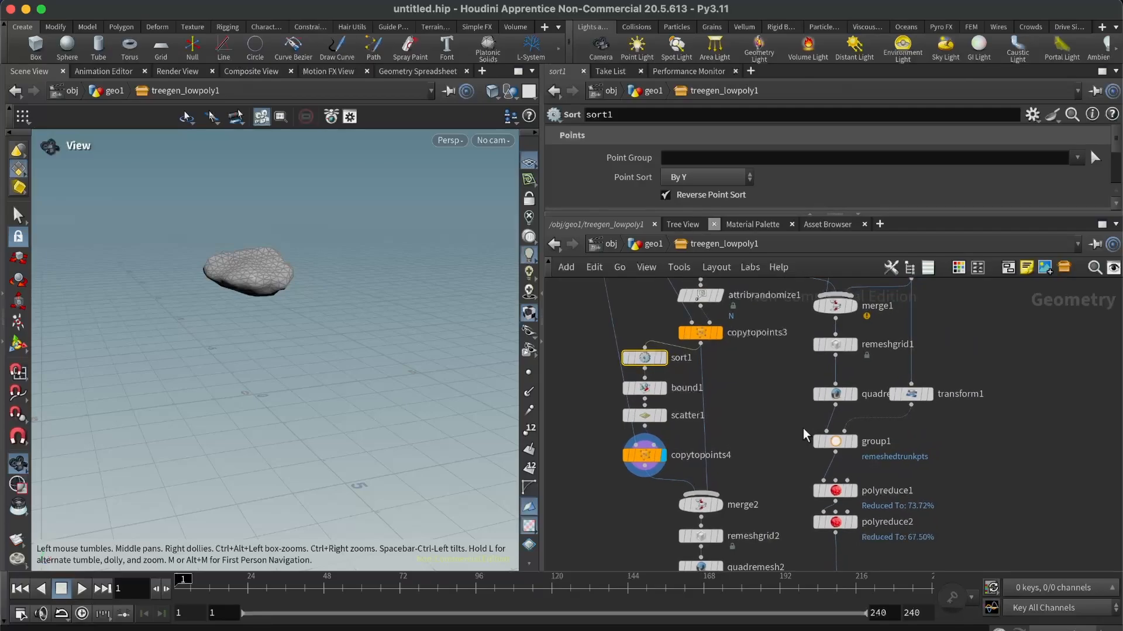
Display merge2, remeshgrid2 and quadremesh2 in turn to inspect how the foliage pieces are combined and remeshed.
{"action": "left_click", "coordinate": [723, 502]}
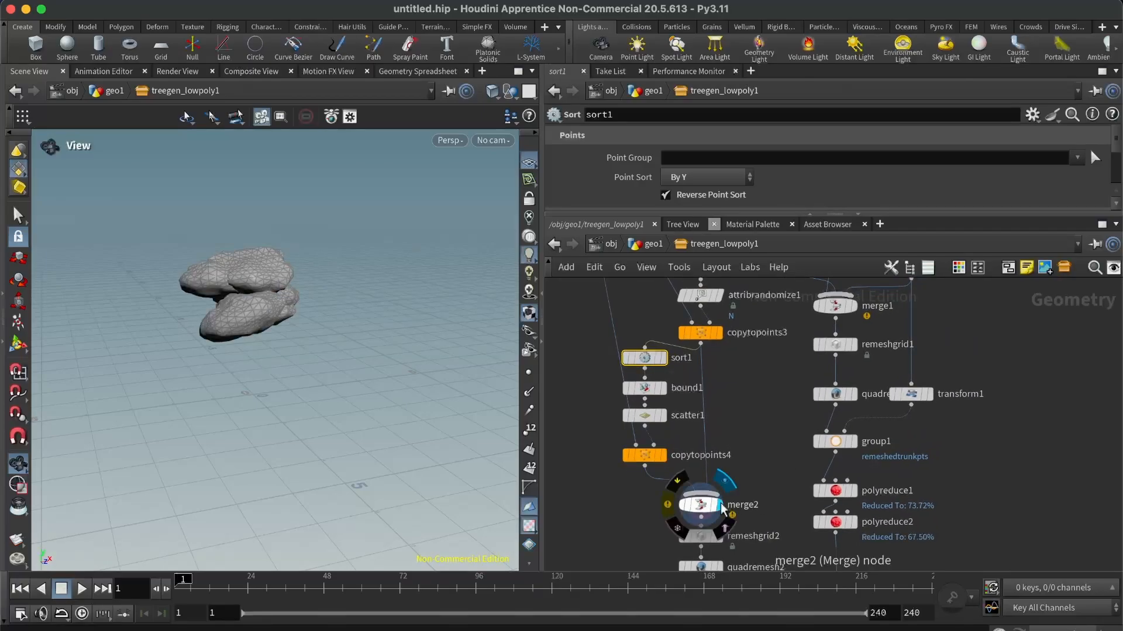
{"action": "scroll", "coordinate": [758, 456], "scroll_direction": "down", "scroll_amount": 3}
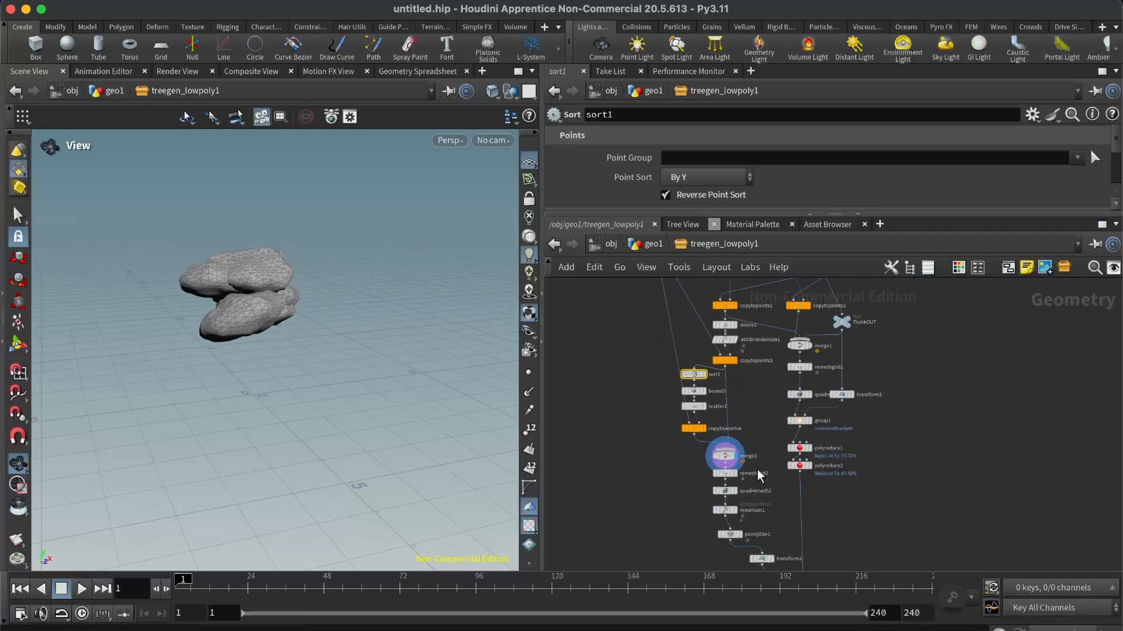
{"action": "scroll", "coordinate": [764, 521], "scroll_direction": "up", "scroll_amount": 5}
{"action": "mouse_move", "coordinate": [680, 388]}
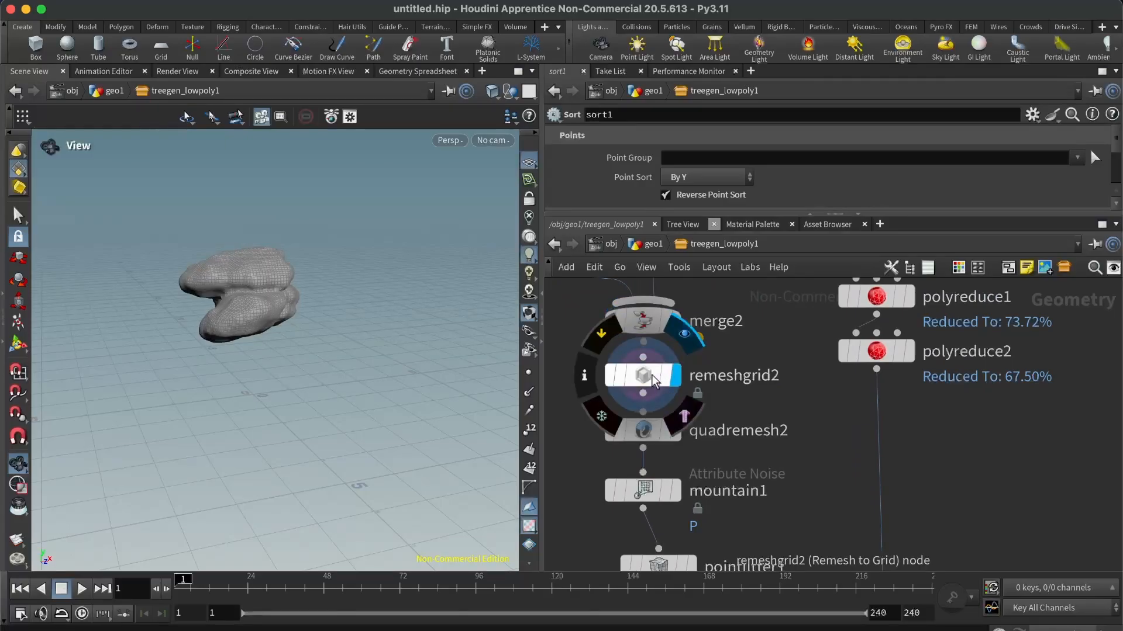
{"action": "left_click", "coordinate": [677, 434]}
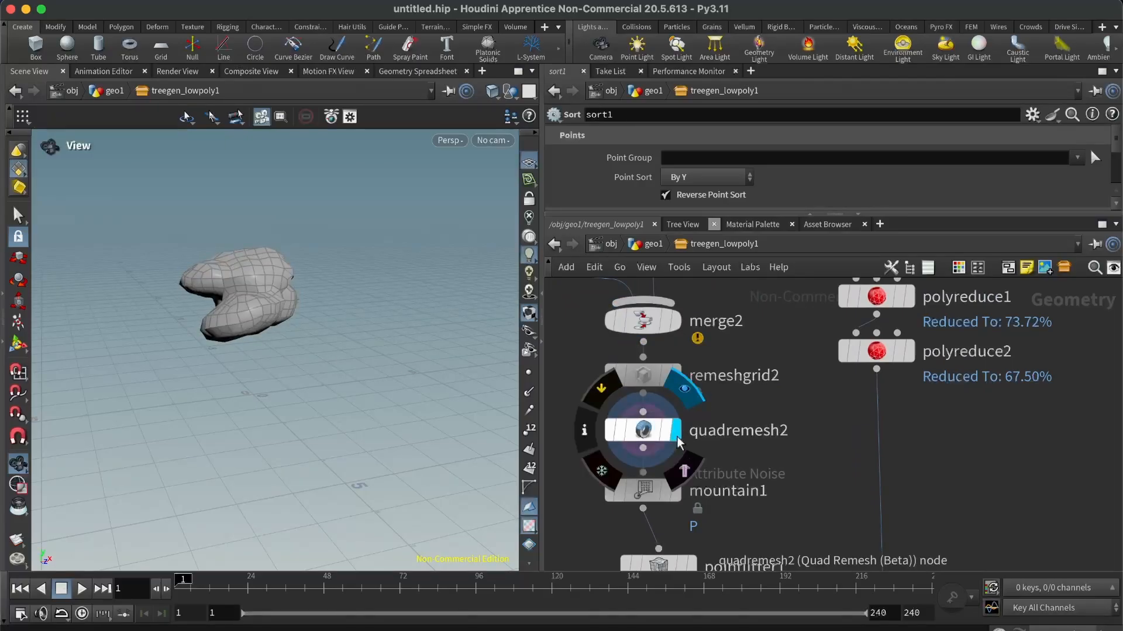
Display mountain1, pointjitter1 and transform2 in turn to inspect the noise, jitter and repositioning applied to the foliage.
{"action": "left_click", "coordinate": [676, 494]}
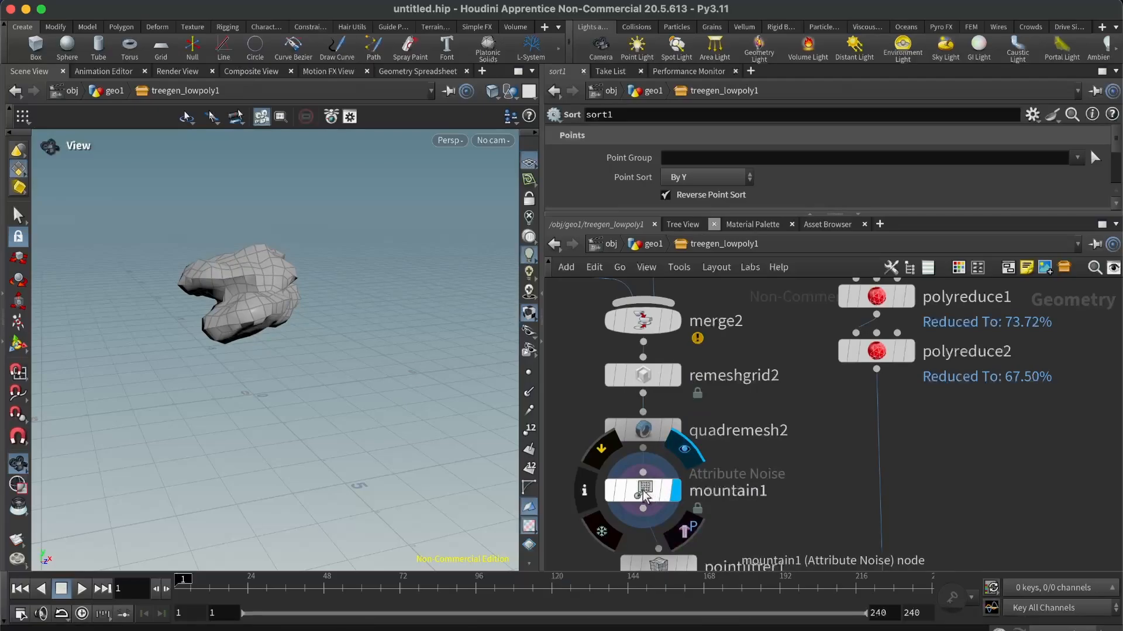
{"action": "scroll", "coordinate": [801, 401], "scroll_direction": "down", "scroll_amount": 3}
{"action": "scroll", "coordinate": [832, 506], "scroll_direction": "up", "scroll_amount": 3}
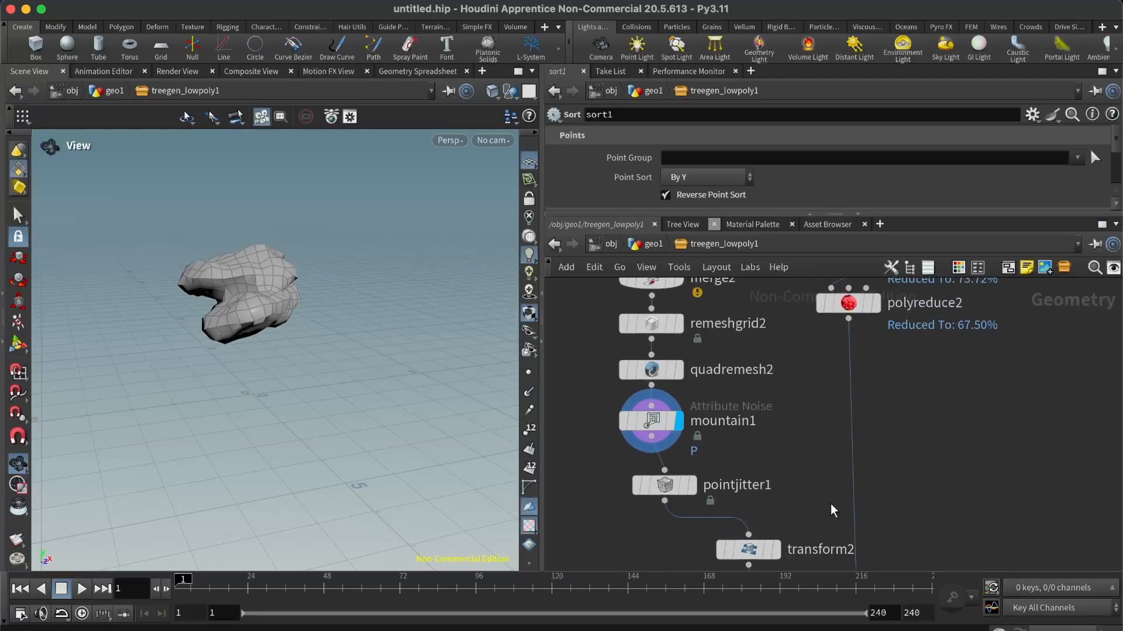
{"action": "mouse_move", "coordinate": [690, 491]}
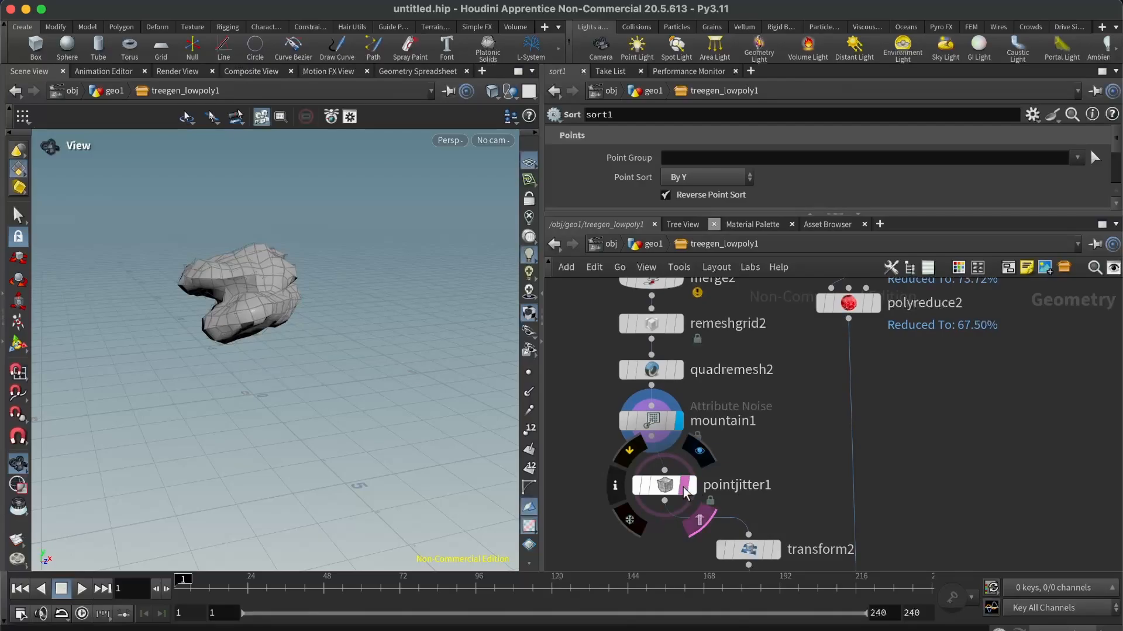
{"action": "left_click", "coordinate": [693, 491]}
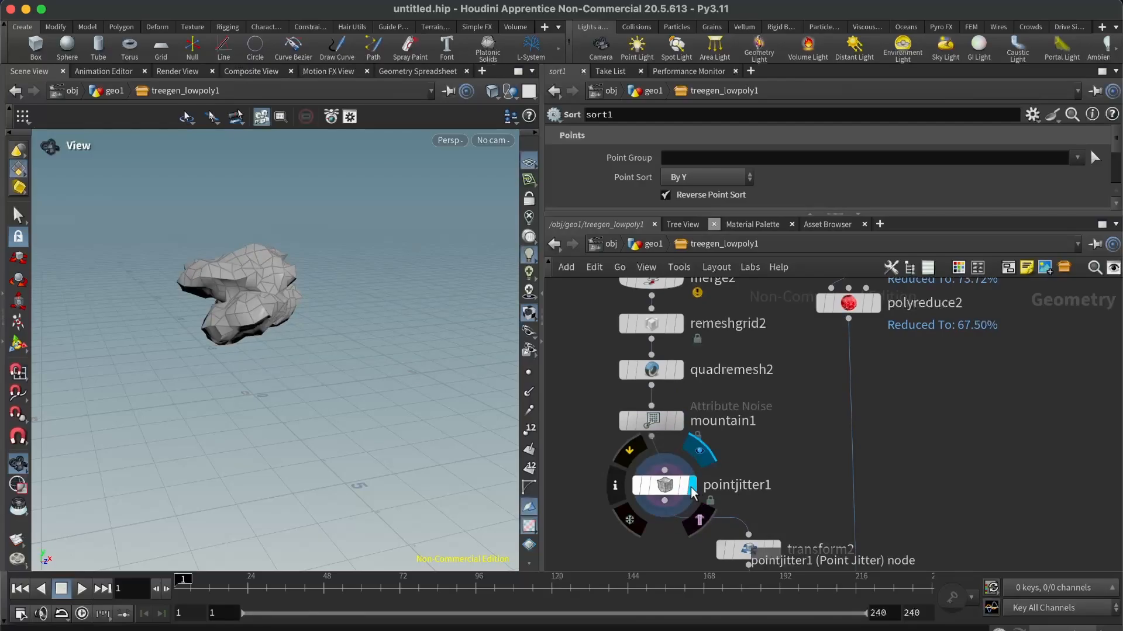
{"action": "scroll", "coordinate": [816, 379], "scroll_direction": "down", "scroll_amount": 3}
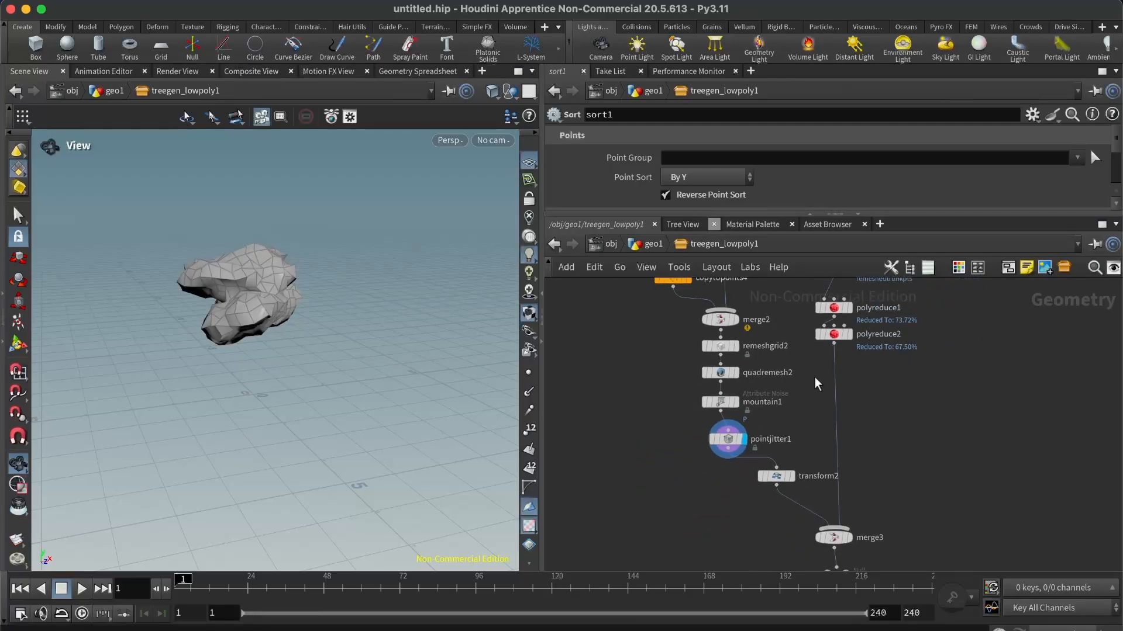
{"action": "left_click", "coordinate": [793, 477]}
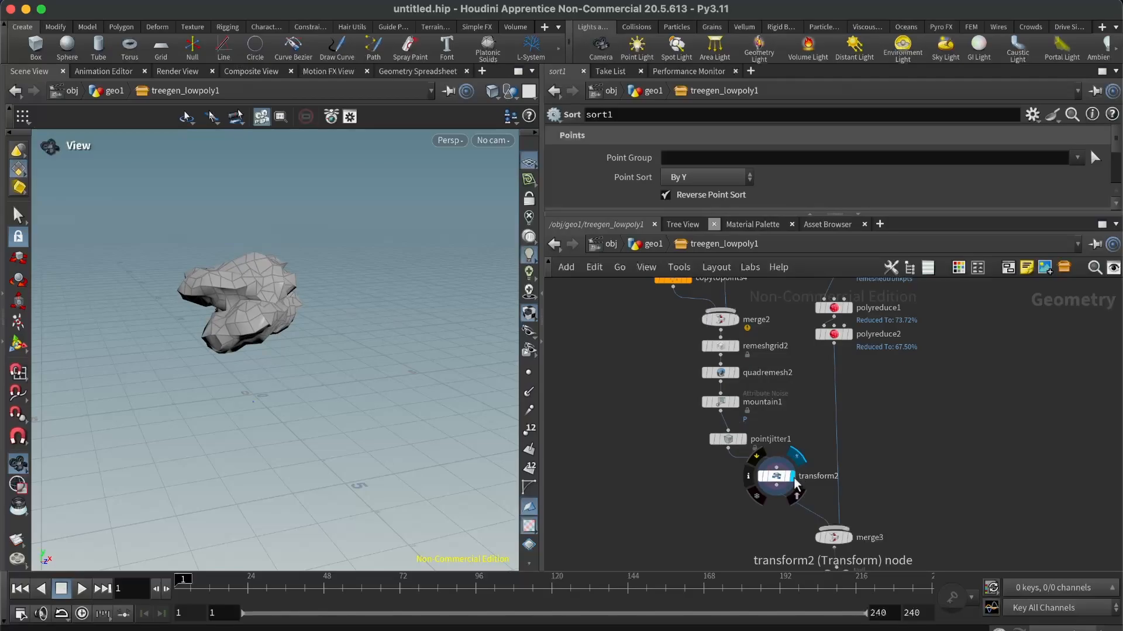
Display merge3 to view trunk and foliage together, examine the nodes from TreeOUT down to file1, and return to the geo1 network.
{"action": "scroll", "coordinate": [824, 380], "scroll_direction": "down", "scroll_amount": 3}
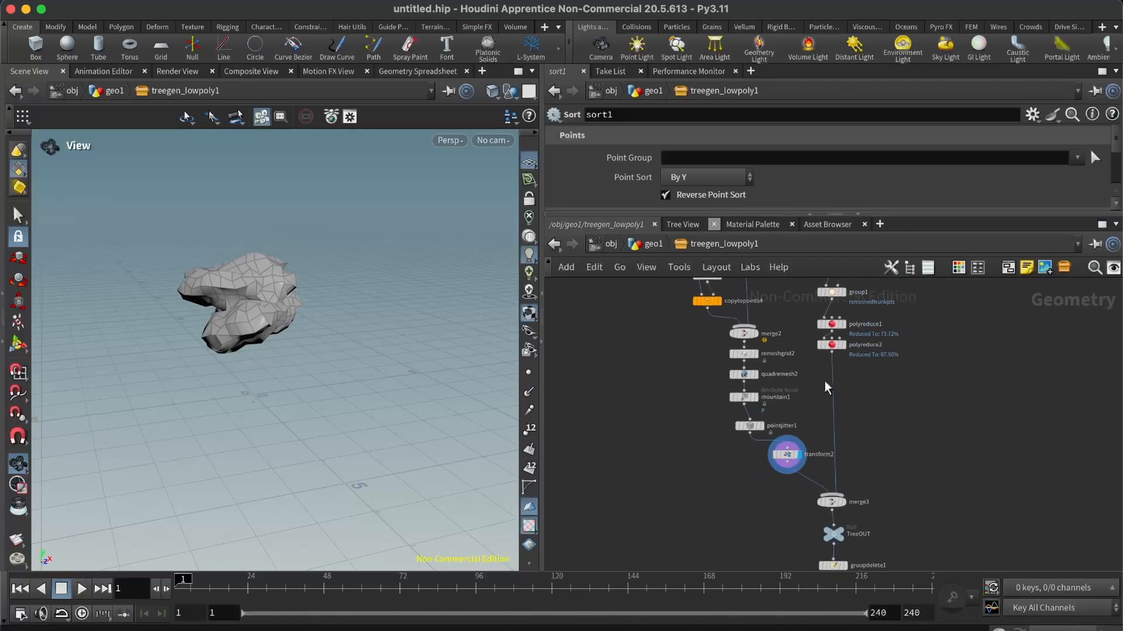
{"action": "left_click", "coordinate": [844, 498]}
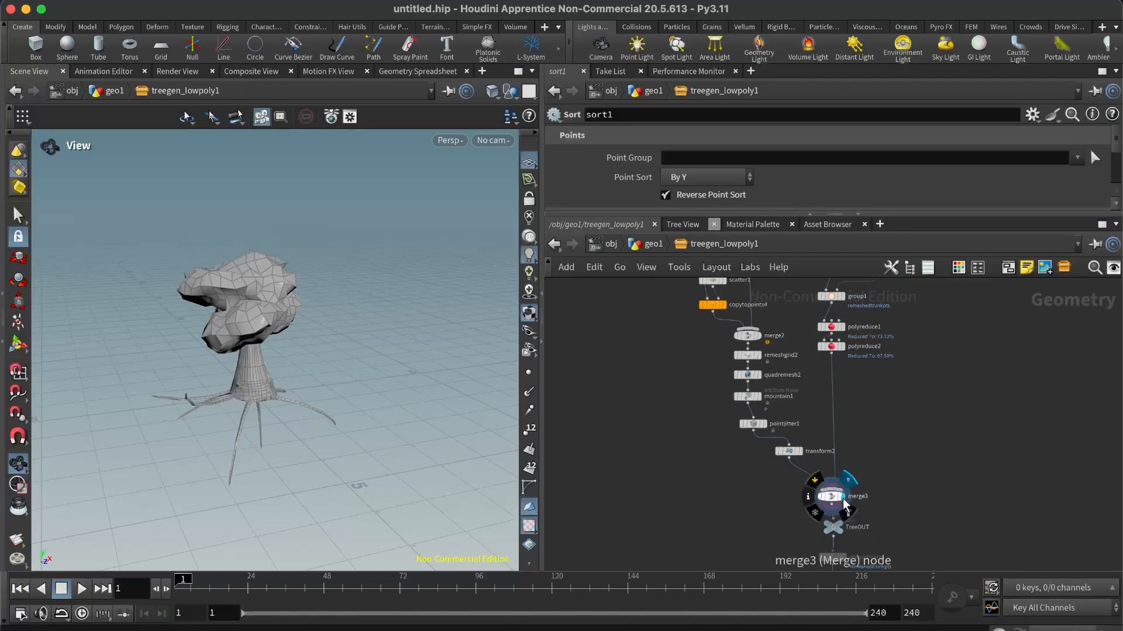
{"action": "scroll", "coordinate": [905, 461], "scroll_direction": "down", "scroll_amount": 2}
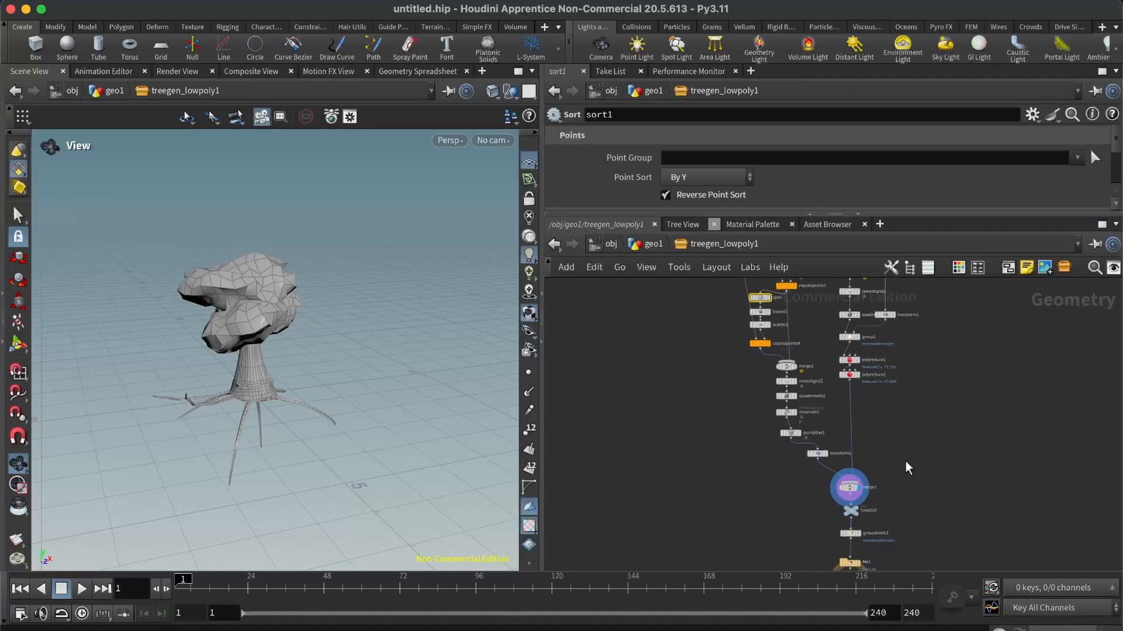
{"action": "scroll", "coordinate": [881, 350], "scroll_direction": "down", "scroll_amount": 2}
{"action": "scroll", "coordinate": [906, 496], "scroll_direction": "up", "scroll_amount": 4}
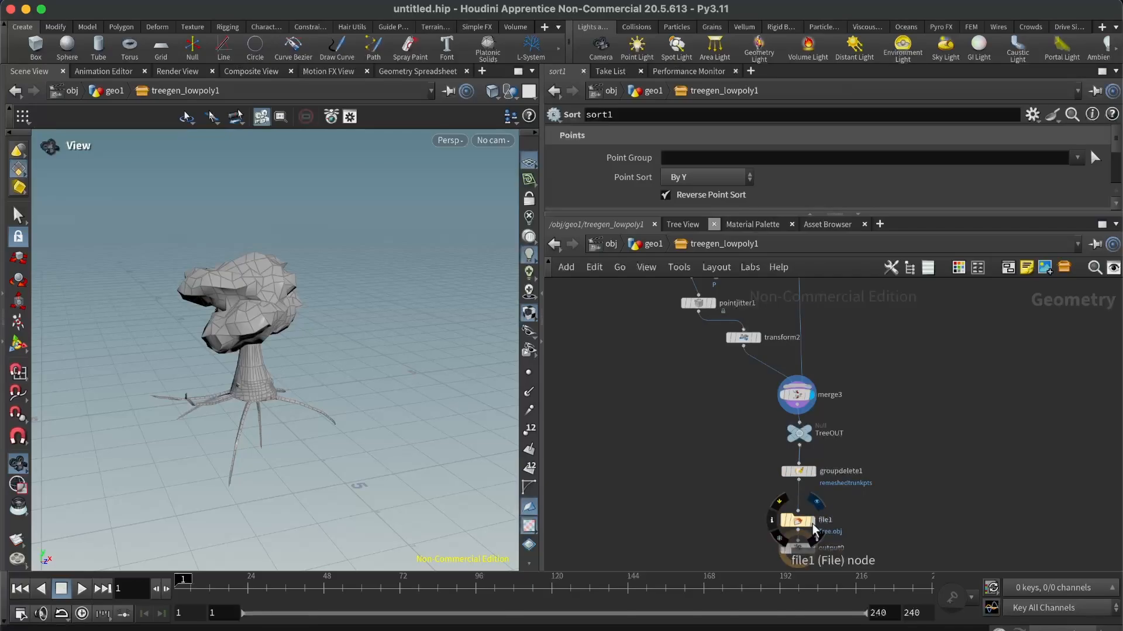
{"action": "left_click", "coordinate": [650, 245]}
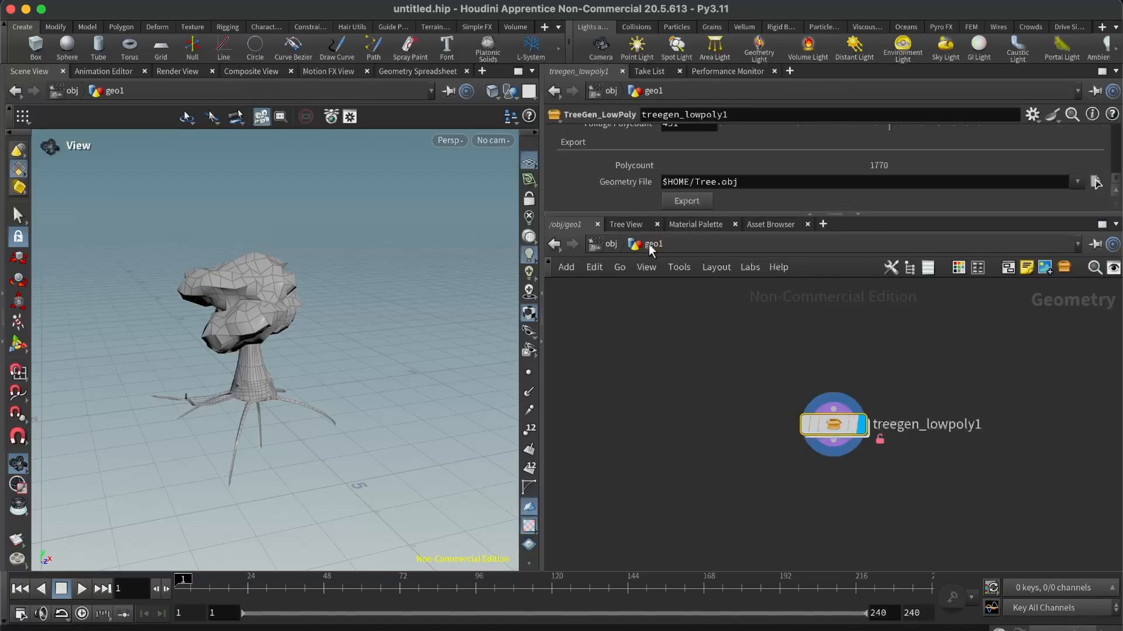